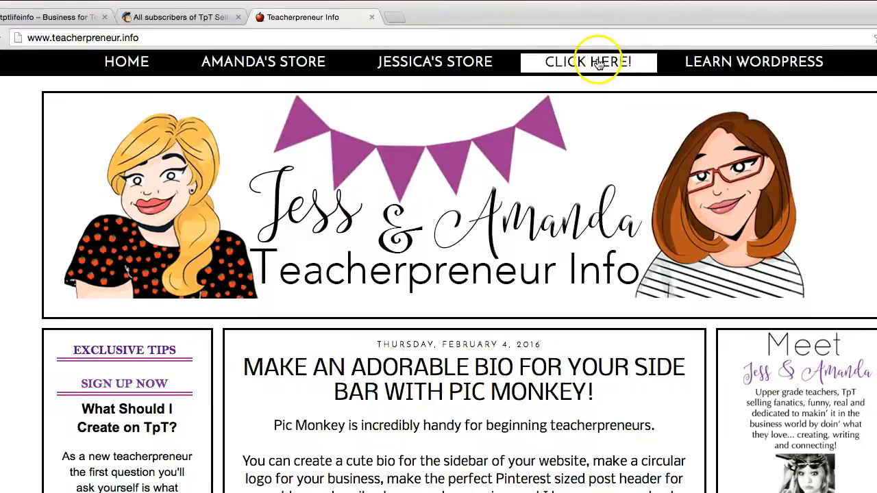
Step: Open the newsletter signup form from the Sign Up Here link at the end of the blog post and view its fields
{"action": "scroll", "coordinate": [263, 240], "scroll_direction": "down", "scroll_amount": 5}
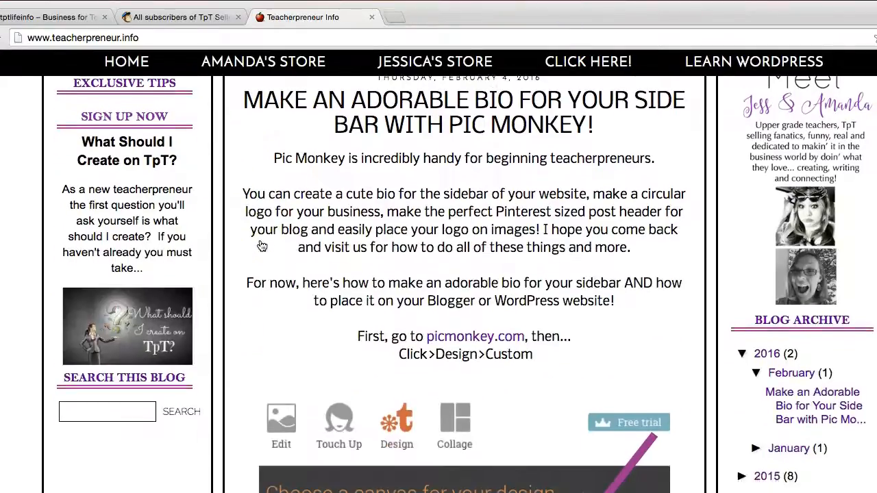
{"action": "scroll", "coordinate": [289, 294], "scroll_direction": "up", "scroll_amount": 3}
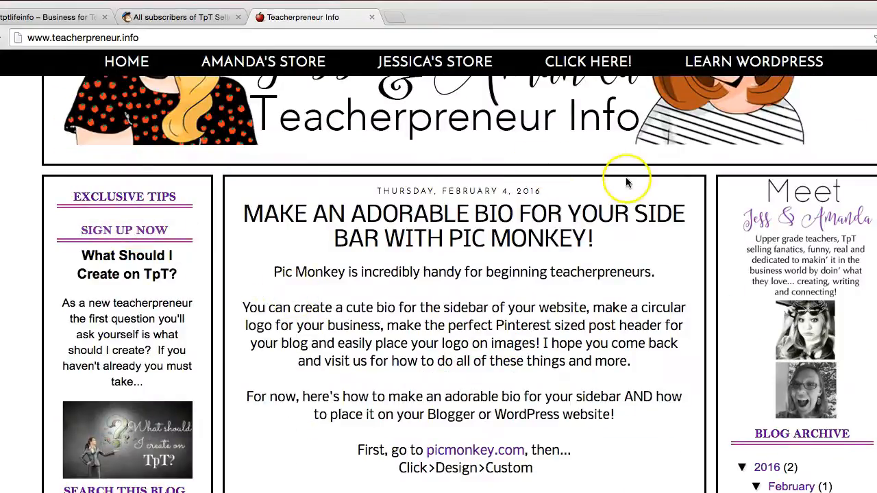
{"action": "scroll", "coordinate": [624, 180], "scroll_direction": "down", "scroll_amount": 3}
{"action": "scroll", "coordinate": [625, 180], "scroll_direction": "down", "scroll_amount": 20}
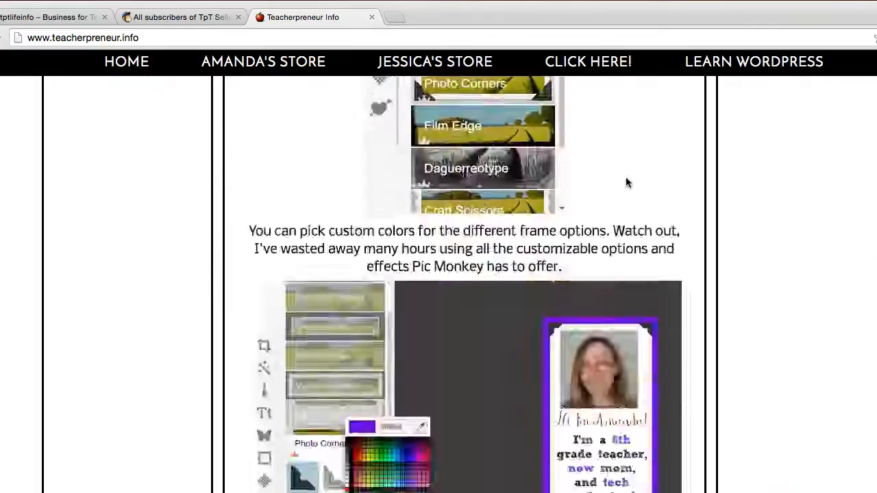
{"action": "scroll", "coordinate": [626, 182], "scroll_direction": "down", "scroll_amount": 20}
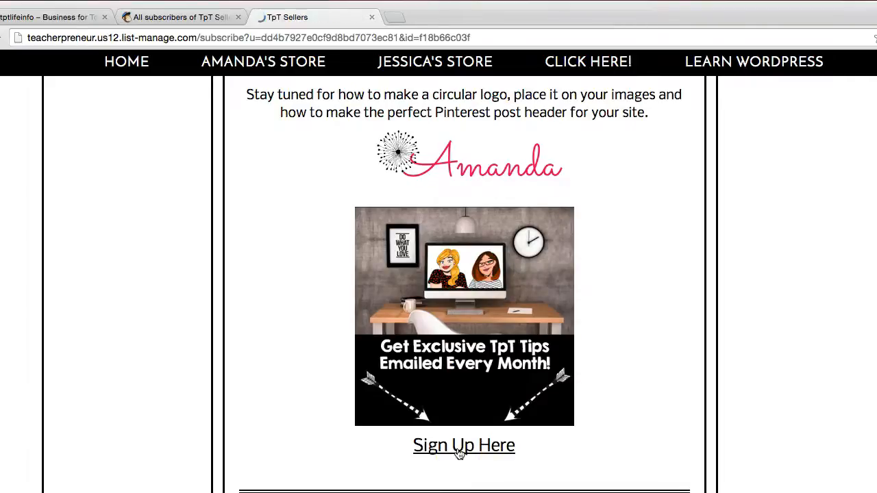
{"action": "scroll", "coordinate": [459, 454], "scroll_direction": "down", "scroll_amount": 4}
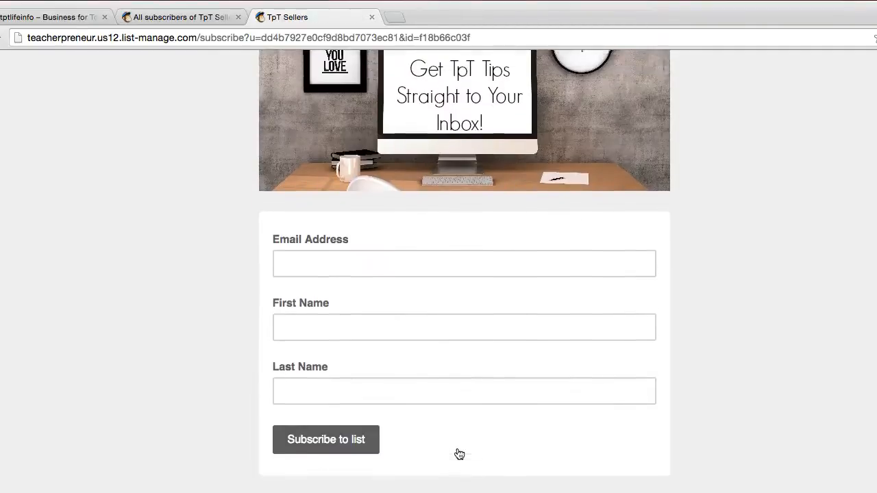
{"action": "scroll", "coordinate": [458, 454], "scroll_direction": "up", "scroll_amount": 4}
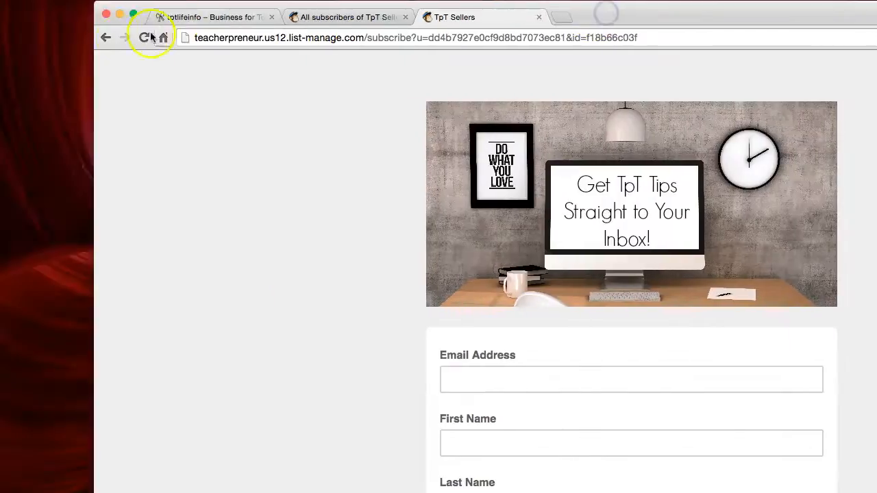
Step: Return to the blog and reach the same signup form through the CLICK HERE! link and through the SIGN UP NOW sidebar link
{"action": "left_click", "coordinate": [104, 38]}
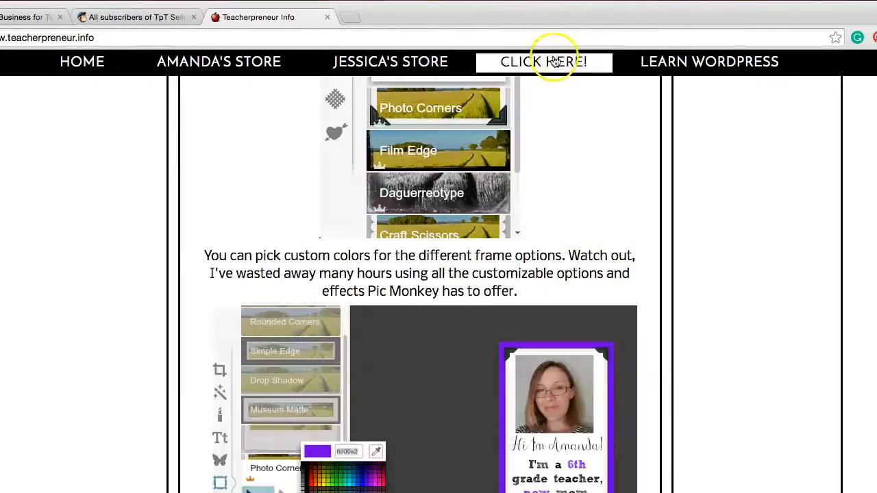
{"action": "left_click", "coordinate": [565, 63]}
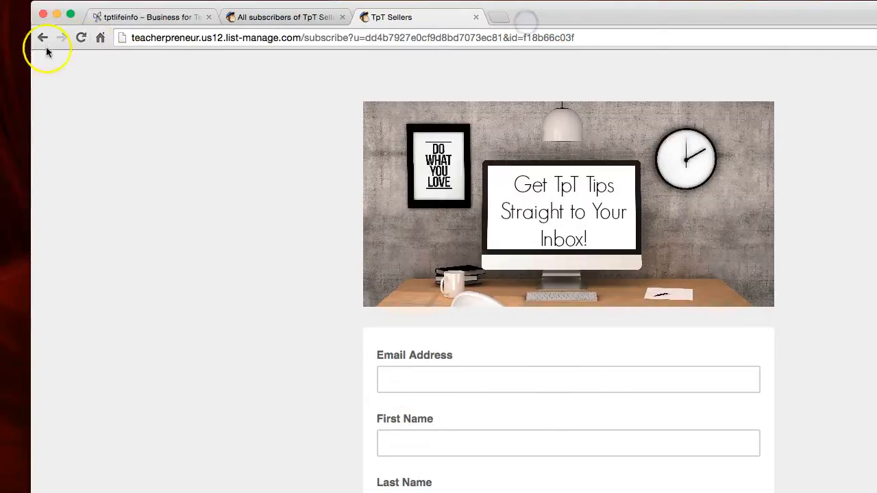
{"action": "left_click", "coordinate": [43, 38]}
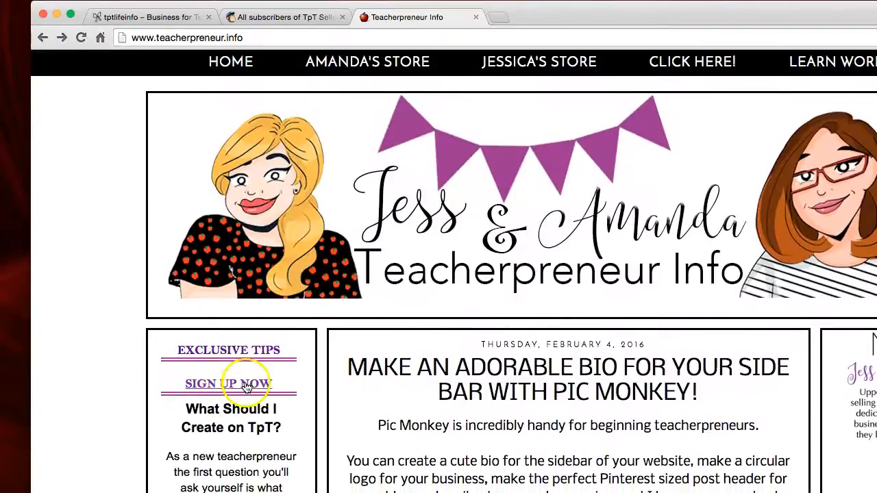
{"action": "left_click", "coordinate": [233, 388]}
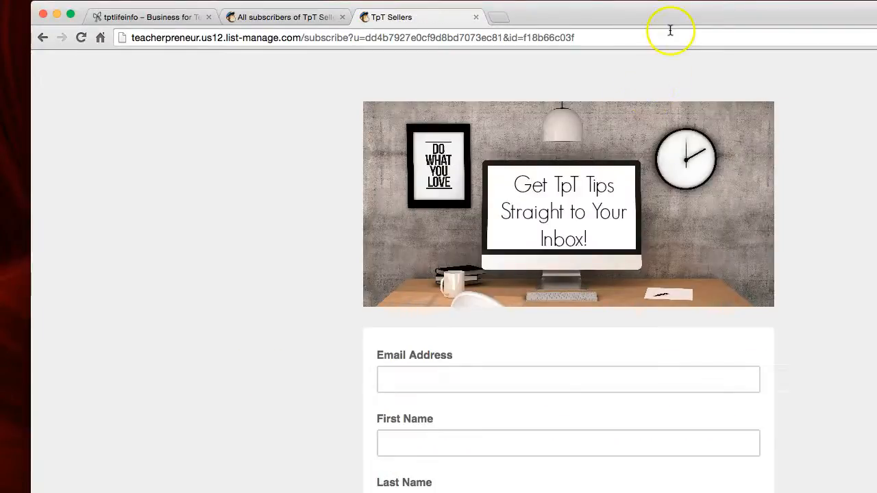
{"action": "scroll", "coordinate": [856, 219], "scroll_direction": "down", "scroll_amount": 3}
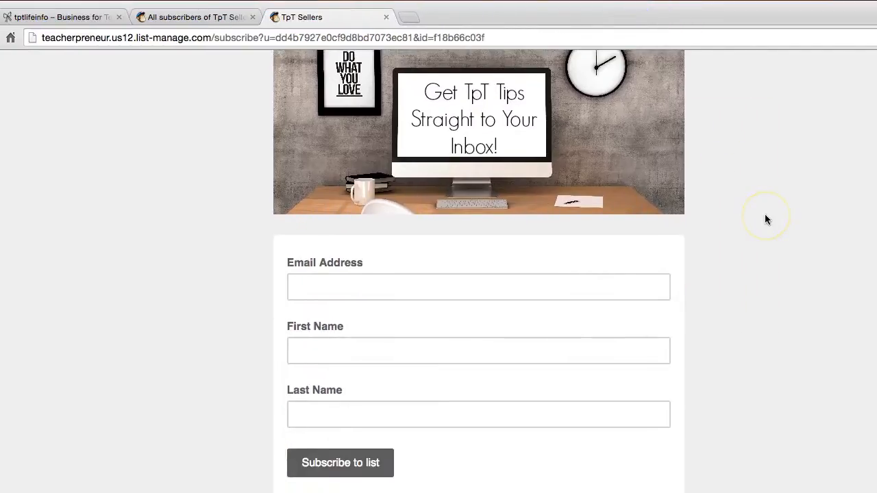
{"action": "scroll", "coordinate": [767, 219], "scroll_direction": "up", "scroll_amount": 2}
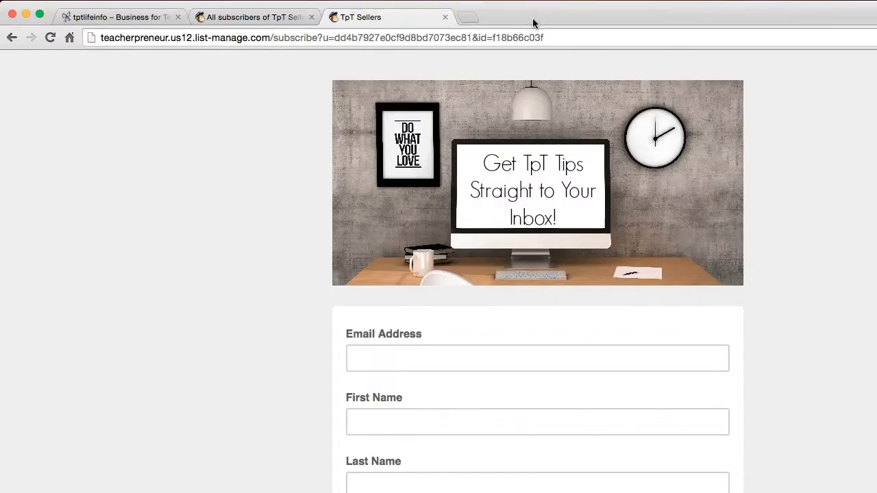
{"action": "left_click", "coordinate": [522, 157]}
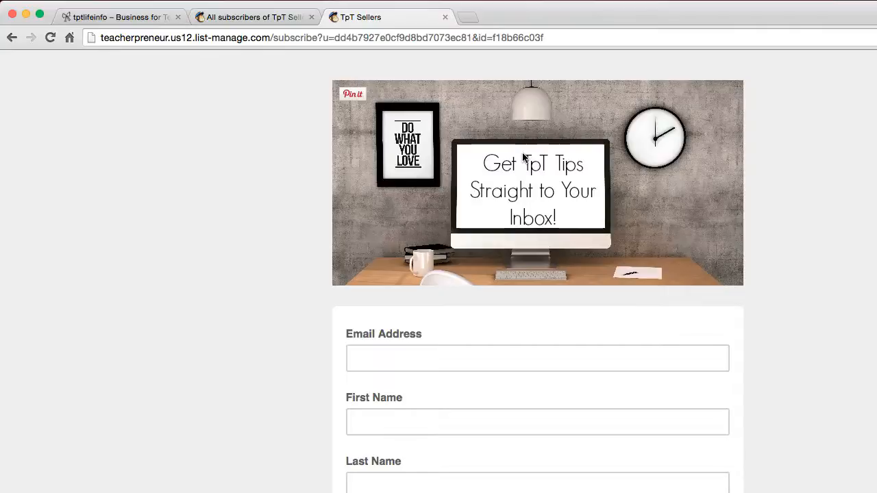
Step: Switch to the MailChimp page of the TpT Sellers list and open its signup forms overview
{"action": "left_click", "coordinate": [287, 22]}
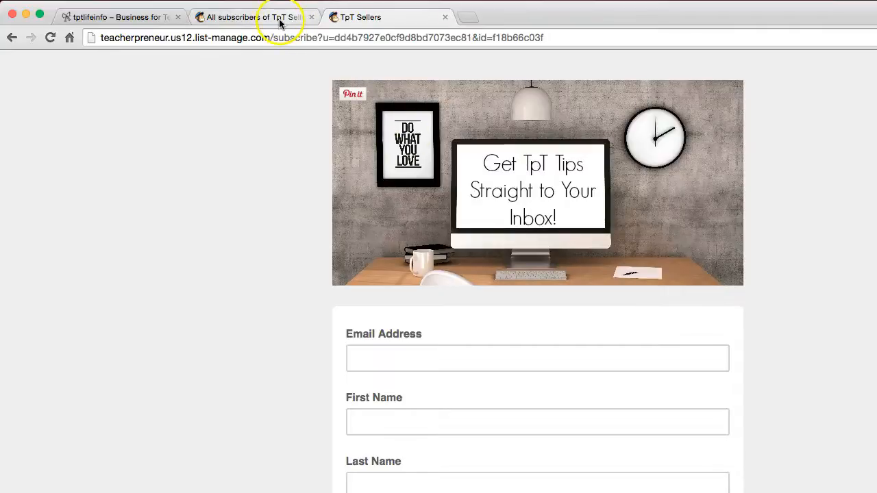
{"action": "left_click_drag", "start_coordinate": [528, 18], "coordinate": [538, 211]}
{"action": "left_click", "coordinate": [295, 209]}
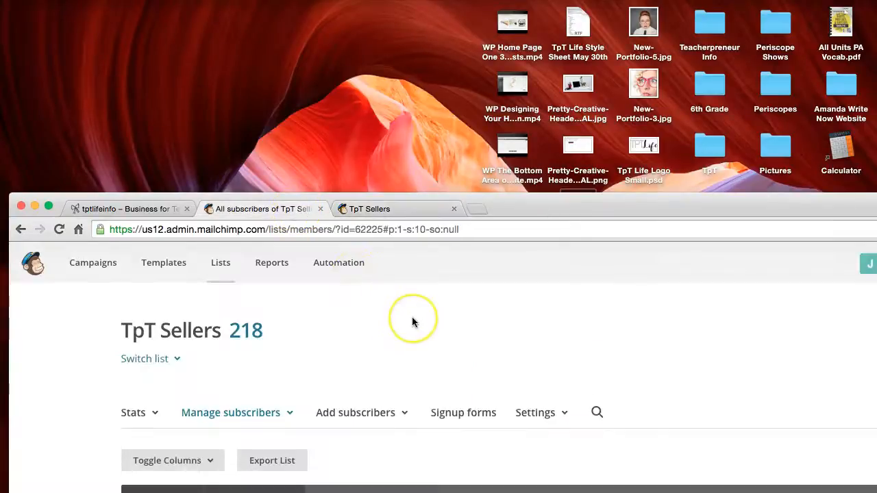
{"action": "scroll", "coordinate": [412, 318], "scroll_direction": "down", "scroll_amount": 1}
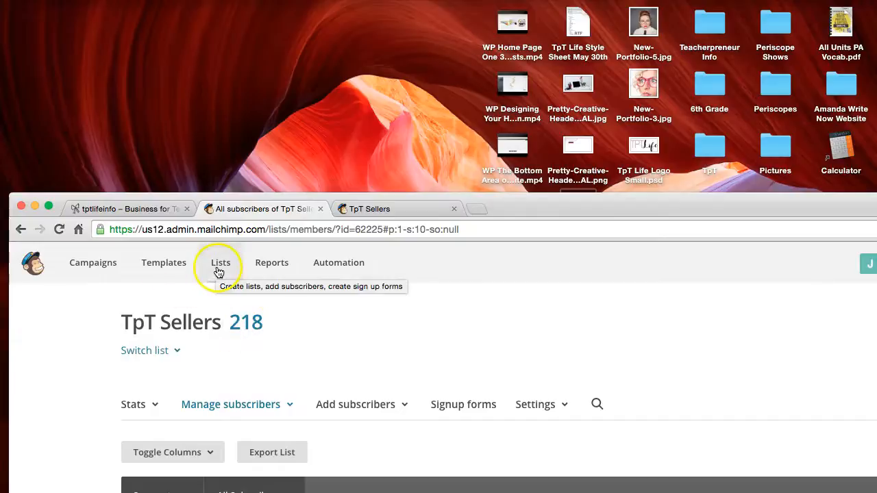
{"action": "left_click", "coordinate": [468, 410]}
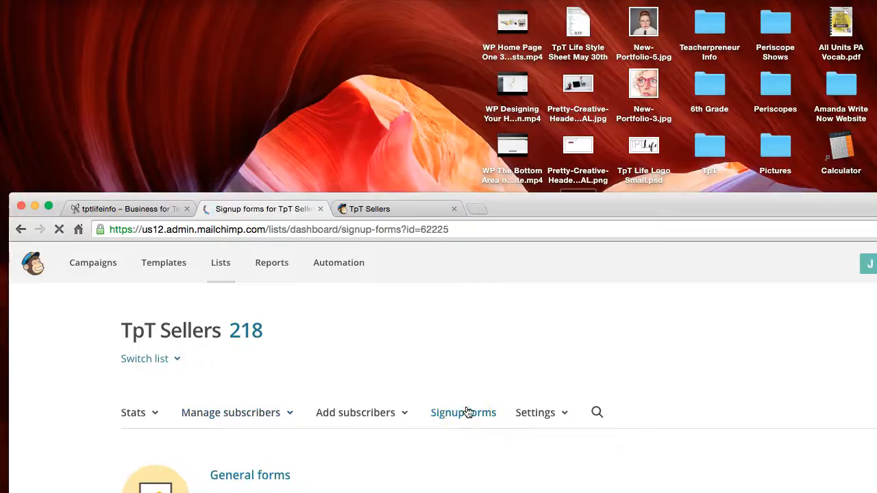
{"action": "left_click_drag", "start_coordinate": [578, 204], "coordinate": [550, 12]}
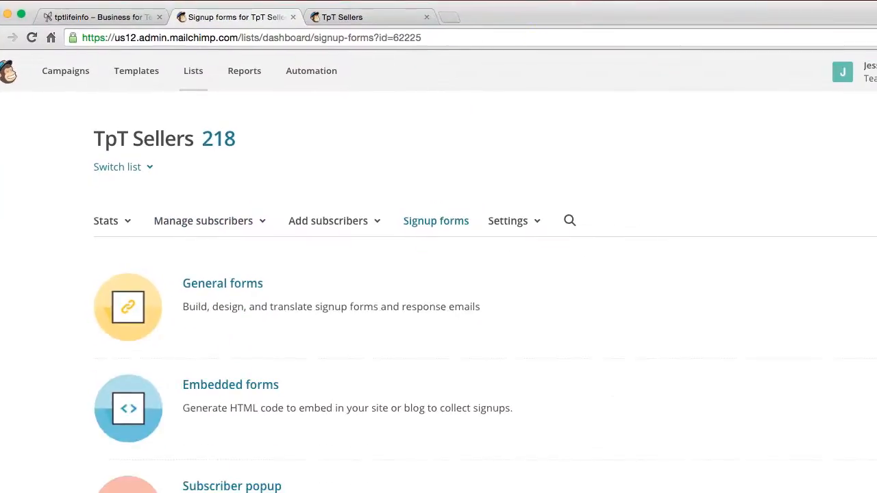
Step: Open the general forms designer for the TpT Sellers list and select the signup form URL
{"action": "scroll", "coordinate": [385, 302], "scroll_direction": "down", "scroll_amount": 3}
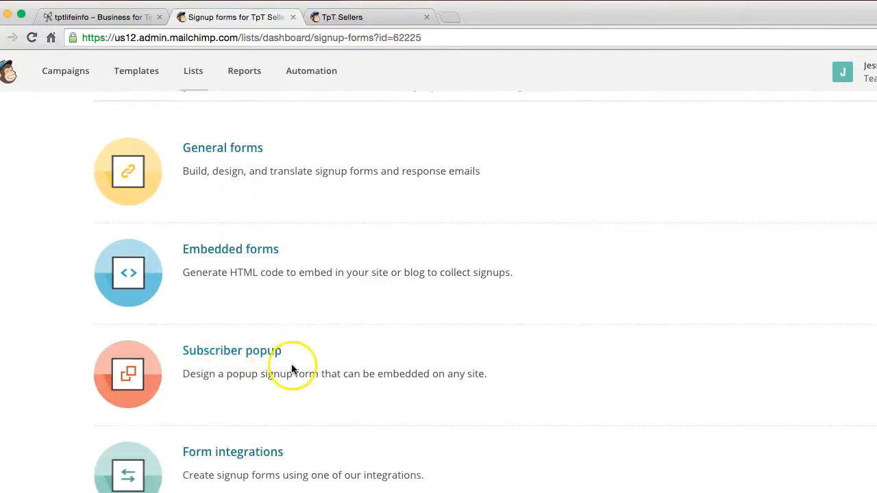
{"action": "left_click_drag", "start_coordinate": [616, 8], "coordinate": [623, 0]}
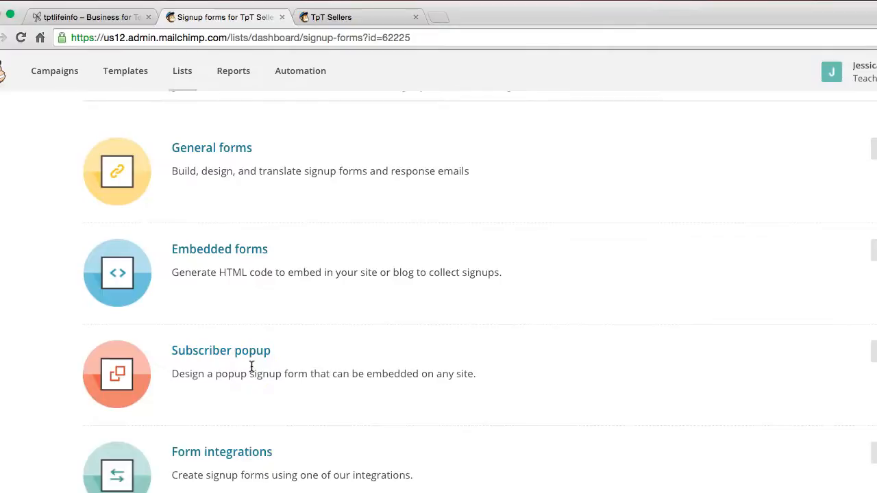
{"action": "left_click", "coordinate": [234, 150]}
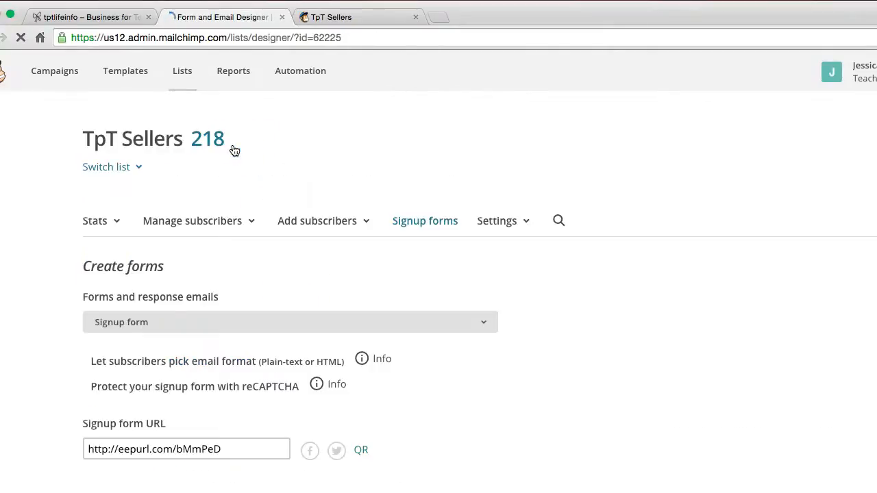
{"action": "scroll", "coordinate": [493, 256], "scroll_direction": "down", "scroll_amount": 2}
{"action": "scroll", "coordinate": [494, 257], "scroll_direction": "down", "scroll_amount": 2}
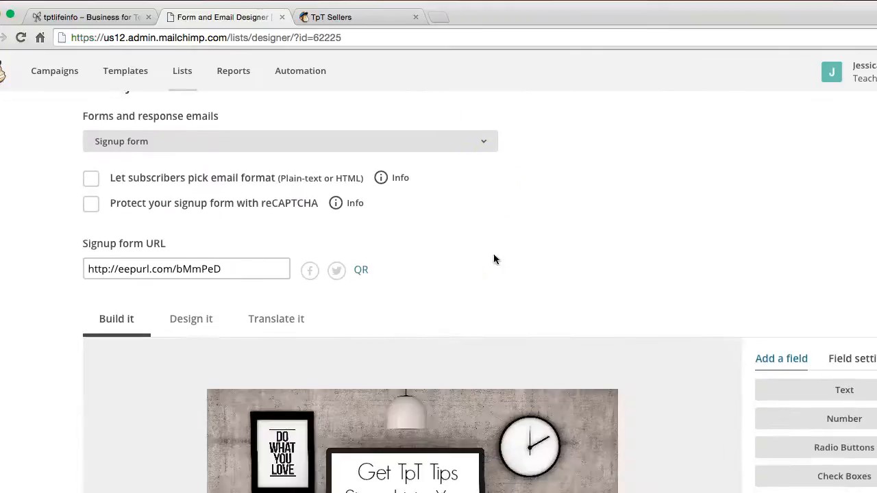
{"action": "left_click", "coordinate": [104, 269]}
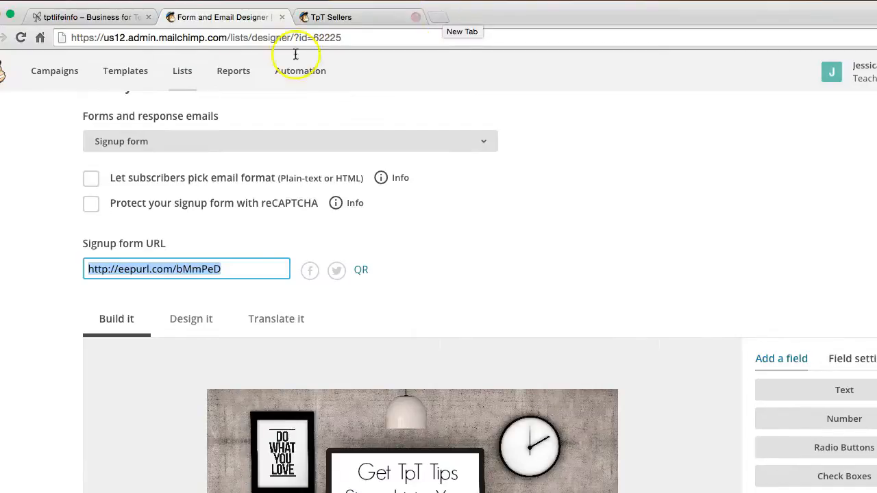
Step: Look over the form preview and the available forms and response emails, keeping Signup form as the selected one
{"action": "scroll", "coordinate": [491, 253], "scroll_direction": "down", "scroll_amount": 3}
{"action": "scroll", "coordinate": [491, 254], "scroll_direction": "down", "scroll_amount": 6}
{"action": "scroll", "coordinate": [491, 253], "scroll_direction": "up", "scroll_amount": 3}
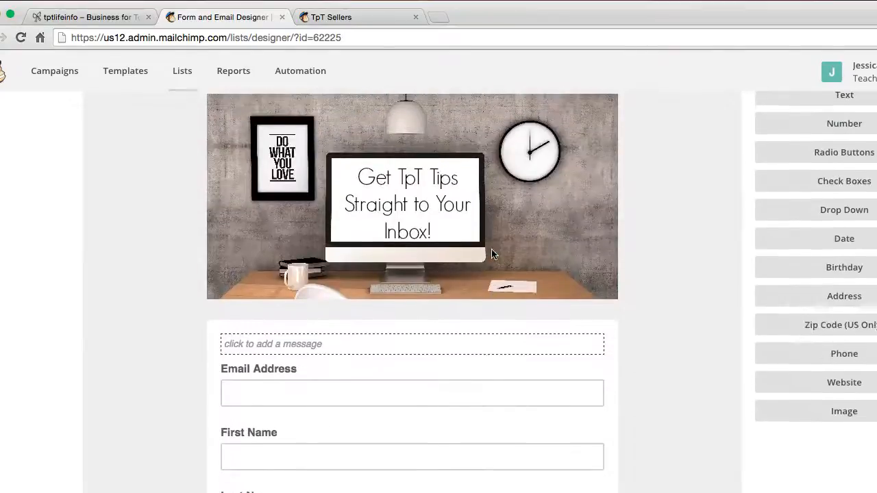
{"action": "scroll", "coordinate": [492, 250], "scroll_direction": "up", "scroll_amount": 3}
{"action": "scroll", "coordinate": [445, 157], "scroll_direction": "up", "scroll_amount": 3}
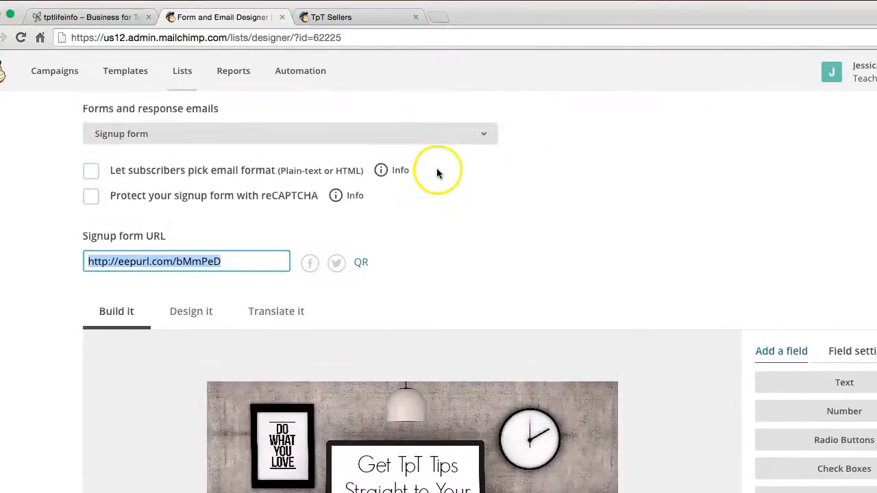
{"action": "scroll", "coordinate": [436, 172], "scroll_direction": "up", "scroll_amount": 1}
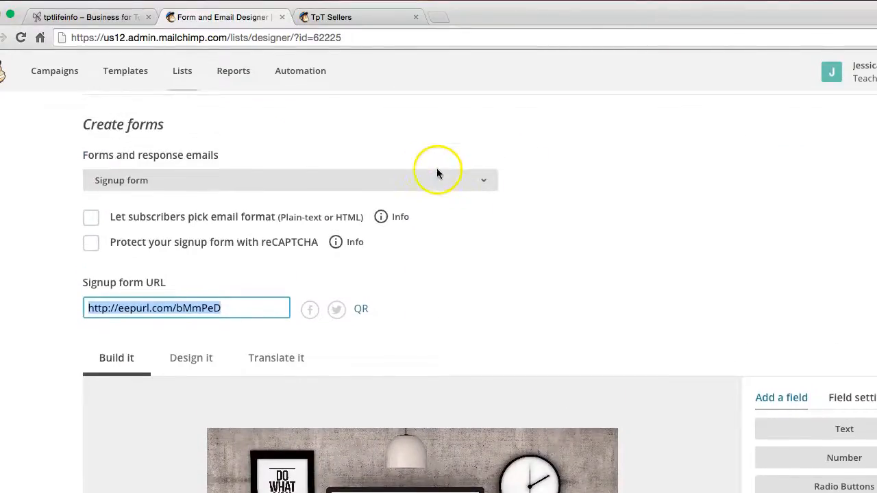
{"action": "left_click", "coordinate": [210, 182]}
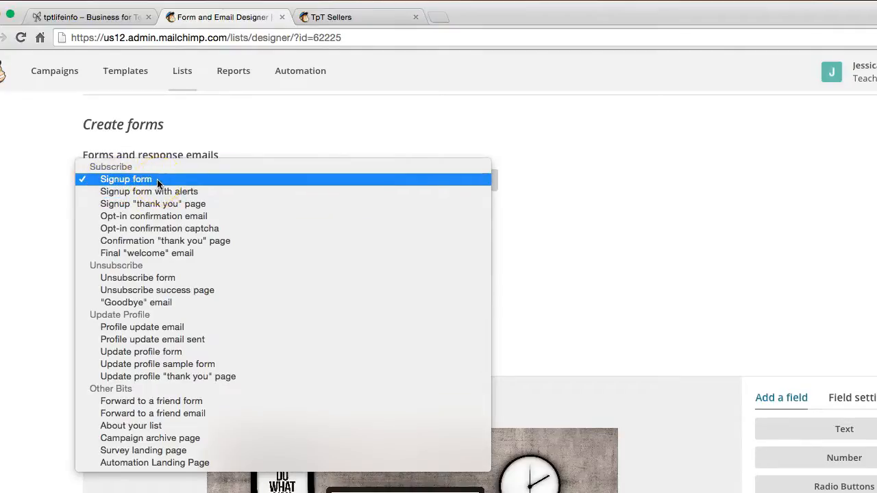
{"action": "left_click", "coordinate": [160, 217]}
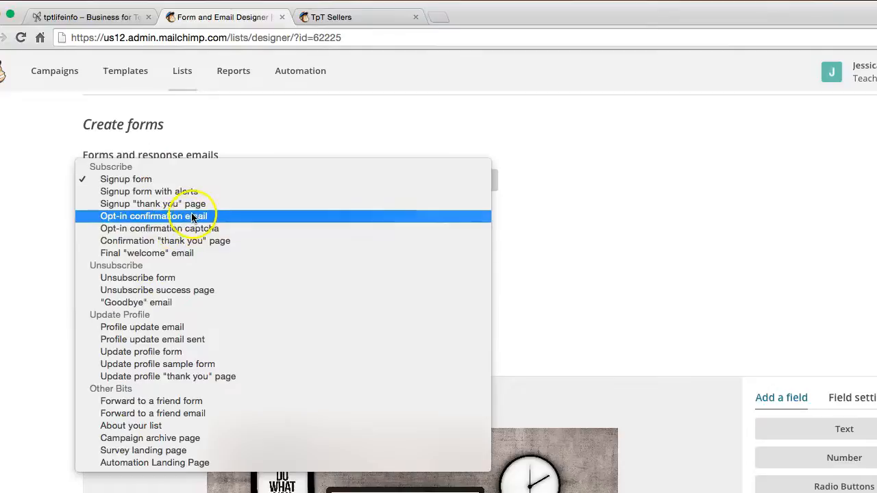
{"action": "left_click", "coordinate": [167, 179]}
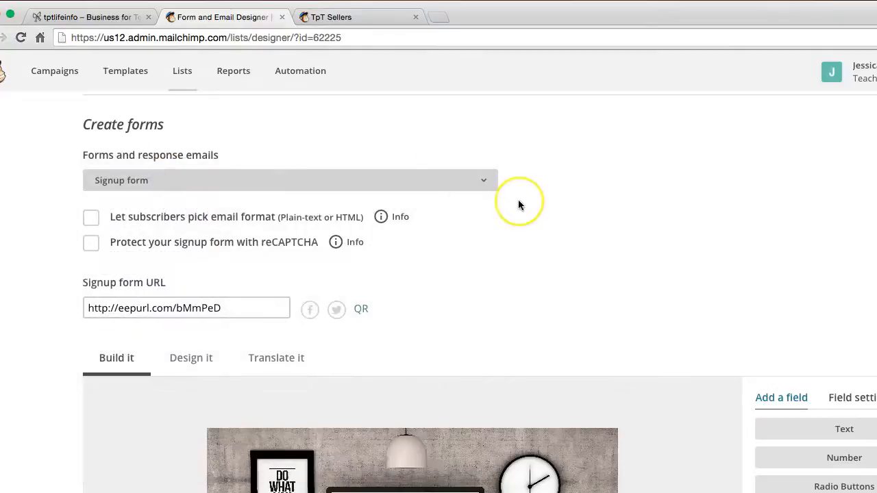
Step: Examine the signup form in the form builder, including its header image, input fields and the field types that can be added
{"action": "scroll", "coordinate": [519, 204], "scroll_direction": "down", "scroll_amount": 3}
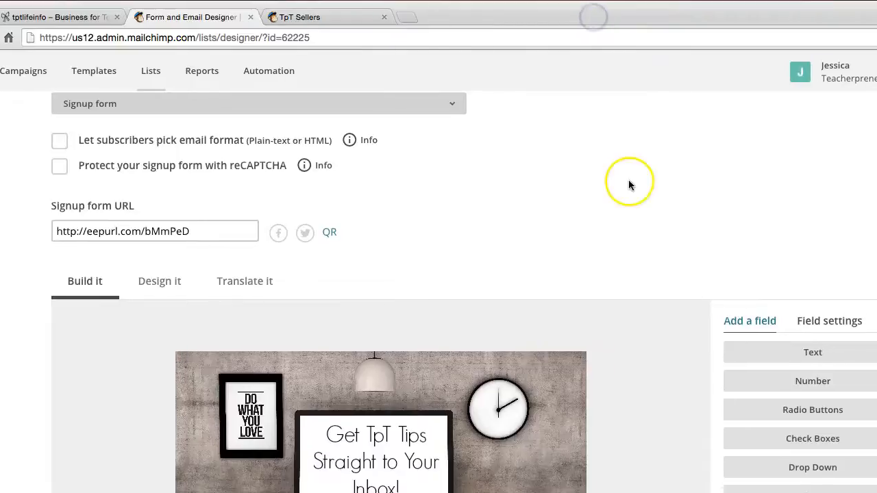
{"action": "scroll", "coordinate": [660, 183], "scroll_direction": "down", "scroll_amount": 5}
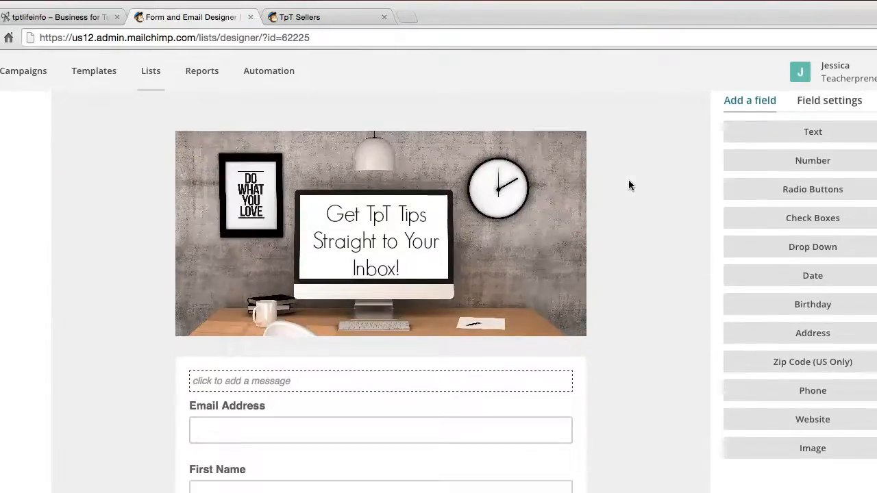
{"action": "scroll", "coordinate": [628, 185], "scroll_direction": "up", "scroll_amount": 5}
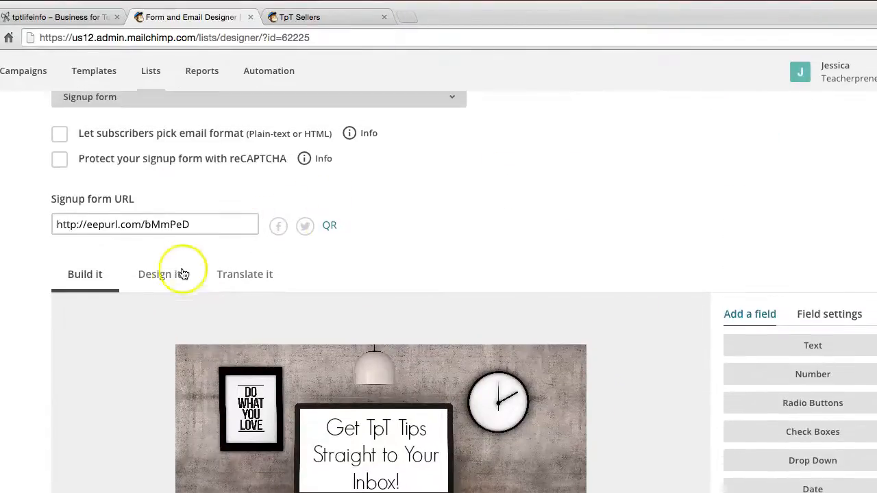
{"action": "scroll", "coordinate": [587, 219], "scroll_direction": "down", "scroll_amount": 3}
{"action": "scroll", "coordinate": [587, 221], "scroll_direction": "down", "scroll_amount": 5}
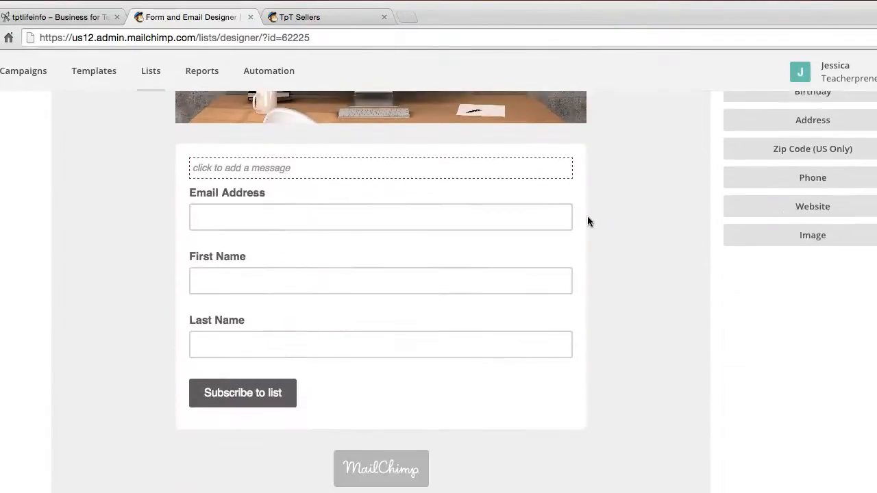
{"action": "scroll", "coordinate": [587, 220], "scroll_direction": "up", "scroll_amount": 4}
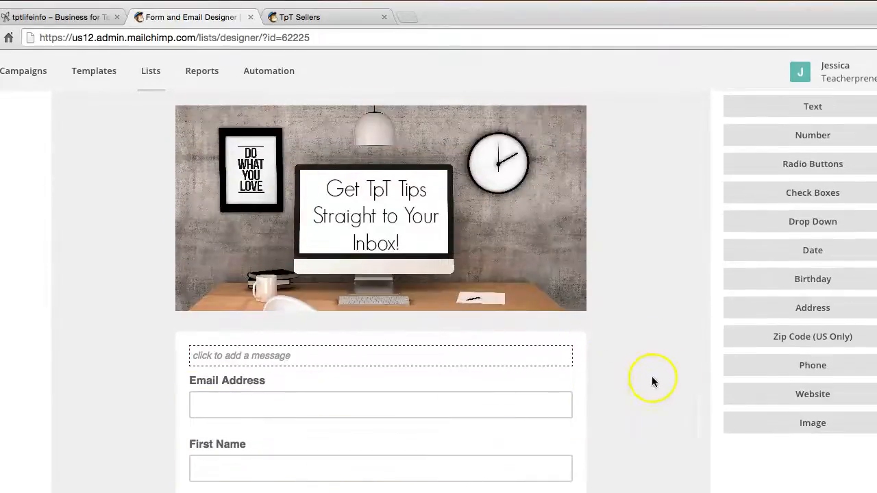
{"action": "scroll", "coordinate": [622, 388], "scroll_direction": "up", "scroll_amount": 3}
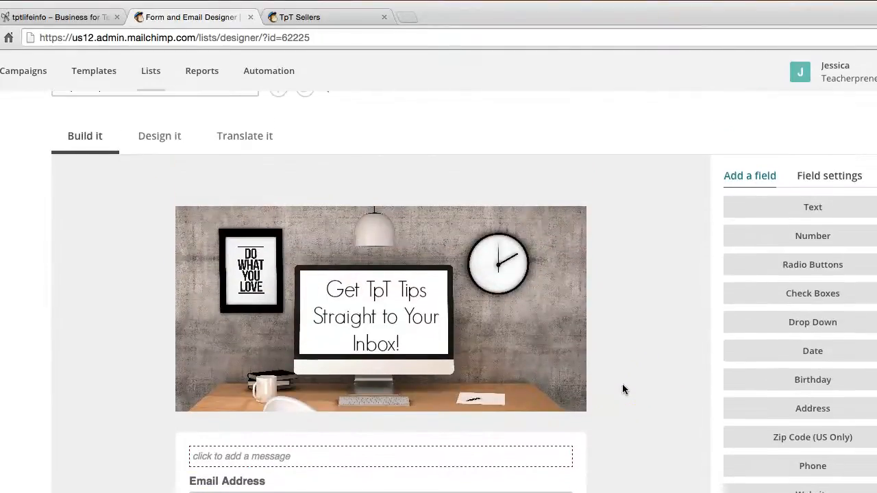
{"action": "mouse_move", "coordinate": [491, 317]}
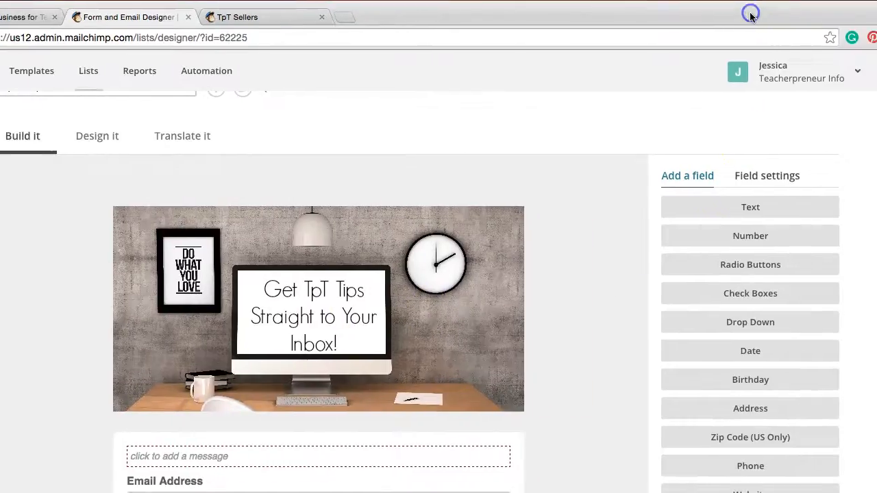
Step: Add a Phone field to the signup form
{"action": "scroll", "coordinate": [756, 273], "scroll_direction": "down", "scroll_amount": 3}
{"action": "scroll", "coordinate": [757, 274], "scroll_direction": "down", "scroll_amount": 1}
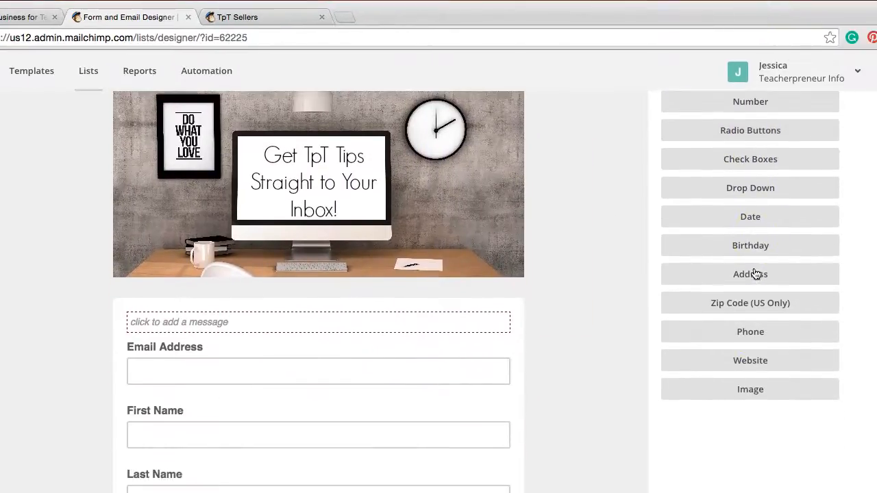
{"action": "left_click", "coordinate": [752, 334]}
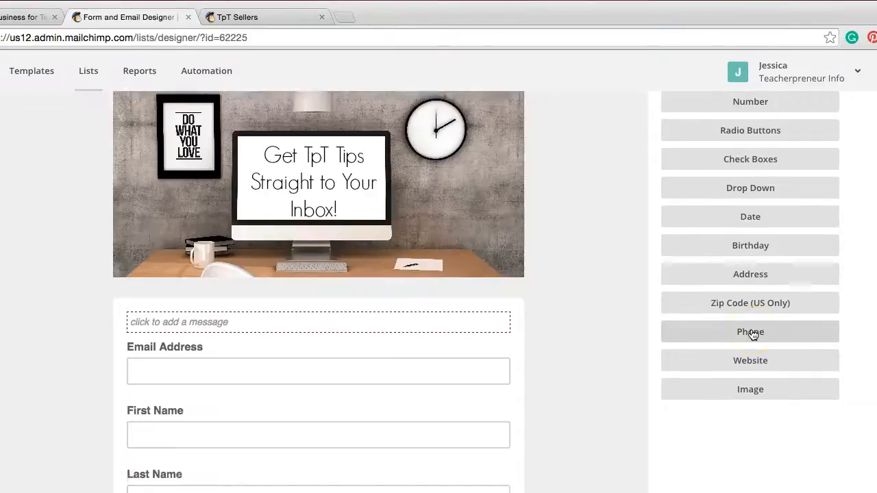
Step: Delete the Phone Number field from the signup form, entering DELETE as the confirmation
{"action": "scroll", "coordinate": [564, 332], "scroll_direction": "down", "scroll_amount": 5}
{"action": "scroll", "coordinate": [563, 331], "scroll_direction": "down", "scroll_amount": 2}
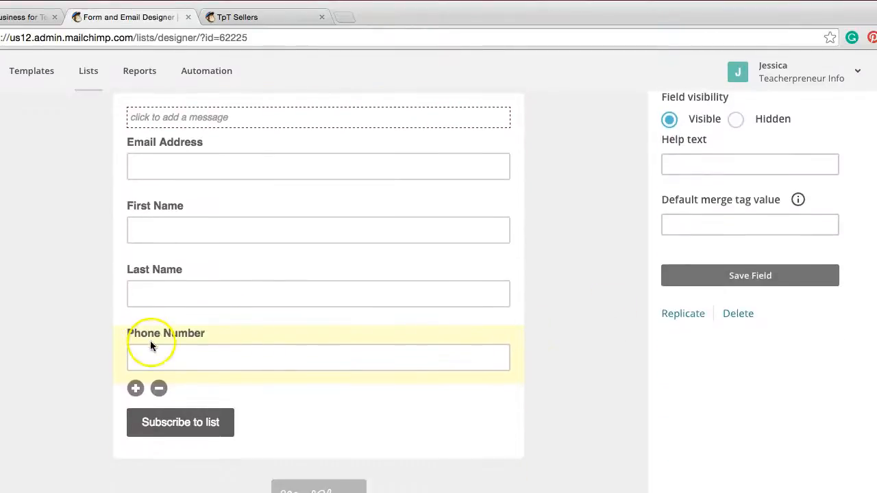
{"action": "left_click", "coordinate": [159, 388]}
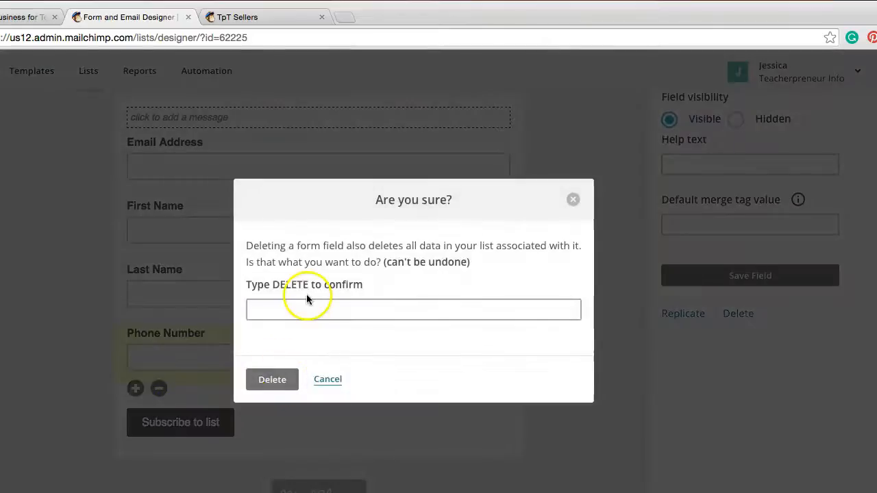
{"action": "left_click", "coordinate": [307, 310]}
{"action": "type", "text": "DELETE"}
{"action": "left_click", "coordinate": [274, 381]}
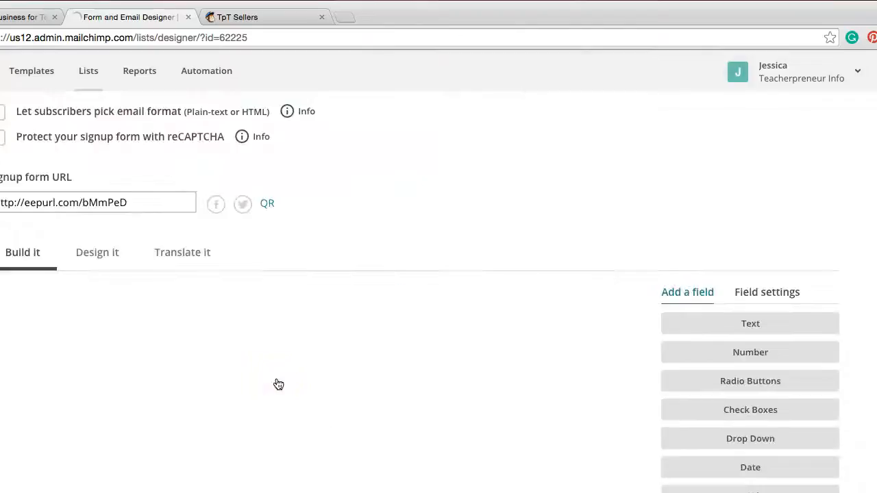
Step: Delete the Last Name field from the signup form, entering DELETE as the confirmation
{"action": "scroll", "coordinate": [460, 332], "scroll_direction": "down", "scroll_amount": 6}
{"action": "scroll", "coordinate": [516, 351], "scroll_direction": "up", "scroll_amount": 2}
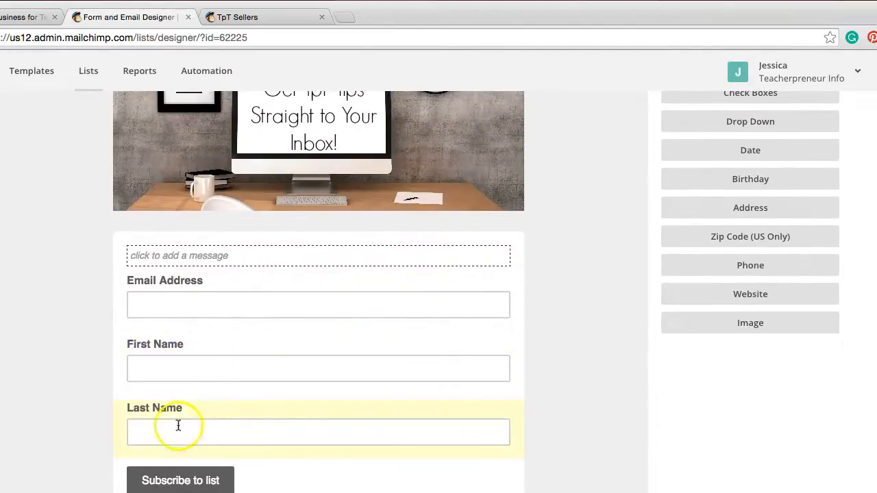
{"action": "scroll", "coordinate": [172, 434], "scroll_direction": "down", "scroll_amount": 2}
{"action": "left_click", "coordinate": [190, 392]}
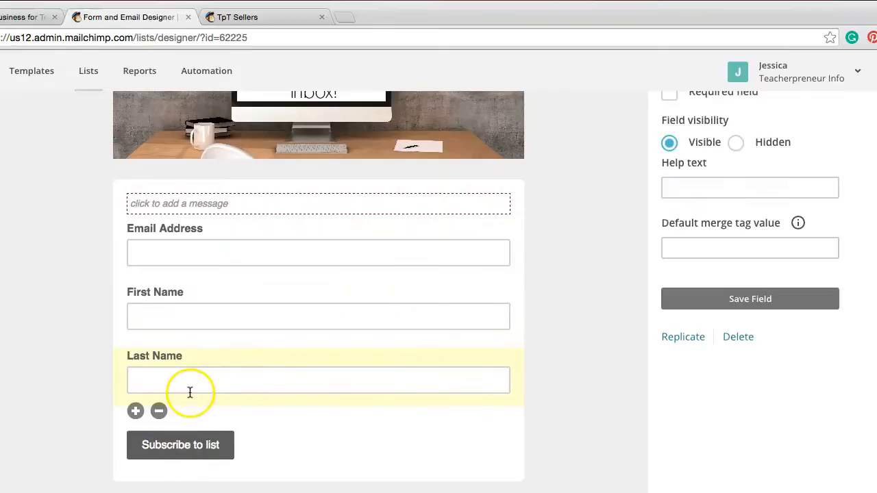
{"action": "left_click", "coordinate": [158, 410]}
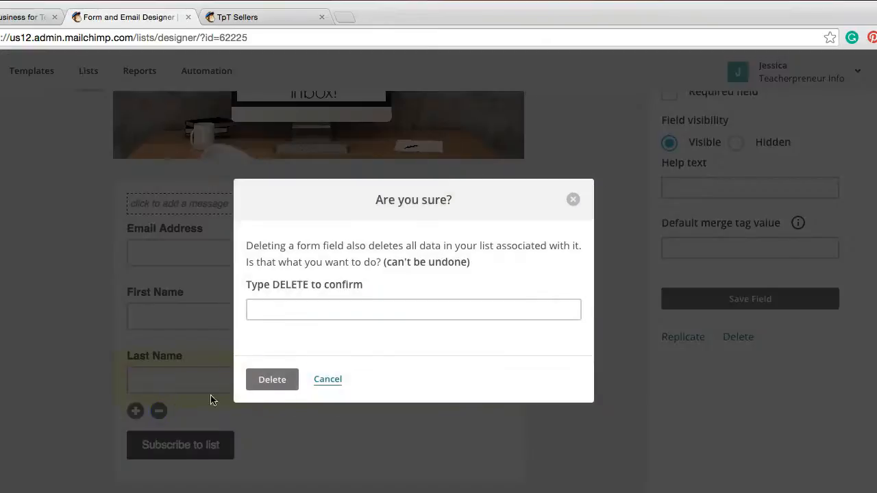
{"action": "left_click", "coordinate": [319, 310]}
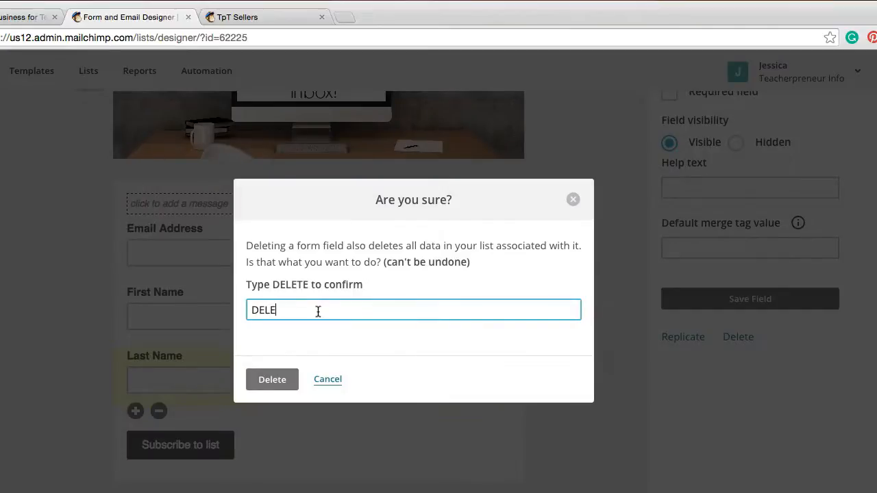
{"action": "left_click", "coordinate": [295, 388]}
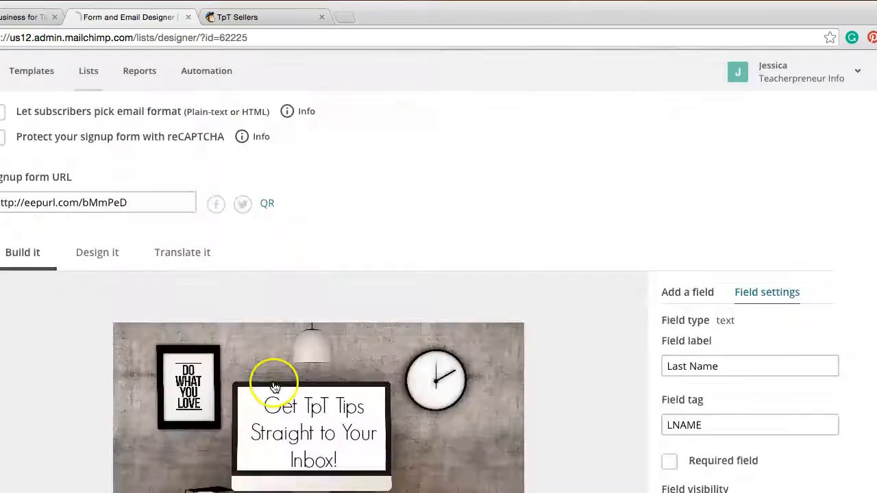
Step: Open the stored images for changing the form's header image, bring up the file upload dialog and cancel it
{"action": "scroll", "coordinate": [492, 356], "scroll_direction": "up", "scroll_amount": 5}
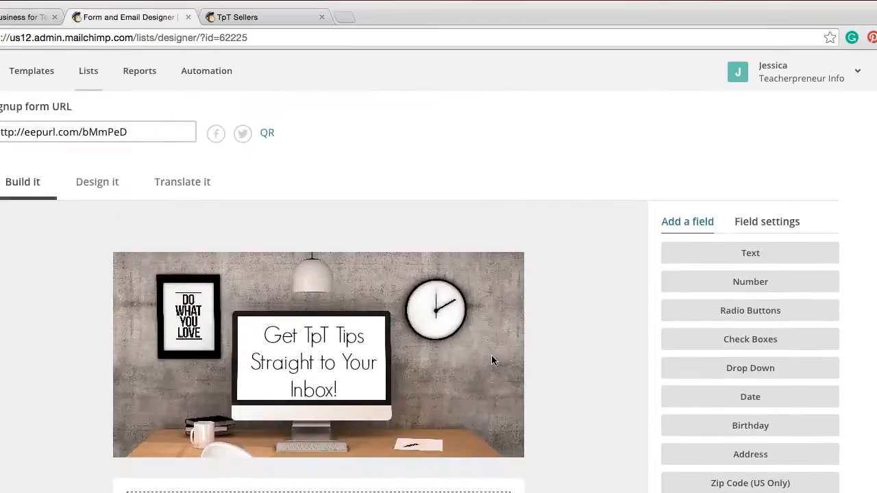
{"action": "scroll", "coordinate": [767, 252], "scroll_direction": "down", "scroll_amount": 3}
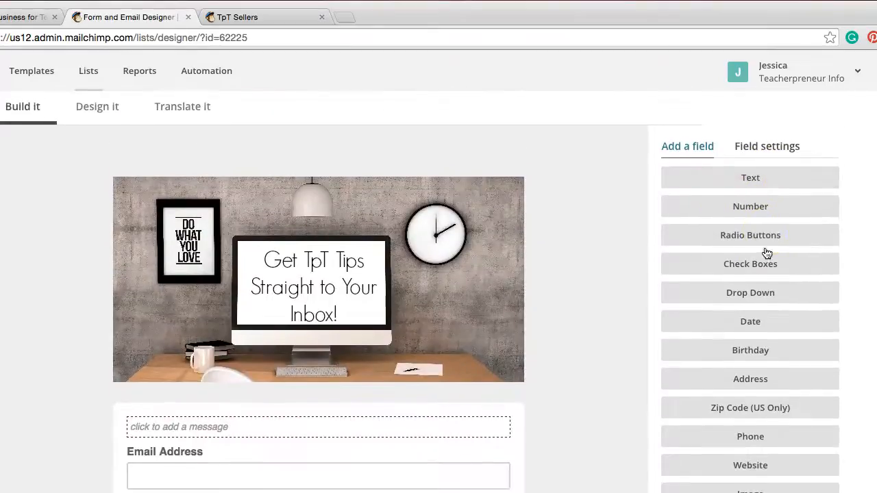
{"action": "scroll", "coordinate": [767, 252], "scroll_direction": "down", "scroll_amount": 1}
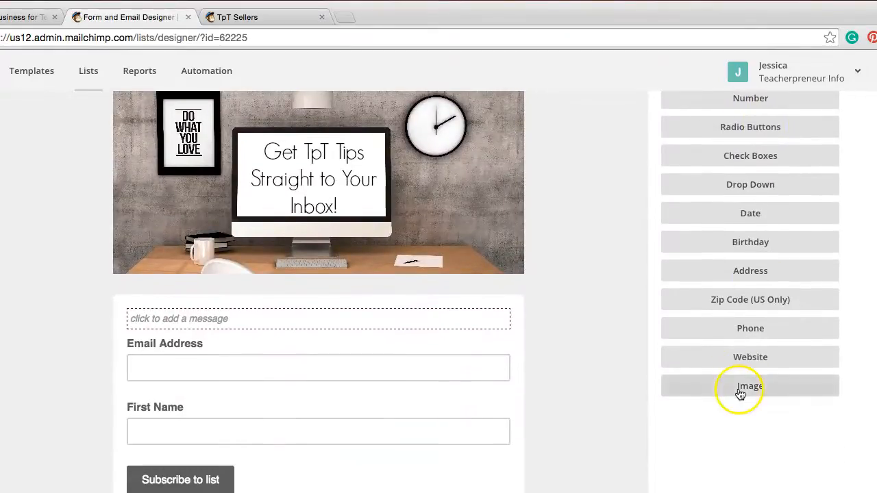
{"action": "scroll", "coordinate": [386, 180], "scroll_direction": "up", "scroll_amount": 3}
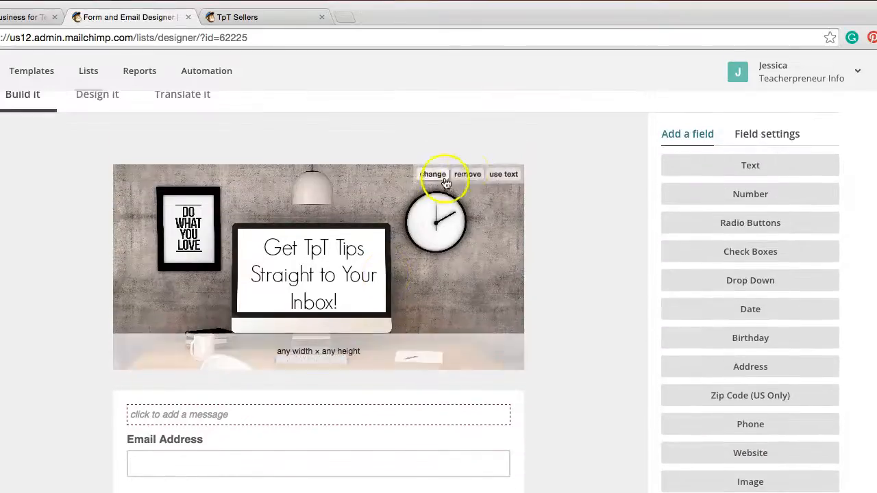
{"action": "left_click", "coordinate": [432, 173]}
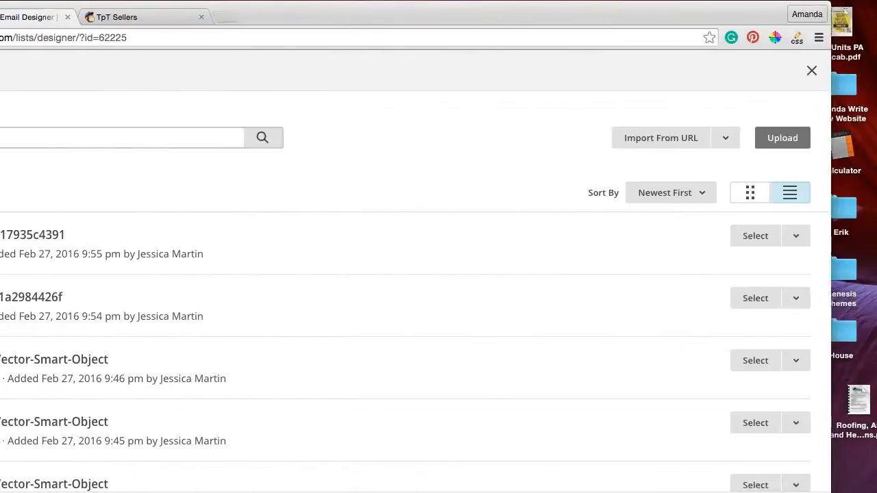
{"action": "left_click", "coordinate": [761, 139]}
{"action": "left_click_drag", "start_coordinate": [564, 22], "coordinate": [769, 4]}
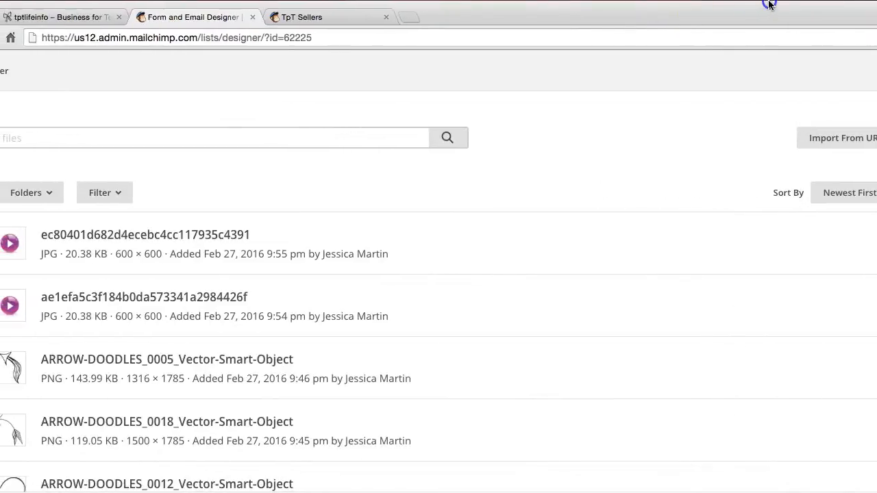
{"action": "left_click_drag", "start_coordinate": [658, 14], "coordinate": [445, 1]}
{"action": "scroll", "coordinate": [571, 237], "scroll_direction": "down", "scroll_amount": 5}
{"action": "scroll", "coordinate": [571, 238], "scroll_direction": "up", "scroll_amount": 5}
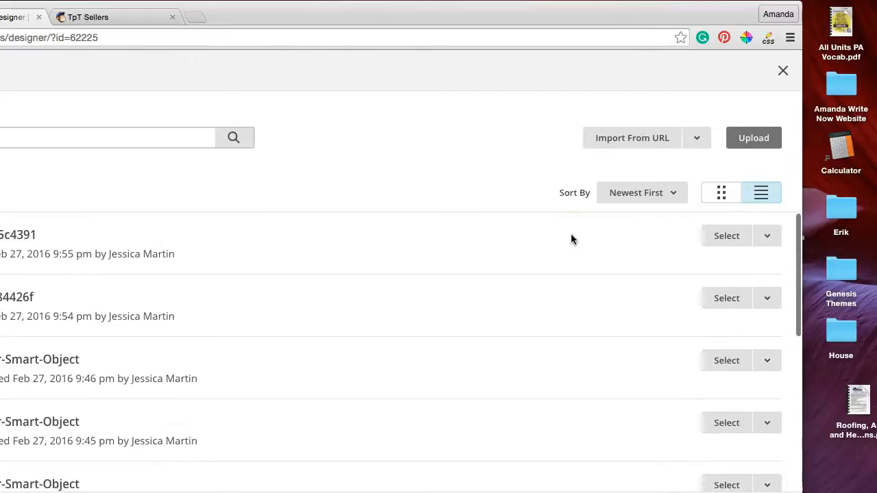
{"action": "left_click", "coordinate": [753, 137]}
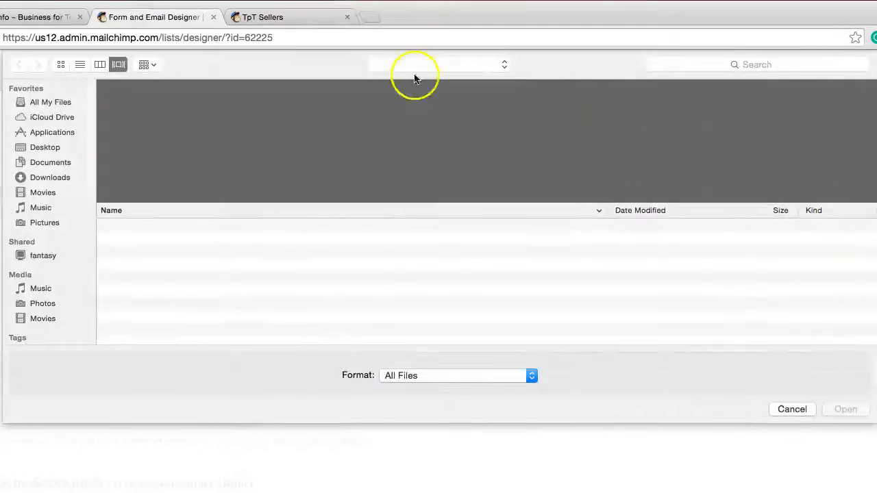
{"action": "left_click", "coordinate": [787, 410]}
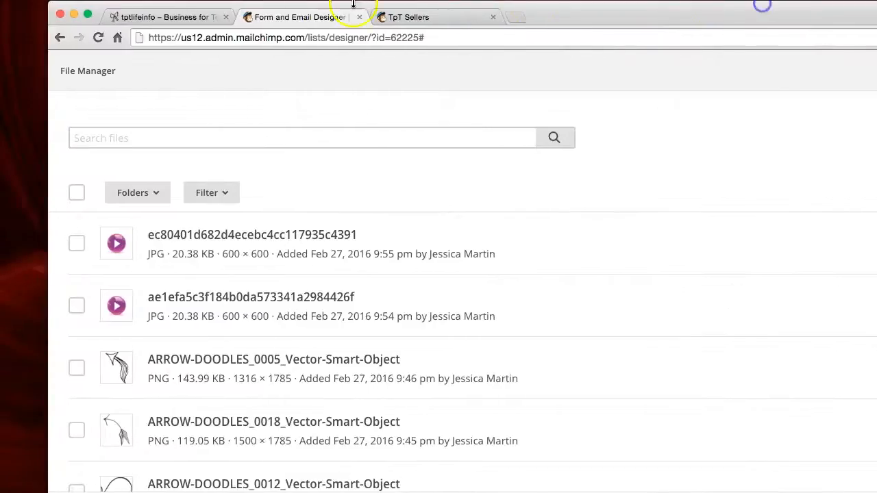
Step: Return to the general forms designer of the TpT Sellers list and look over the signup form's header image
{"action": "left_click", "coordinate": [59, 37]}
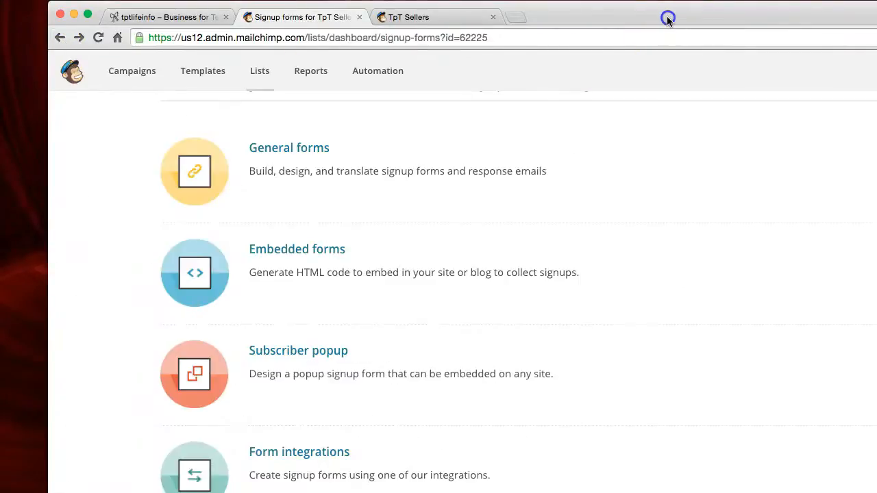
{"action": "left_click", "coordinate": [295, 152]}
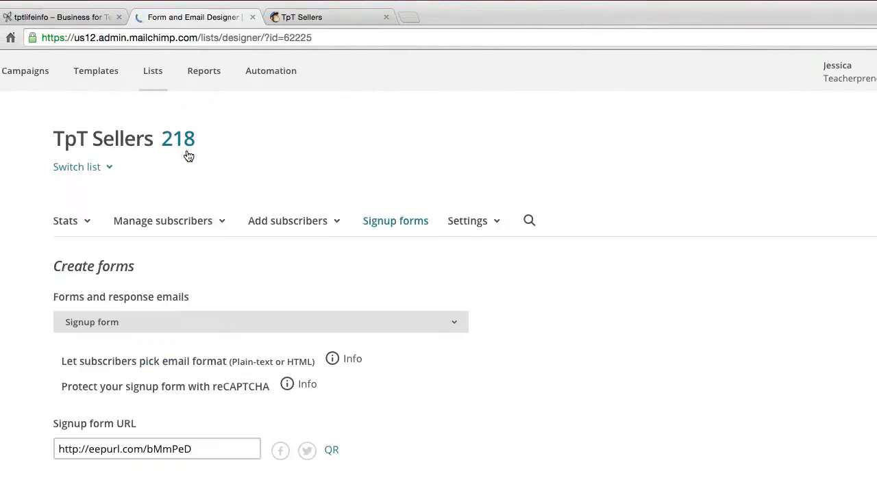
{"action": "scroll", "coordinate": [375, 231], "scroll_direction": "down", "scroll_amount": 2}
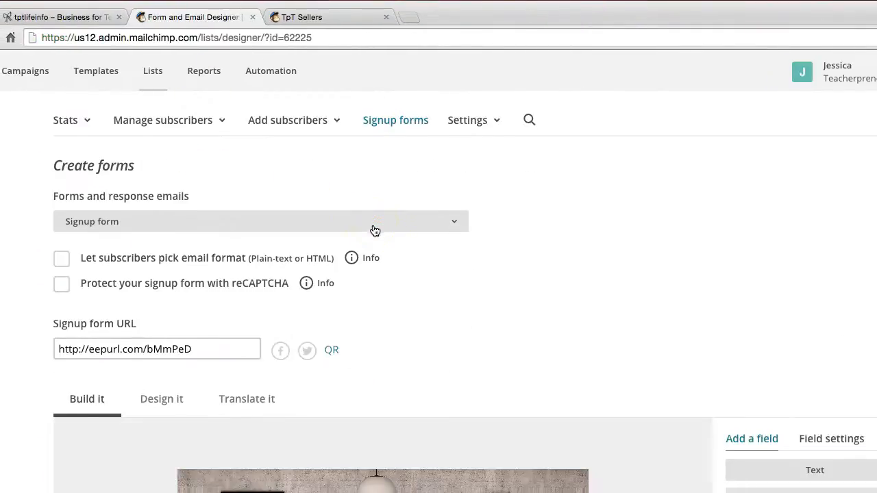
{"action": "scroll", "coordinate": [374, 230], "scroll_direction": "down", "scroll_amount": 3}
{"action": "scroll", "coordinate": [375, 231], "scroll_direction": "down", "scroll_amount": 1}
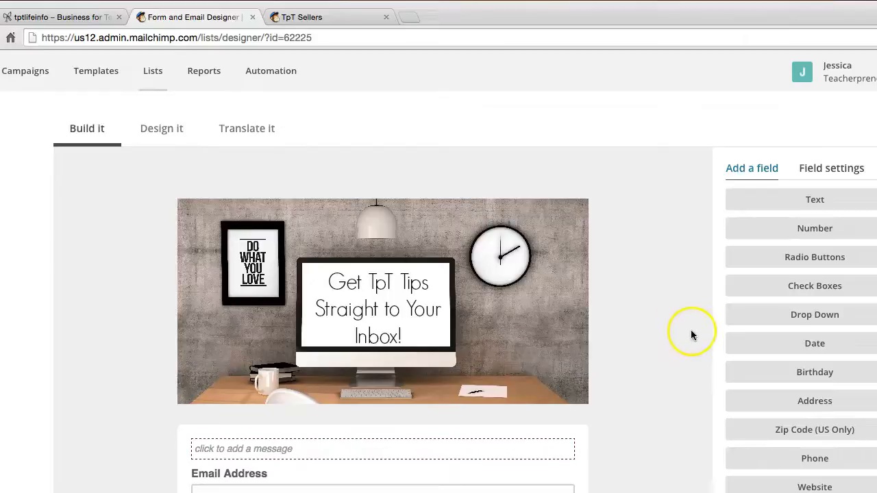
{"action": "scroll", "coordinate": [663, 355], "scroll_direction": "up", "scroll_amount": 1}
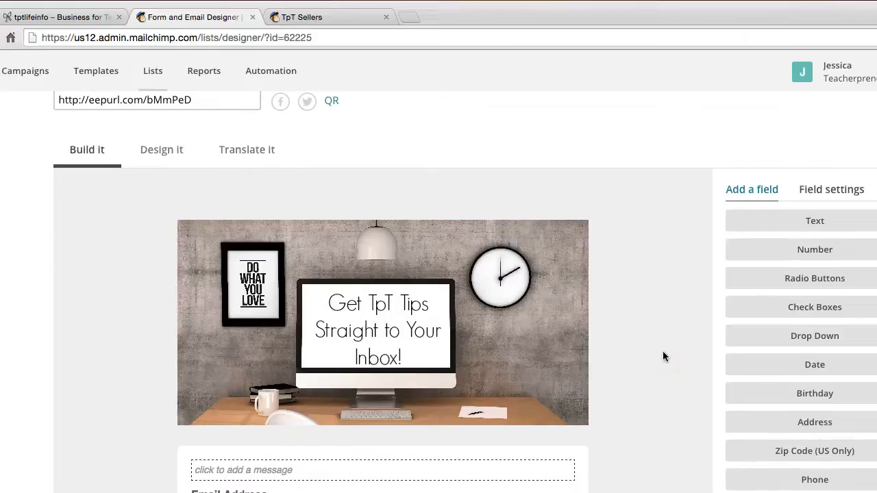
{"action": "scroll", "coordinate": [663, 352], "scroll_direction": "down", "scroll_amount": 1}
{"action": "mouse_move", "coordinate": [454, 353]}
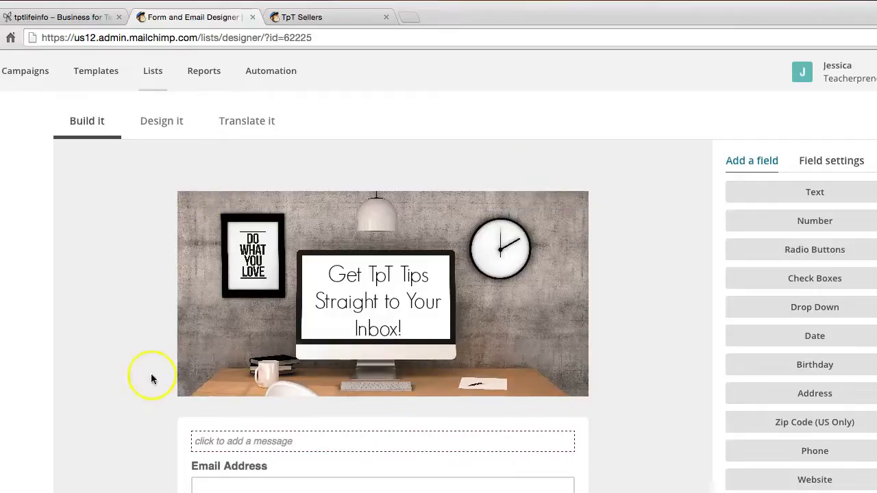
{"action": "mouse_move", "coordinate": [263, 234]}
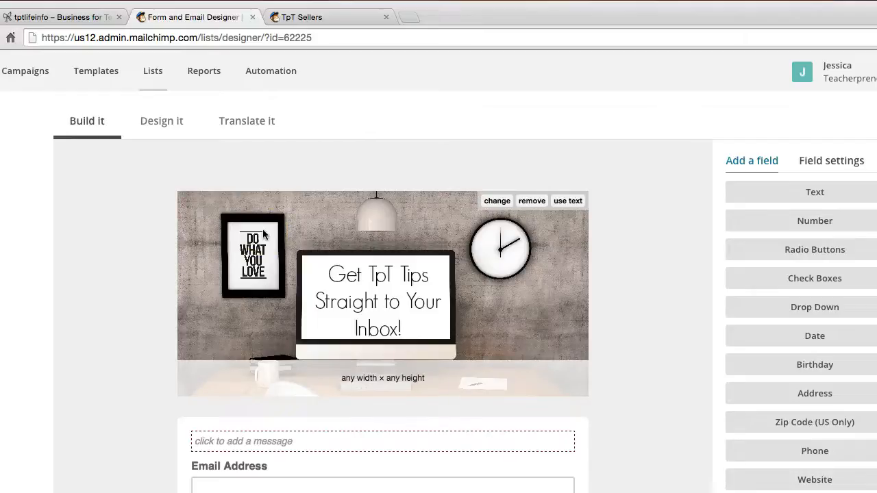
{"action": "left_click_drag", "start_coordinate": [174, 185], "coordinate": [591, 399]}
Step: Open the form's design settings and compare the page background option with the form preview
{"action": "scroll", "coordinate": [595, 312], "scroll_direction": "up", "scroll_amount": 5}
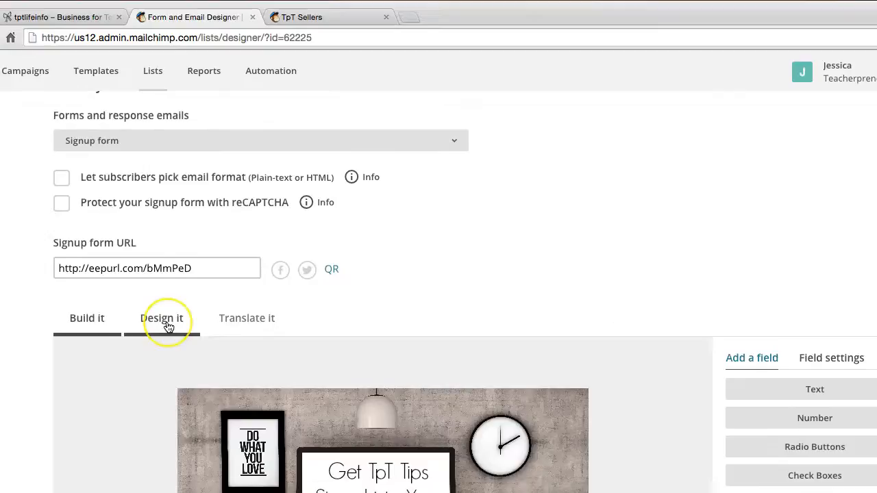
{"action": "left_click", "coordinate": [167, 327]}
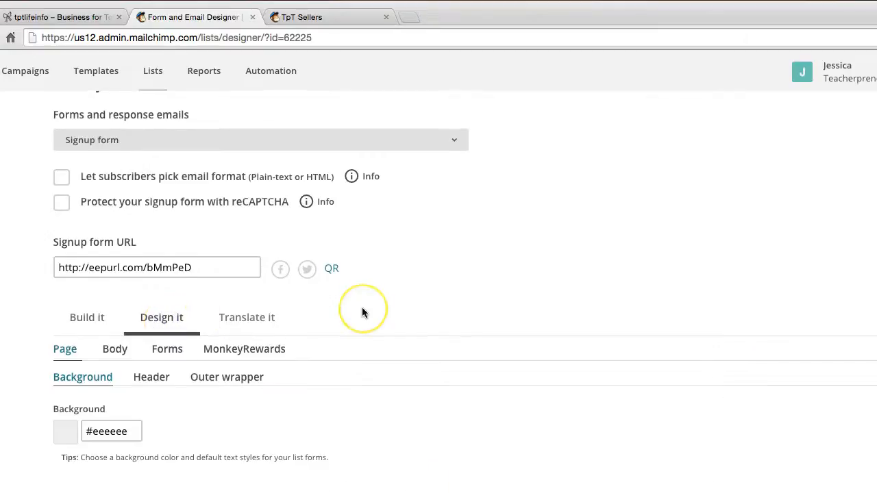
{"action": "scroll", "coordinate": [362, 308], "scroll_direction": "down", "scroll_amount": 5}
{"action": "scroll", "coordinate": [363, 313], "scroll_direction": "down", "scroll_amount": 2}
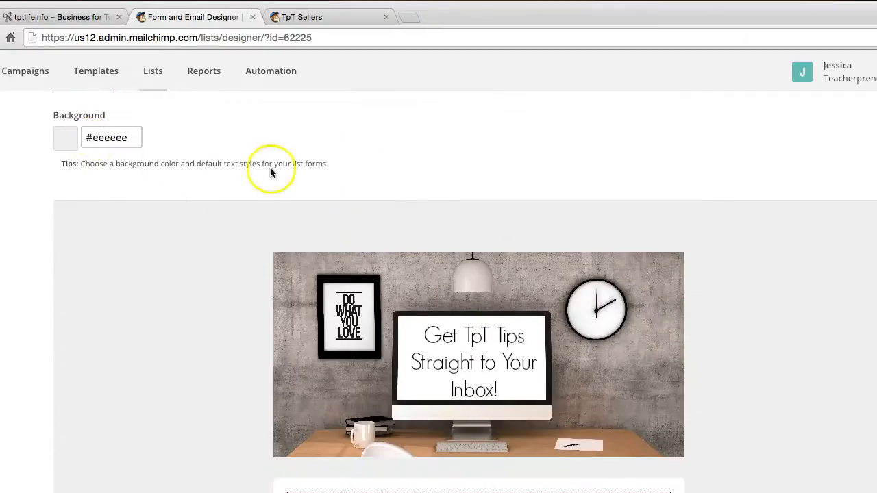
{"action": "scroll", "coordinate": [334, 144], "scroll_direction": "down", "scroll_amount": 10}
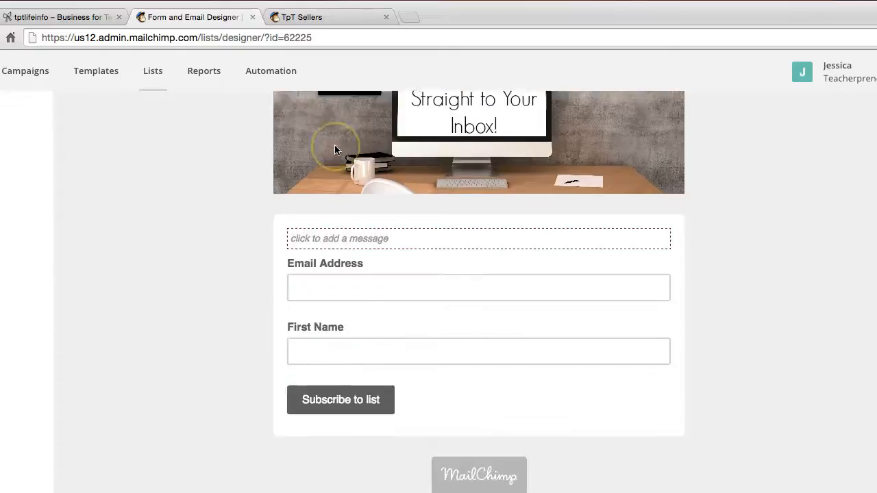
{"action": "scroll", "coordinate": [334, 145], "scroll_direction": "up", "scroll_amount": 13}
{"action": "scroll", "coordinate": [334, 146], "scroll_direction": "up", "scroll_amount": 3}
{"action": "scroll", "coordinate": [335, 146], "scroll_direction": "down", "scroll_amount": 1}
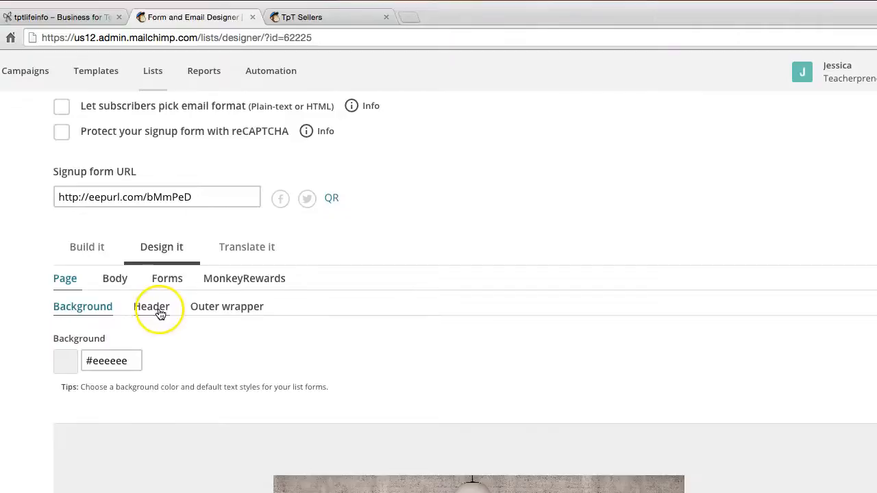
Step: View the design settings for the page header and the body foreground, checking them against the form preview
{"action": "left_click", "coordinate": [159, 309]}
{"action": "scroll", "coordinate": [489, 353], "scroll_direction": "down", "scroll_amount": 12}
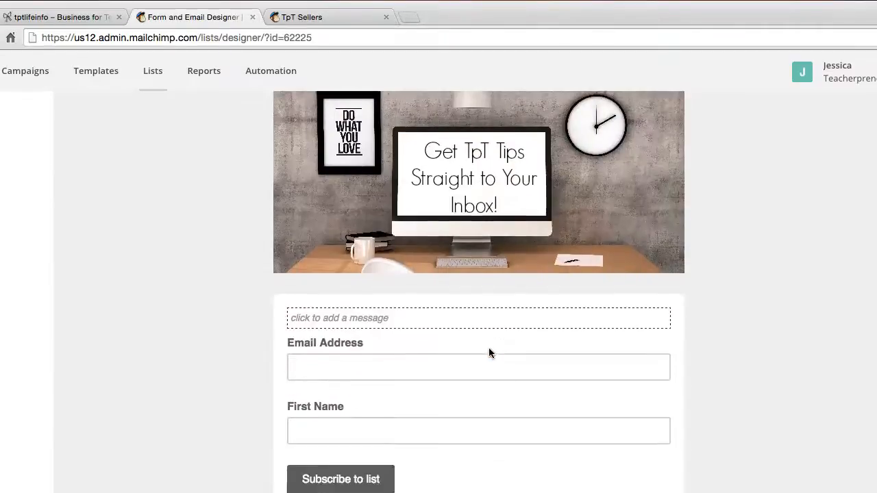
{"action": "scroll", "coordinate": [489, 352], "scroll_direction": "up", "scroll_amount": 6}
{"action": "scroll", "coordinate": [505, 197], "scroll_direction": "up", "scroll_amount": 3}
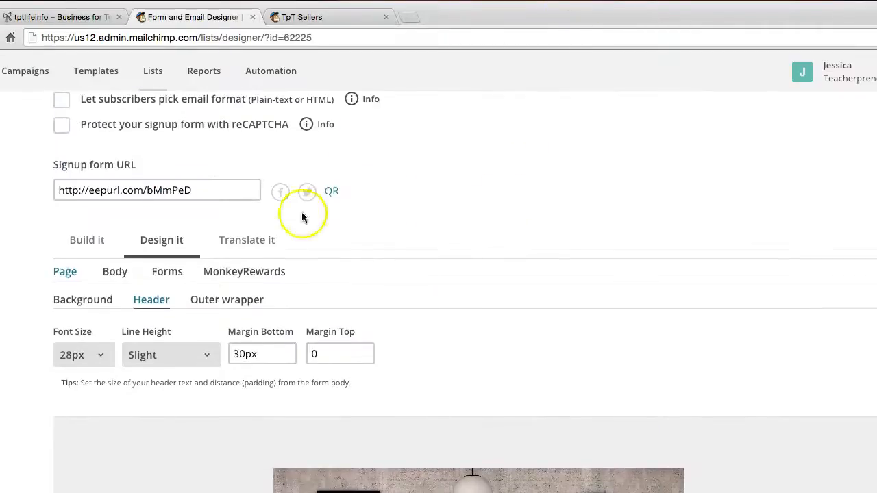
{"action": "left_click", "coordinate": [121, 276]}
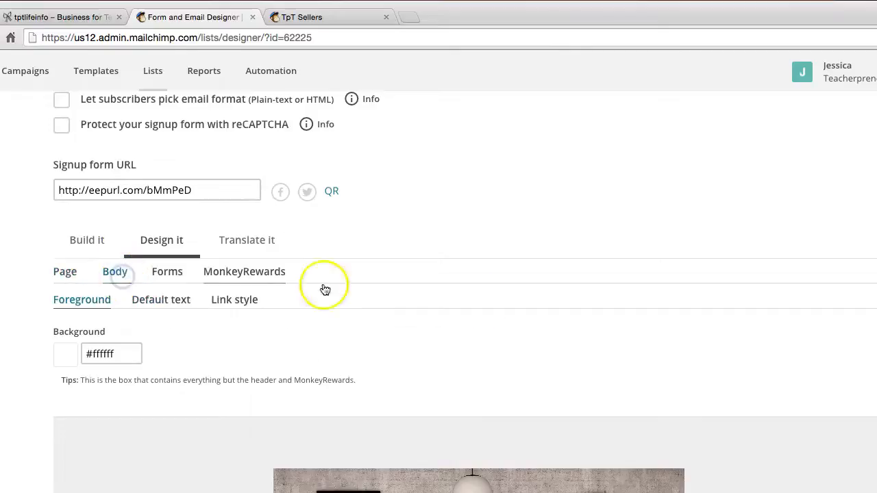
{"action": "scroll", "coordinate": [479, 299], "scroll_direction": "down", "scroll_amount": 7}
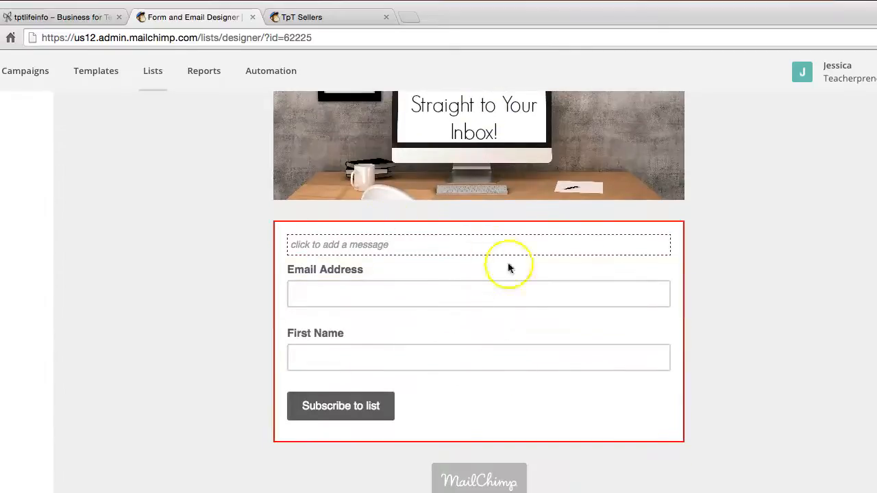
Step: Return to the top of the TpT Sellers form designer and select the signup form URL
{"action": "scroll", "coordinate": [274, 281], "scroll_direction": "up", "scroll_amount": 1}
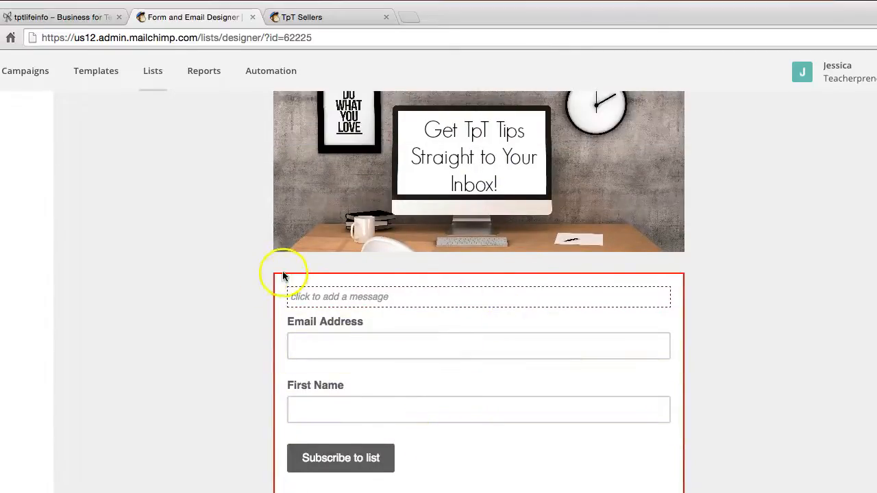
{"action": "scroll", "coordinate": [333, 391], "scroll_direction": "up", "scroll_amount": 5}
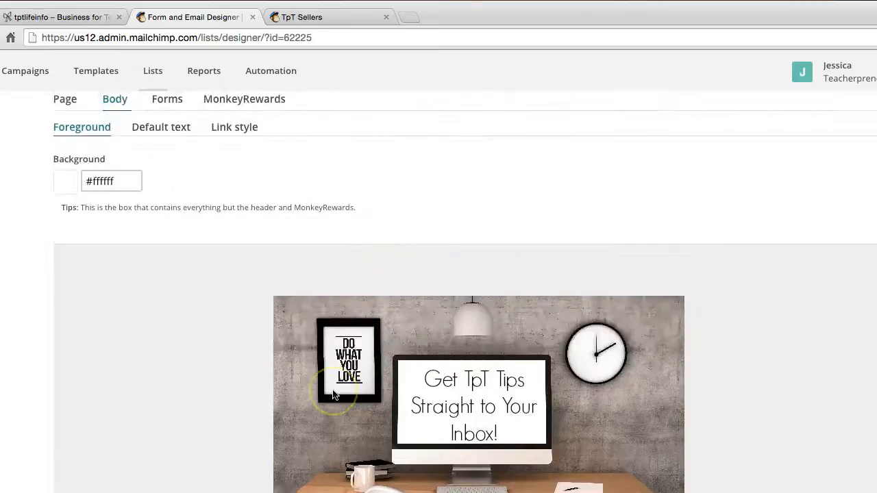
{"action": "scroll", "coordinate": [333, 390], "scroll_direction": "up", "scroll_amount": 3}
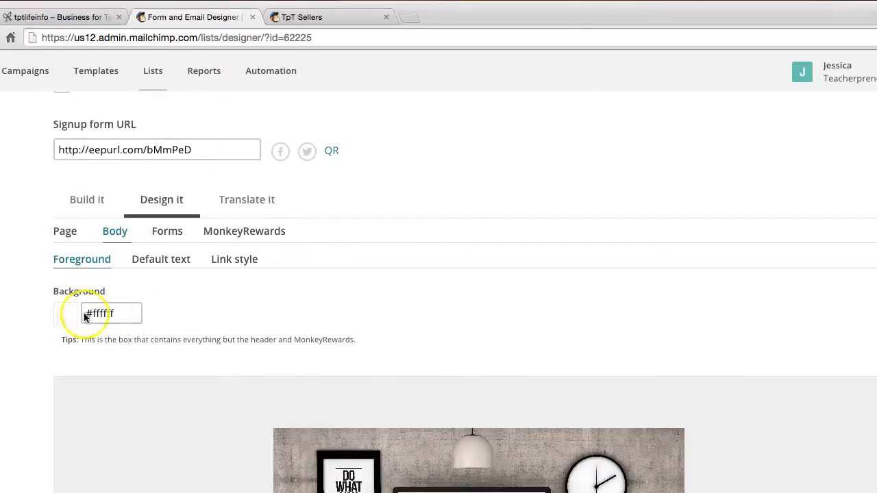
{"action": "scroll", "coordinate": [284, 326], "scroll_direction": "up", "scroll_amount": 4}
{"action": "scroll", "coordinate": [285, 328], "scroll_direction": "up", "scroll_amount": 2}
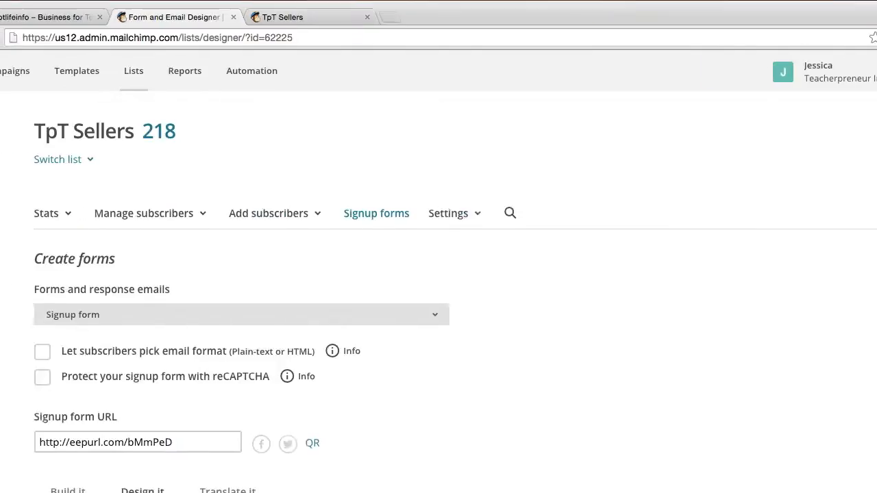
{"action": "left_click", "coordinate": [157, 445]}
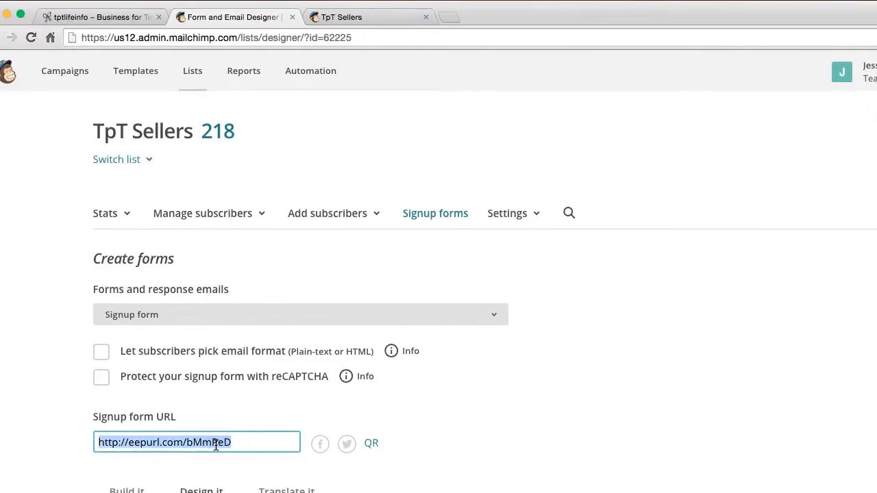
Step: Switch to the tptlife.info WordPress site, open its dashboard and add a new page titled Sign Up
{"action": "left_click", "coordinate": [137, 17]}
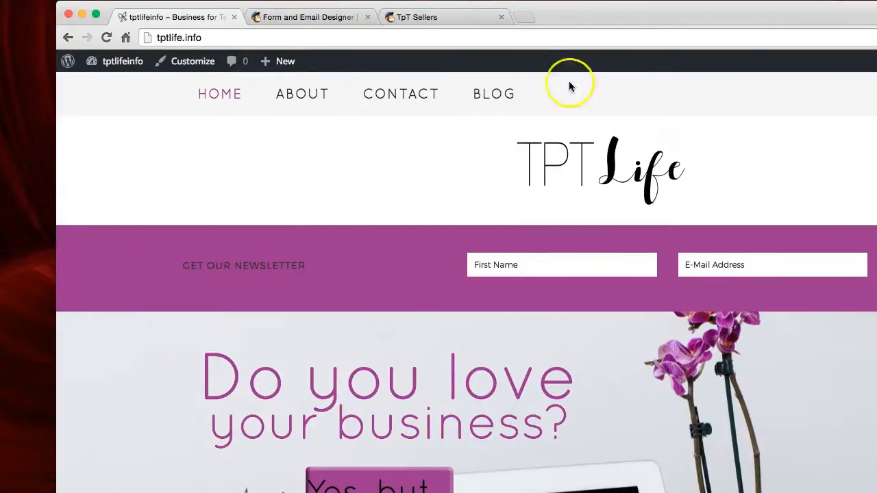
{"action": "mouse_move", "coordinate": [130, 73]}
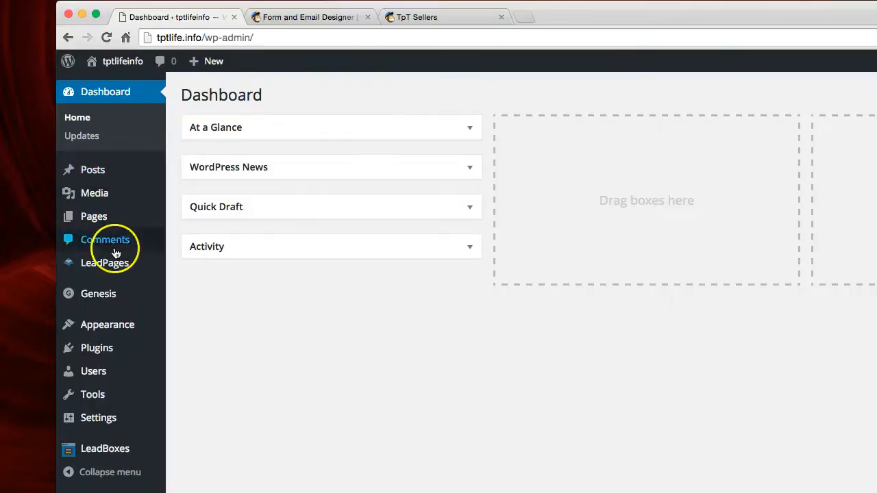
{"action": "left_click", "coordinate": [105, 216]}
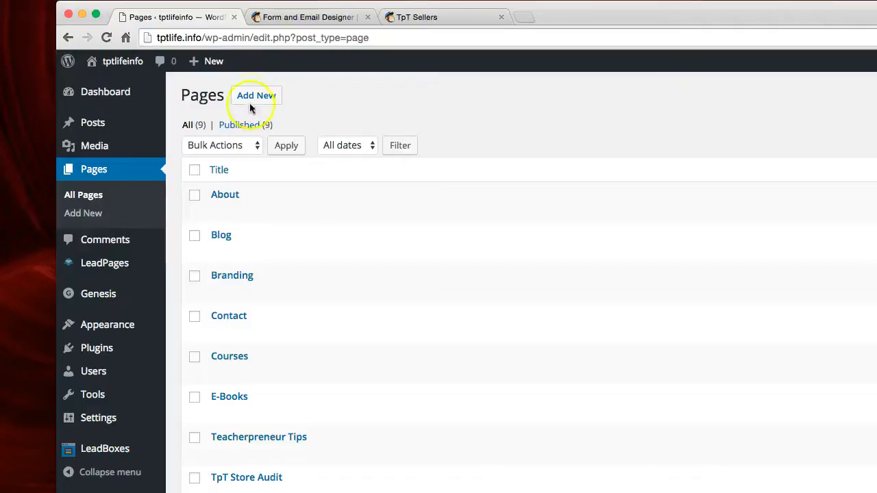
{"action": "left_click", "coordinate": [255, 97]}
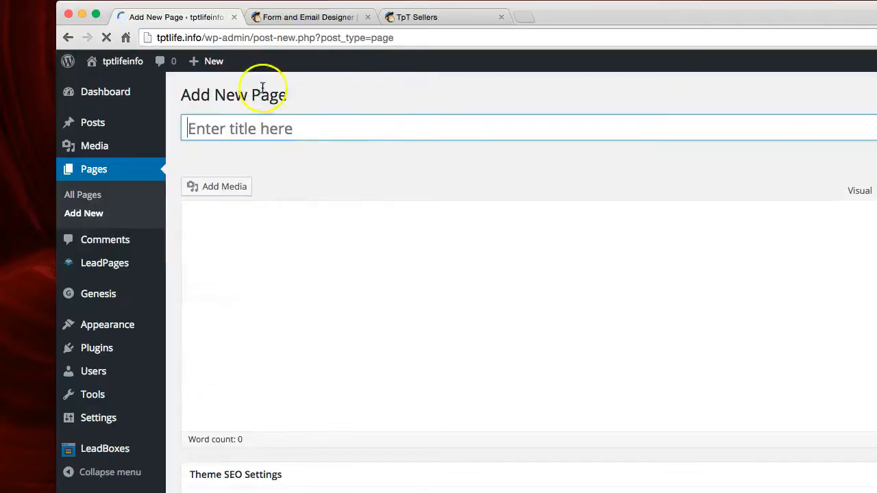
{"action": "left_click", "coordinate": [529, 132]}
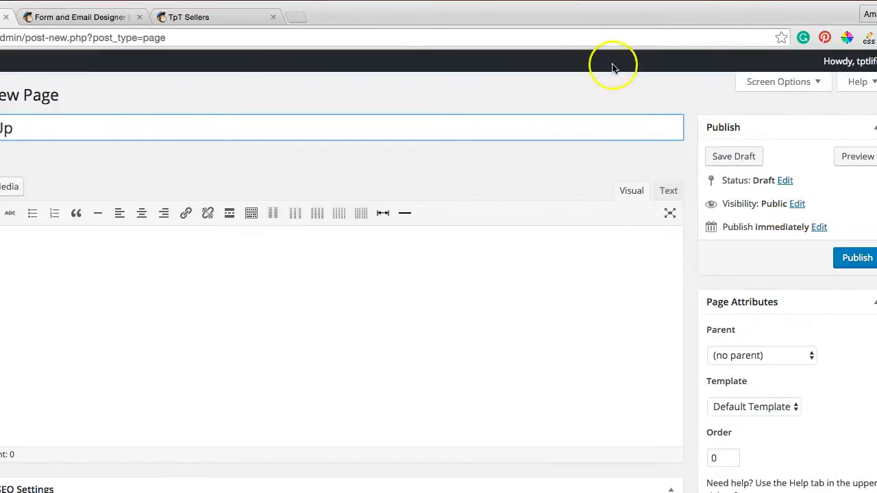
Step: Point the Sign Up page to a custom URL instead of its normal WordPress URL
{"action": "scroll", "coordinate": [494, 239], "scroll_direction": "down", "scroll_amount": 10}
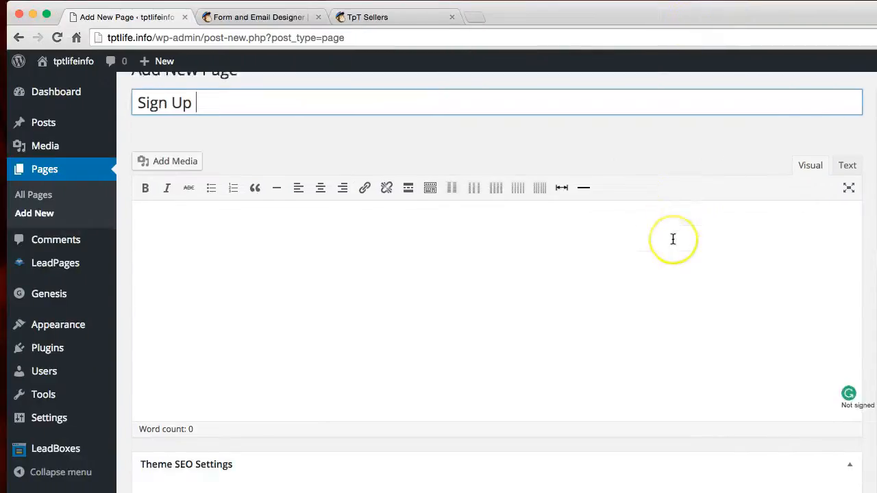
{"action": "scroll", "coordinate": [672, 238], "scroll_direction": "down", "scroll_amount": 10}
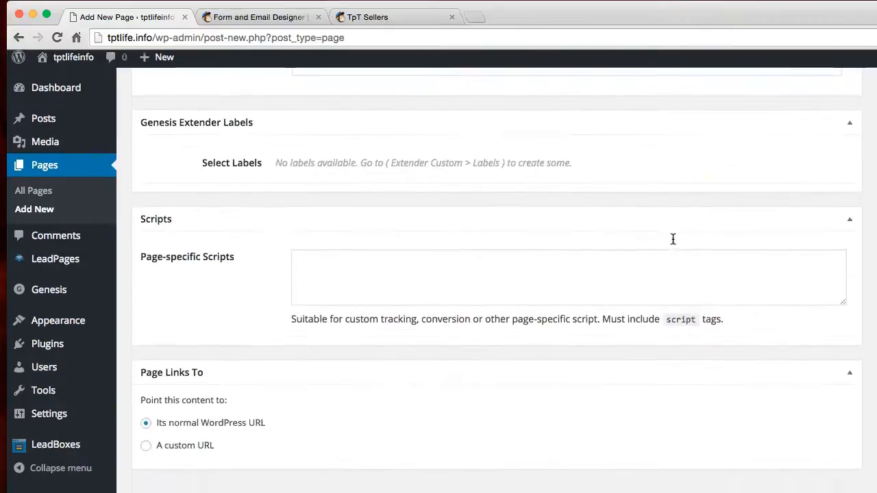
{"action": "left_click", "coordinate": [147, 449]}
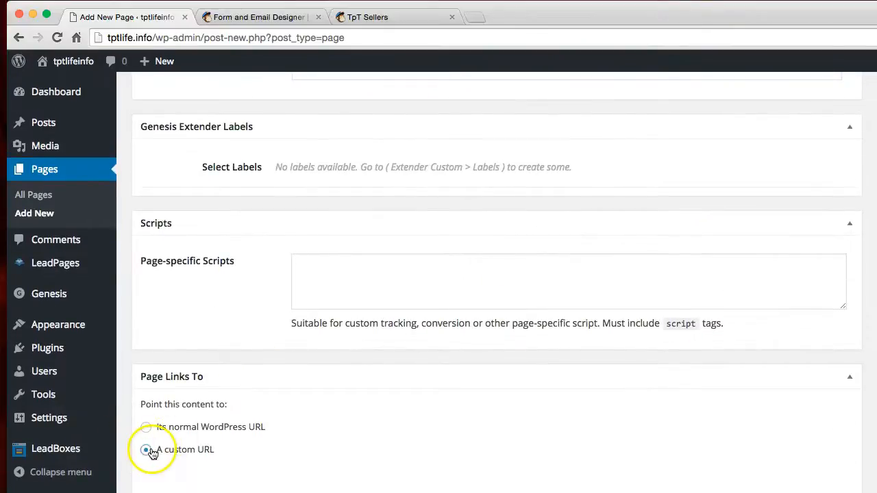
{"action": "scroll", "coordinate": [340, 416], "scroll_direction": "down", "scroll_amount": 2}
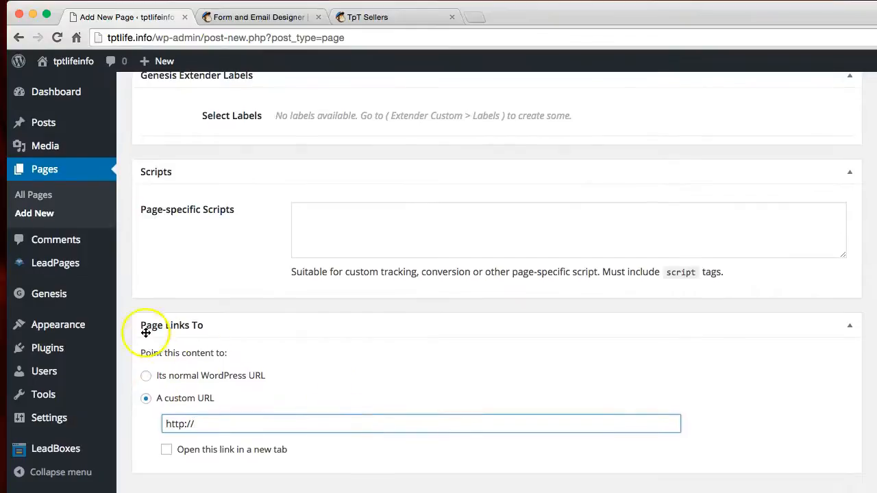
{"action": "right_click", "coordinate": [179, 424]}
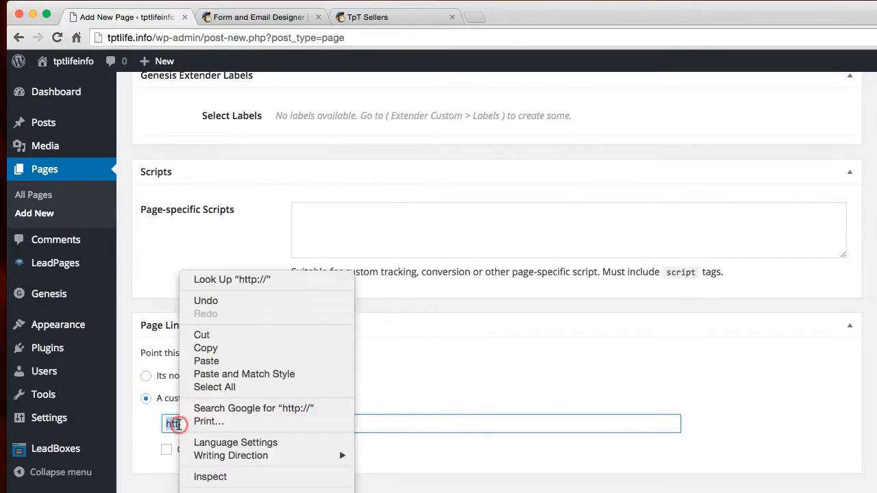
{"action": "left_click", "coordinate": [214, 366]}
{"action": "triple_click", "coordinate": [392, 427]}
{"action": "key", "text": "BackSpace"}
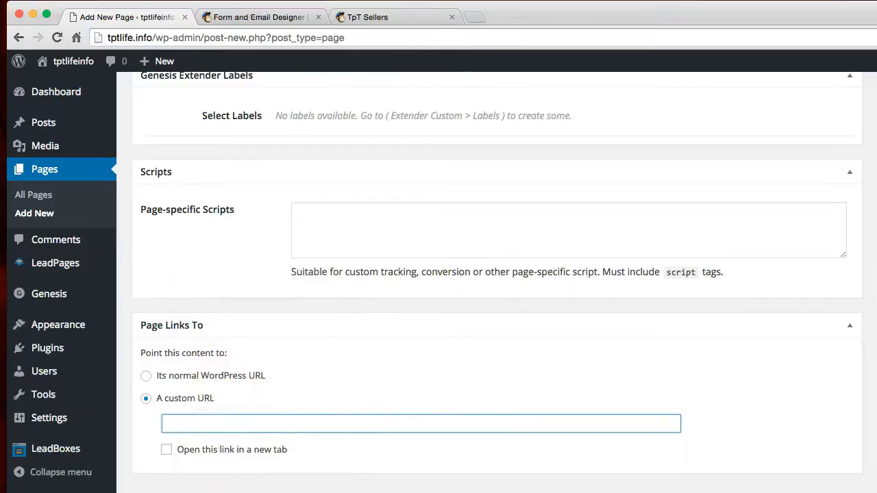
{"action": "left_click", "coordinate": [371, 17]}
{"action": "scroll", "coordinate": [328, 323], "scroll_direction": "up", "scroll_amount": 1}
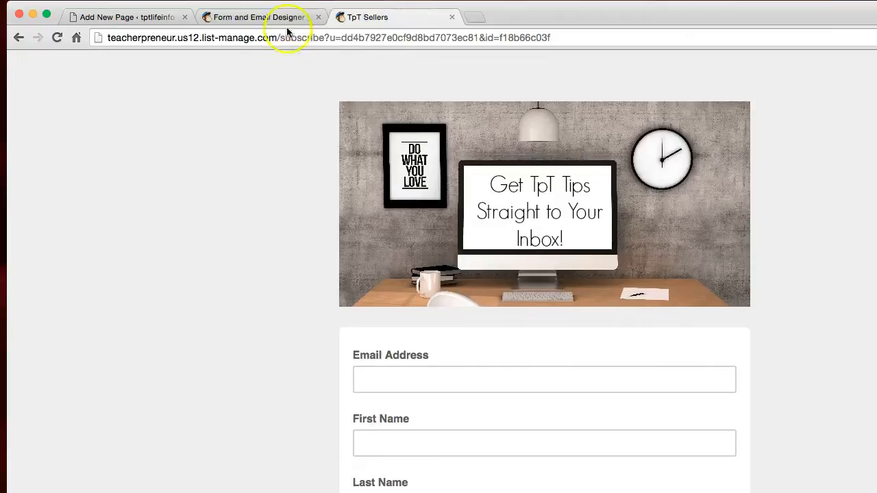
{"action": "left_click", "coordinate": [280, 18]}
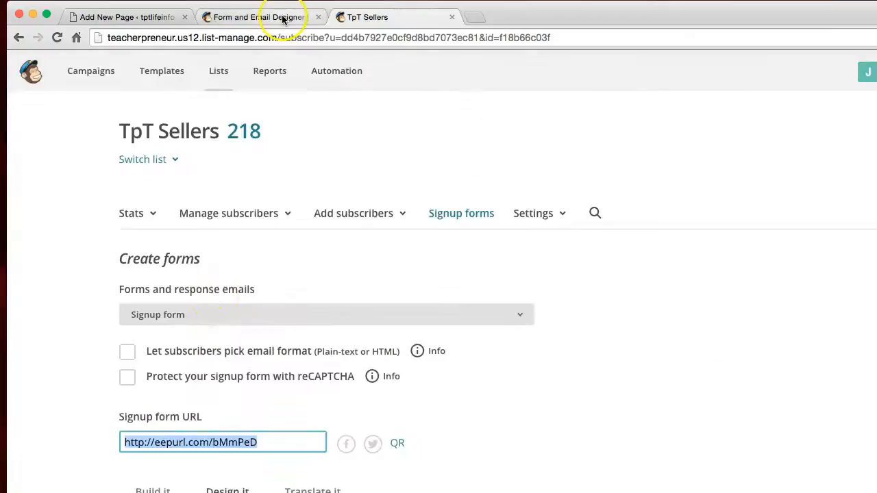
{"action": "right_click", "coordinate": [207, 452]}
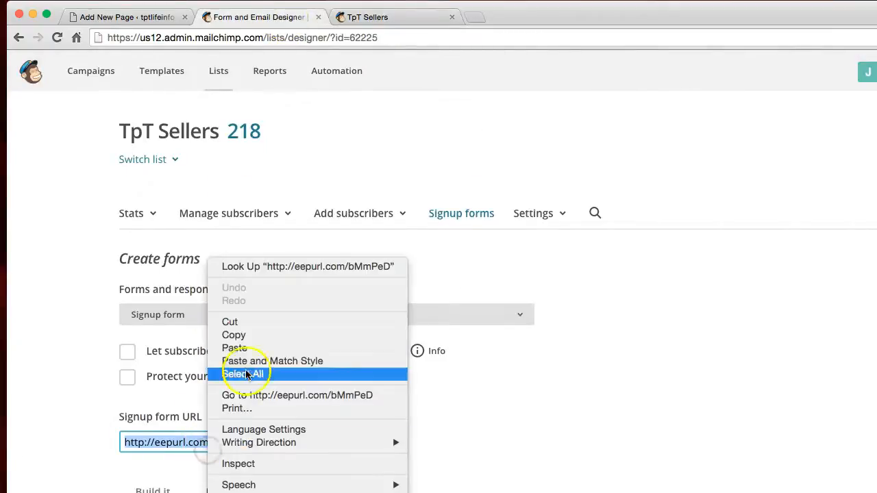
{"action": "left_click", "coordinate": [235, 333]}
{"action": "left_click", "coordinate": [160, 25]}
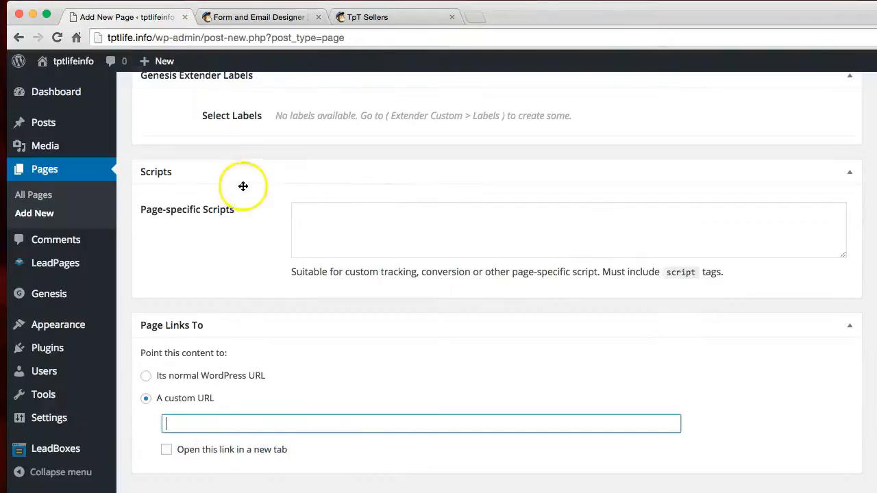
{"action": "right_click", "coordinate": [178, 423]}
{"action": "left_click", "coordinate": [205, 440]}
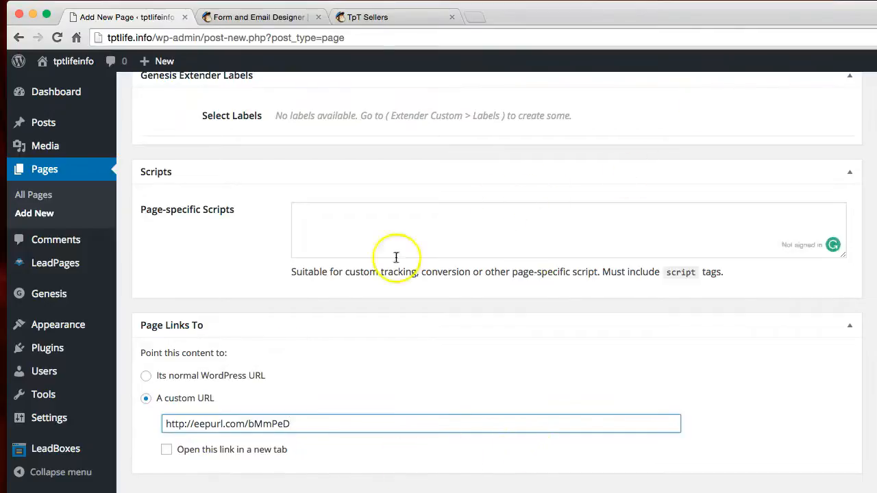
Step: Make the custom link open in a new tab and publish the Sign Up page
{"action": "left_click", "coordinate": [166, 448]}
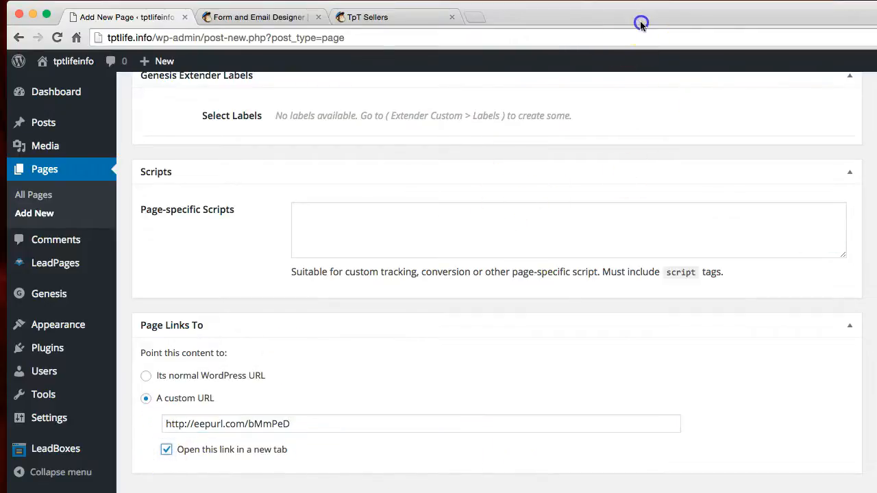
{"action": "scroll", "coordinate": [833, 288], "scroll_direction": "up", "scroll_amount": 10}
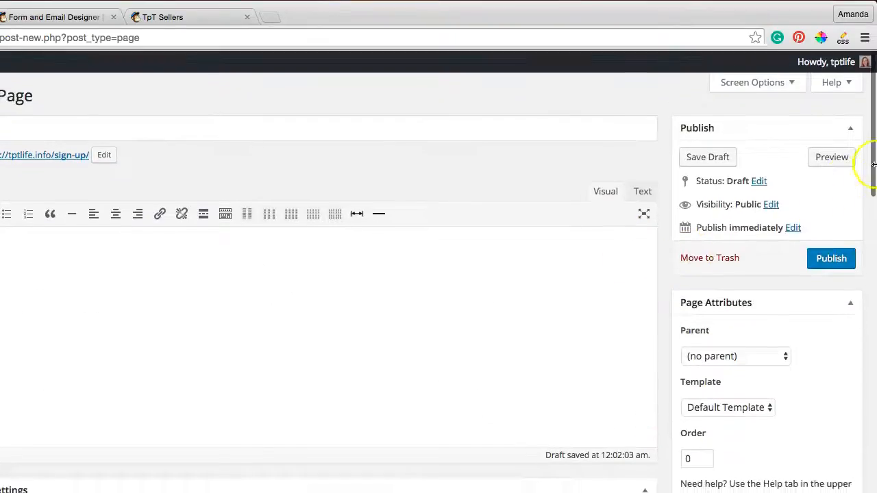
{"action": "left_click", "coordinate": [829, 264]}
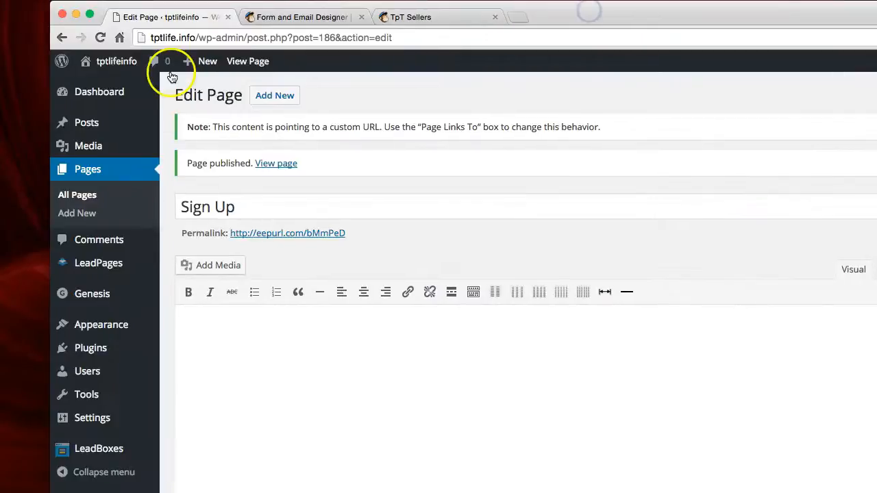
Step: Open the WordPress navigation menu editor and look over the menu structure
{"action": "mouse_move", "coordinate": [109, 328]}
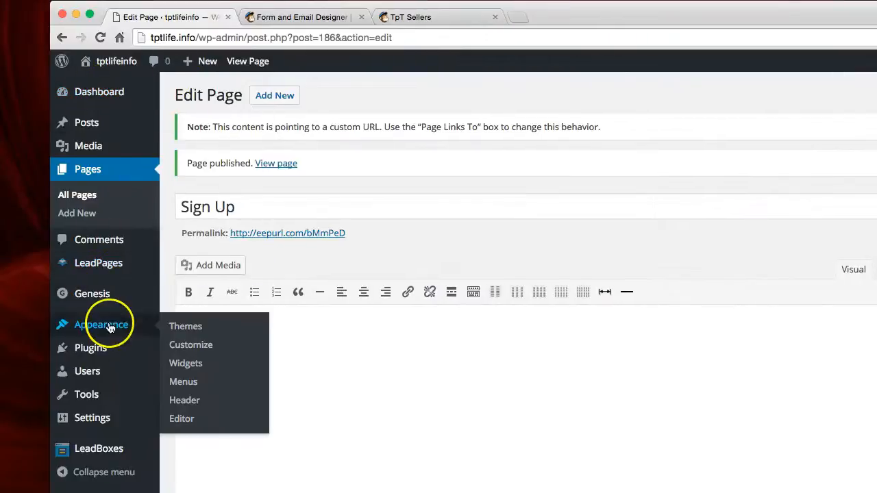
{"action": "left_click", "coordinate": [193, 385]}
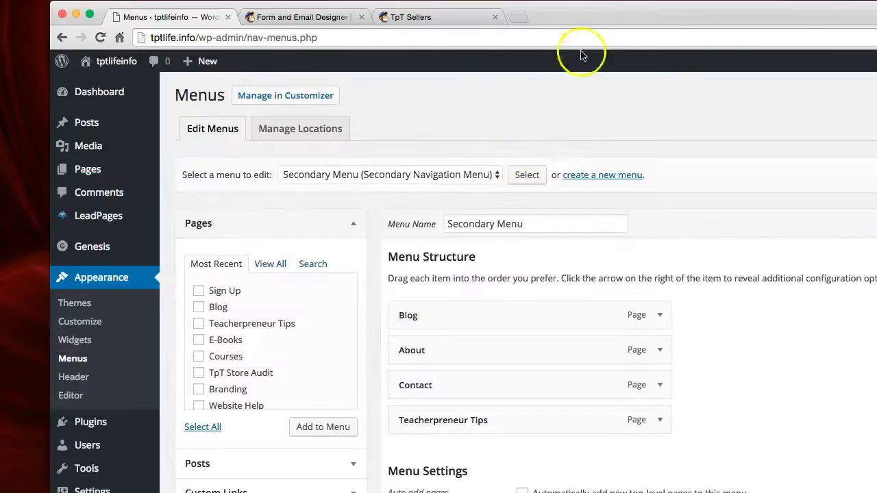
{"action": "scroll", "coordinate": [283, 321], "scroll_direction": "down", "scroll_amount": 3}
{"action": "scroll", "coordinate": [288, 325], "scroll_direction": "up", "scroll_amount": 3}
{"action": "left_click", "coordinate": [200, 289]}
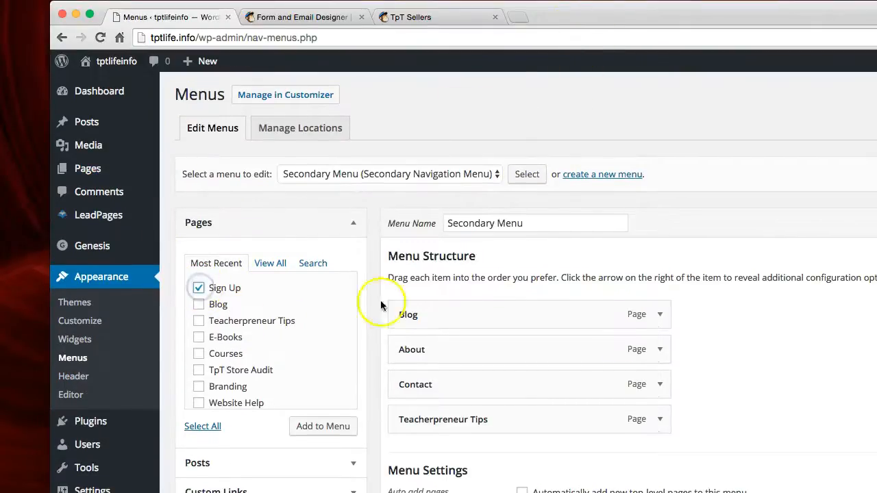
{"action": "left_click_drag", "start_coordinate": [728, 23], "coordinate": [618, 20]}
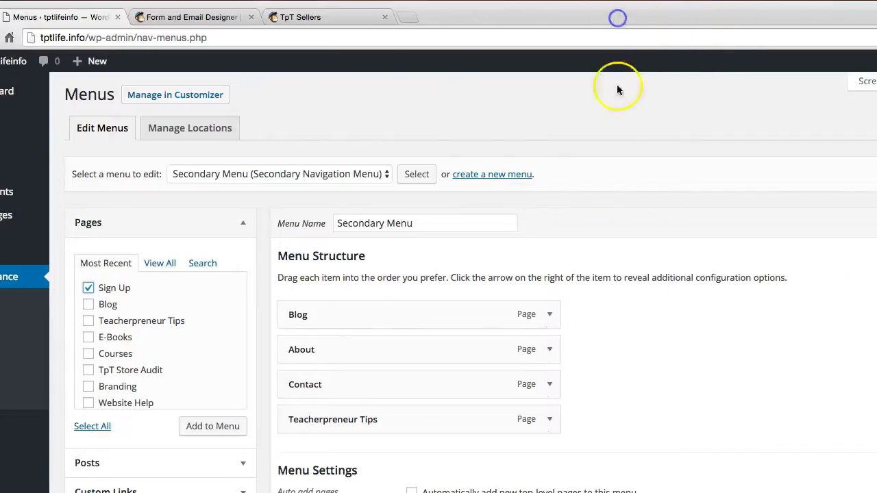
{"action": "scroll", "coordinate": [648, 353], "scroll_direction": "down", "scroll_amount": 3}
{"action": "scroll", "coordinate": [648, 352], "scroll_direction": "up", "scroll_amount": 2}
{"action": "scroll", "coordinate": [649, 355], "scroll_direction": "up", "scroll_amount": 1}
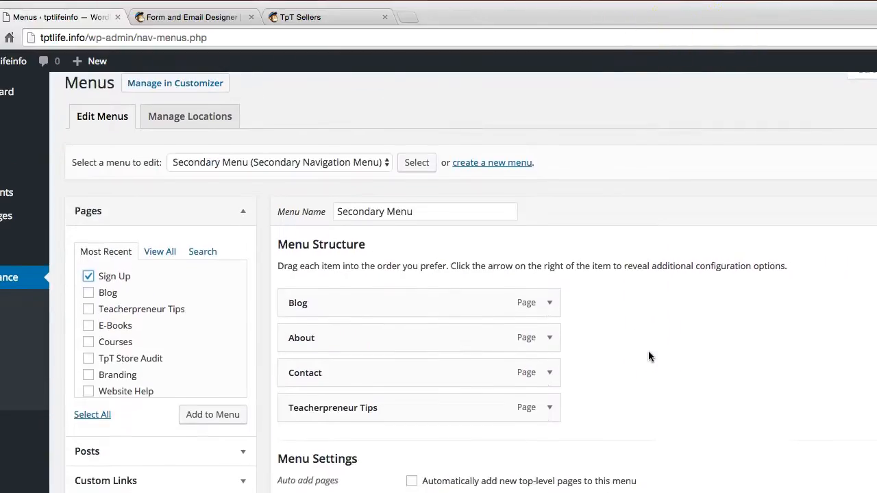
Step: Load the Main Menu (Primary Navigation Menu) for editing
{"action": "left_click", "coordinate": [383, 165]}
{"action": "left_click", "coordinate": [342, 145]}
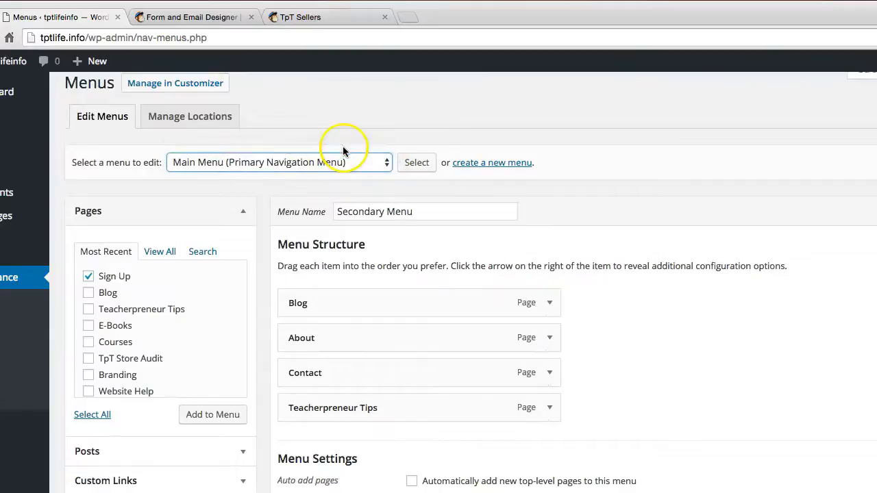
{"action": "left_click", "coordinate": [430, 165]}
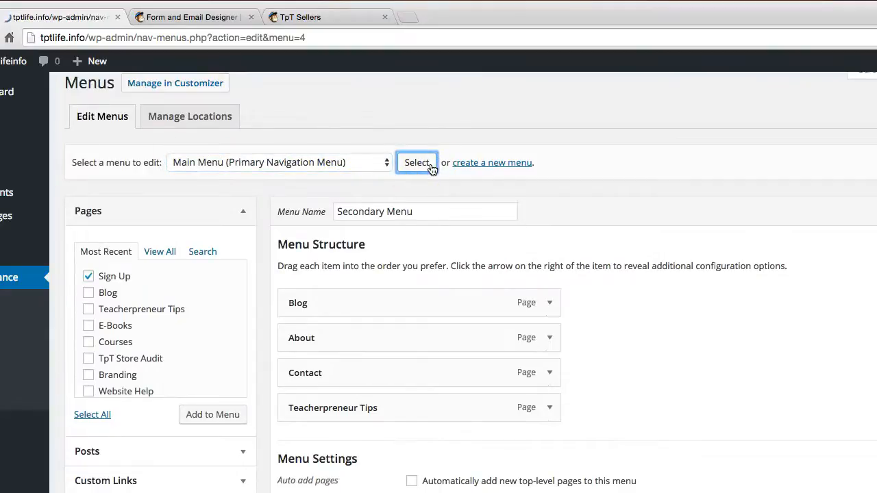
Step: Add the Sign Up page to the Main Menu after Blog and save the menu
{"action": "scroll", "coordinate": [603, 263], "scroll_direction": "down", "scroll_amount": 1}
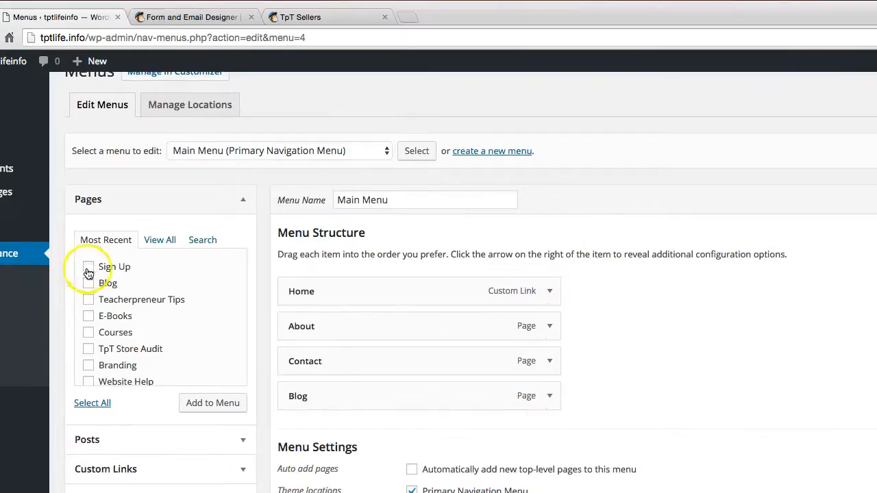
{"action": "left_click", "coordinate": [222, 405]}
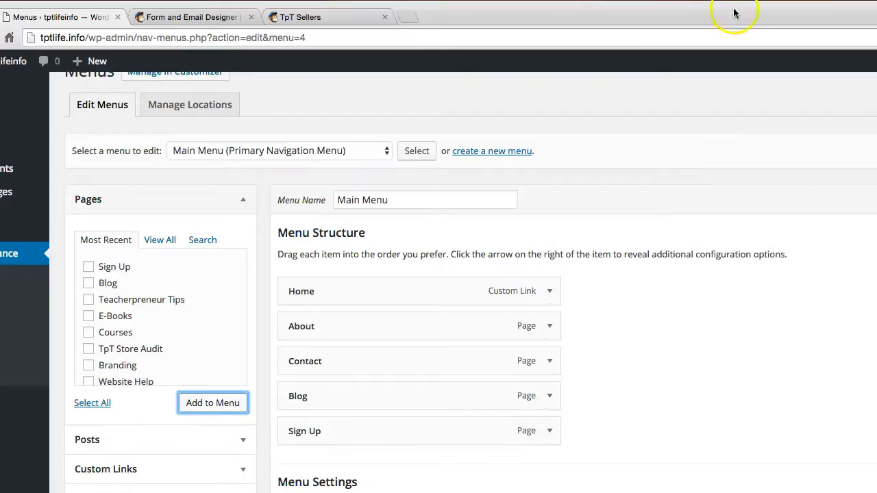
{"action": "left_click", "coordinate": [738, 200]}
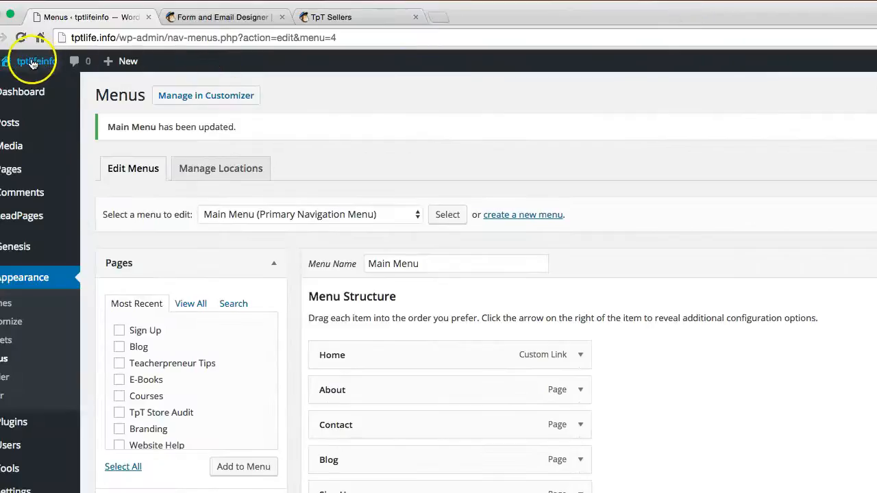
Step: Visit the live site to check the Sign Up item in its navigation menu
{"action": "mouse_move", "coordinate": [33, 64]}
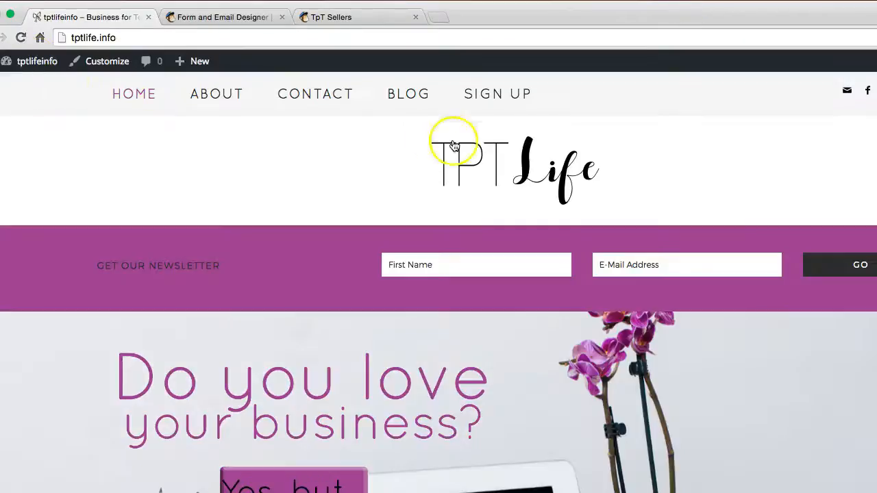
Step: Follow the Sign Up item in the live site's navigation menu and check the signup form it opens
{"action": "left_click", "coordinate": [501, 95]}
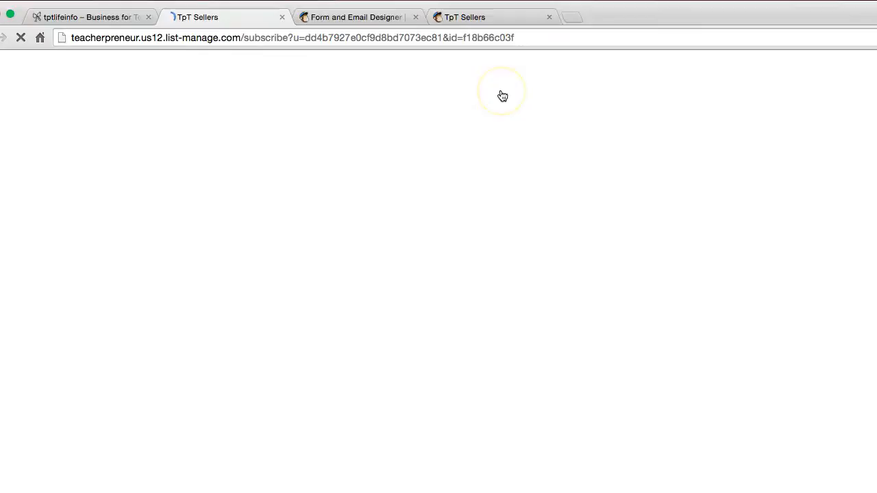
{"action": "scroll", "coordinate": [664, 217], "scroll_direction": "down", "scroll_amount": 2}
{"action": "scroll", "coordinate": [664, 216], "scroll_direction": "up", "scroll_amount": 2}
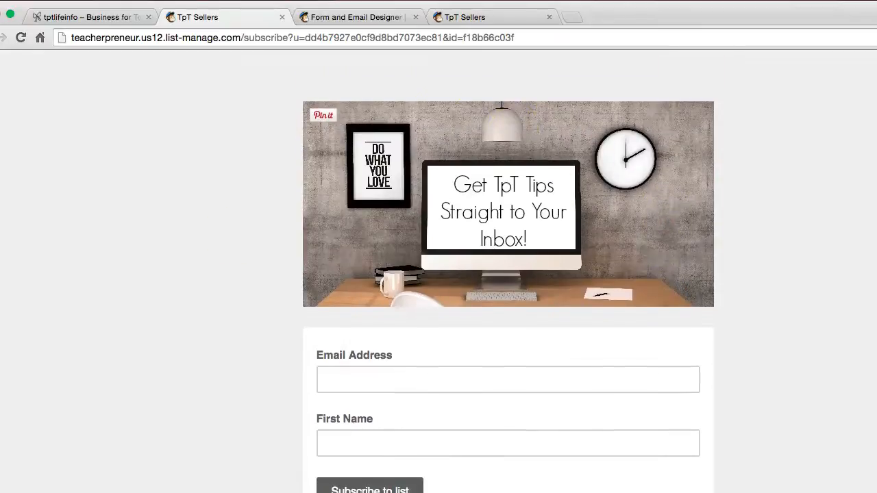
Step: Switch to the MailChimp form designer and load the opt-in confirmation email for the TpT Sellers list
{"action": "left_click", "coordinate": [456, 22]}
{"action": "left_click", "coordinate": [382, 20]}
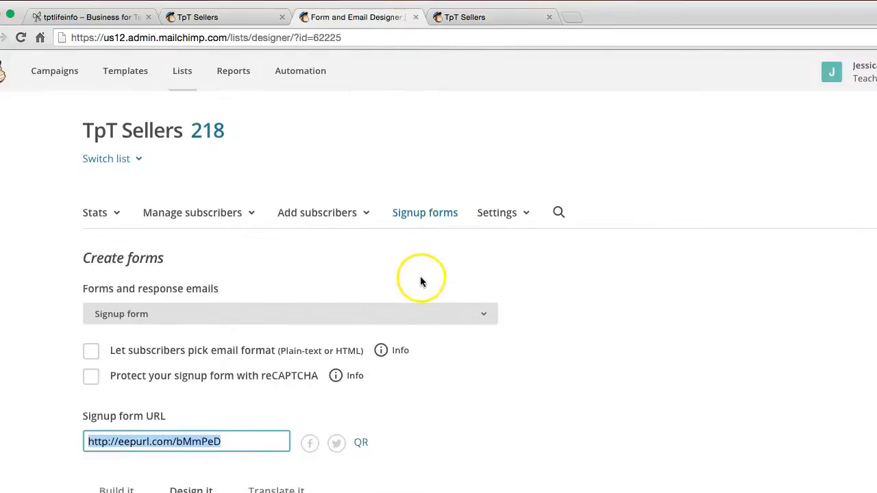
{"action": "scroll", "coordinate": [416, 274], "scroll_direction": "down", "scroll_amount": 2}
{"action": "left_click", "coordinate": [436, 157]}
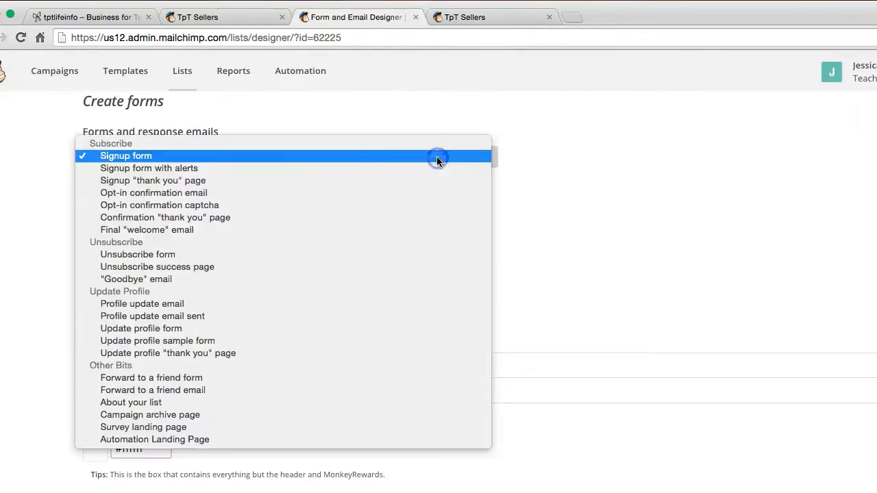
{"action": "left_click", "coordinate": [318, 194]}
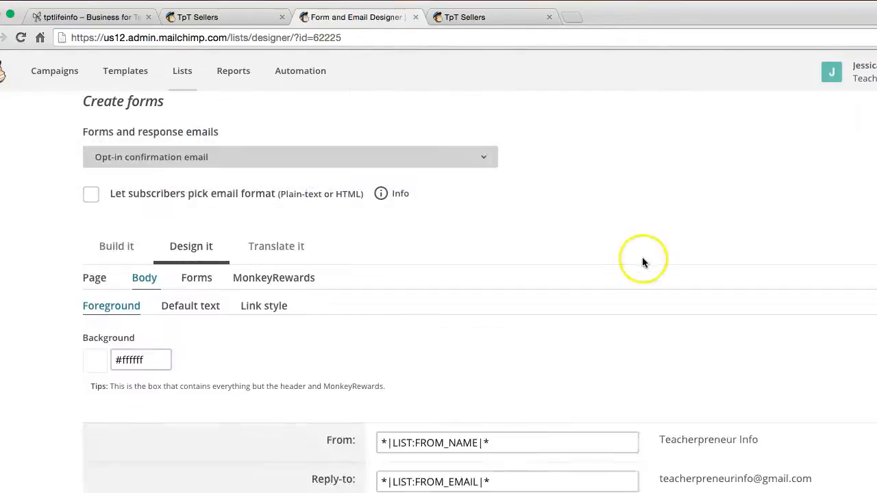
Step: Look over the confirmation email's header image, message and its From, Reply-to and Subject fields
{"action": "scroll", "coordinate": [642, 260], "scroll_direction": "down", "scroll_amount": 2}
{"action": "scroll", "coordinate": [641, 262], "scroll_direction": "down", "scroll_amount": 10}
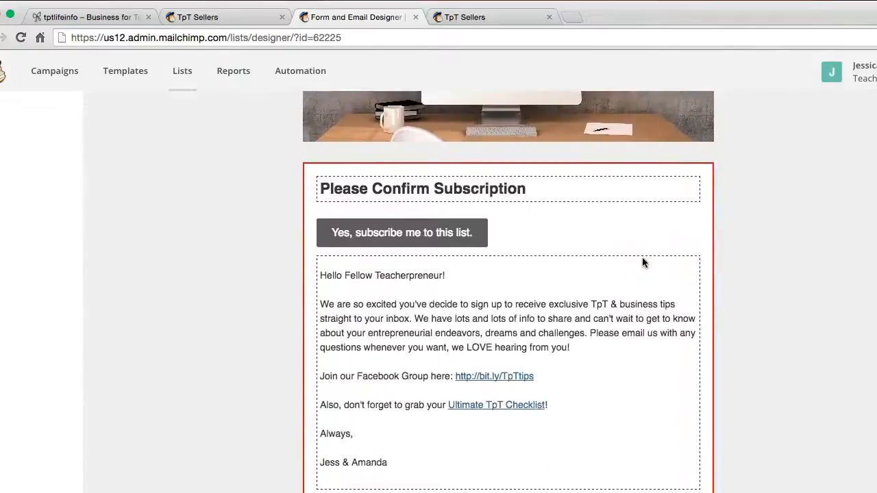
{"action": "scroll", "coordinate": [642, 261], "scroll_direction": "up", "scroll_amount": 2}
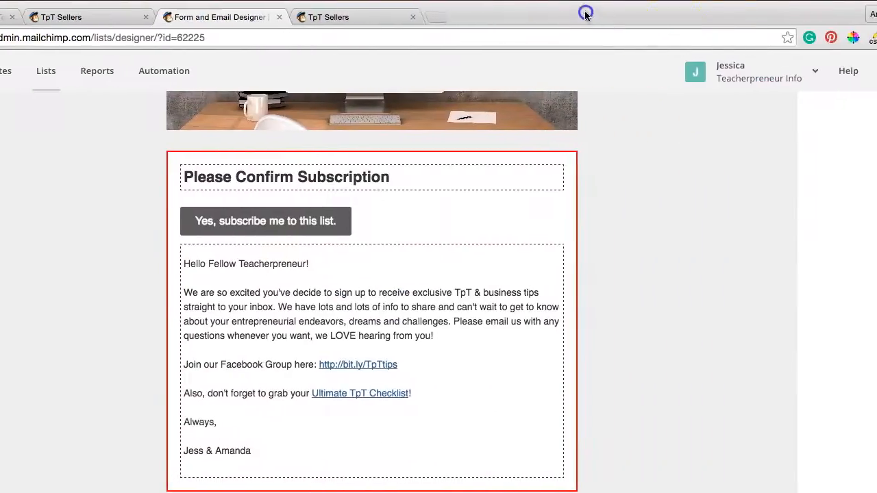
{"action": "scroll", "coordinate": [590, 231], "scroll_direction": "up", "scroll_amount": 8}
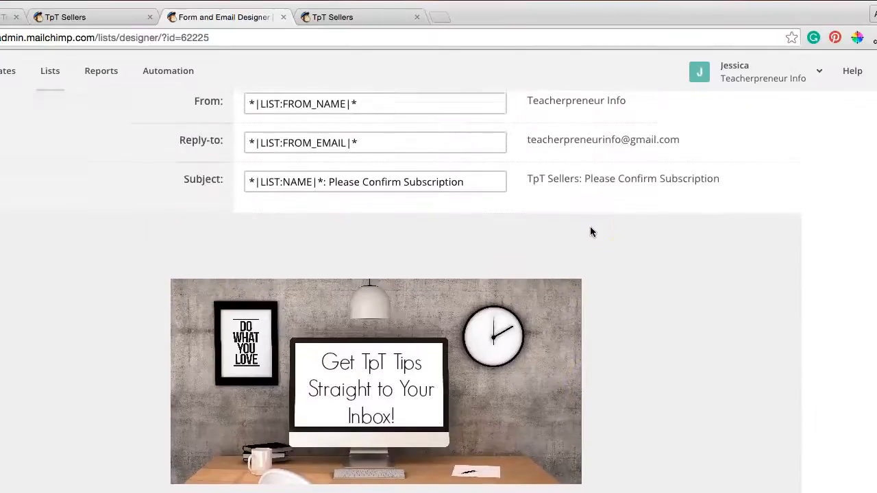
{"action": "scroll", "coordinate": [591, 231], "scroll_direction": "down", "scroll_amount": 1}
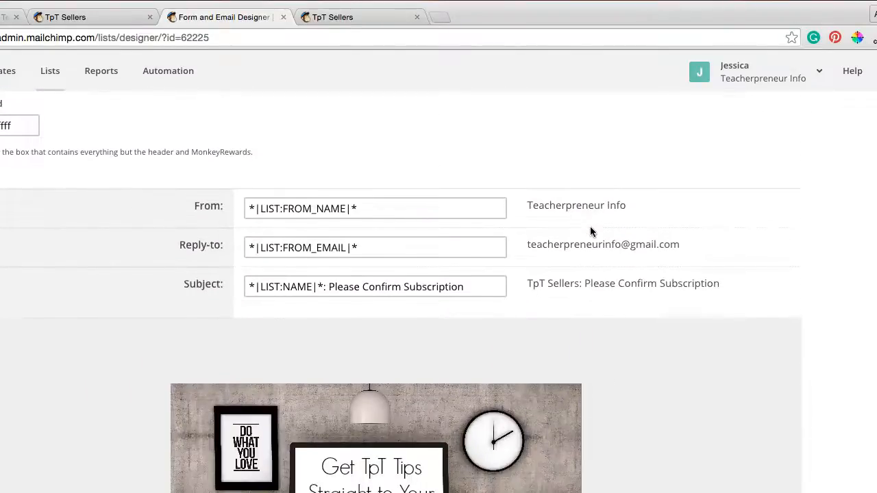
{"action": "scroll", "coordinate": [591, 232], "scroll_direction": "down", "scroll_amount": 1}
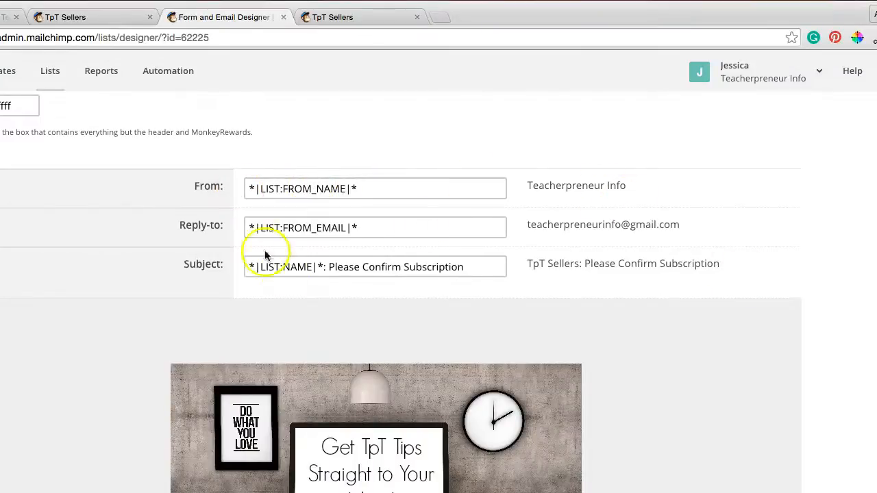
{"action": "scroll", "coordinate": [635, 292], "scroll_direction": "up", "scroll_amount": 1}
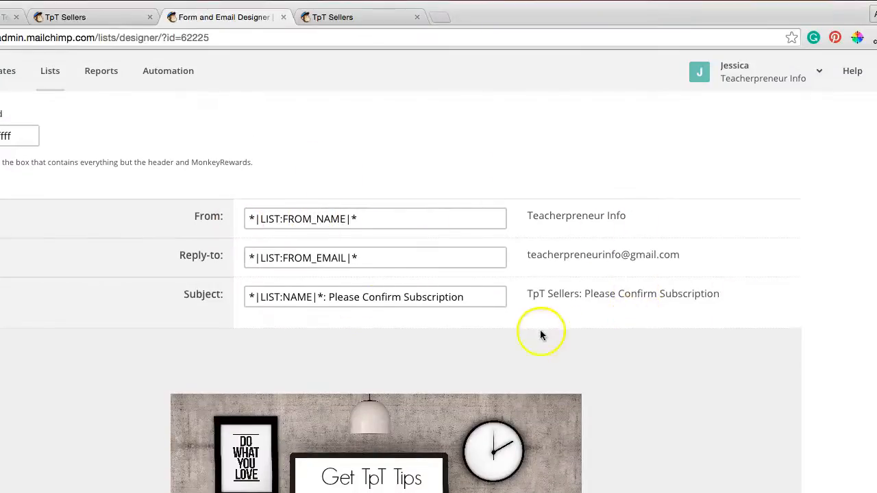
{"action": "scroll", "coordinate": [341, 224], "scroll_direction": "down", "scroll_amount": 1}
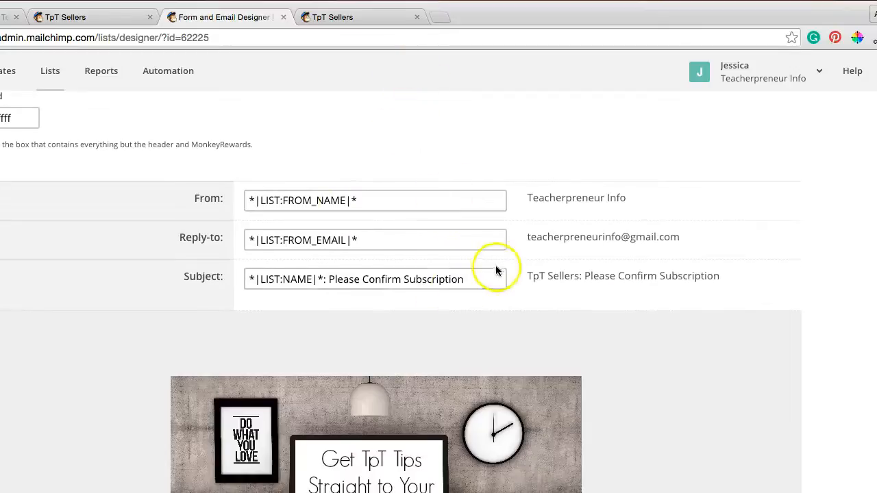
Step: Highlight "Please Confirm Subscription" in the confirmation email's subject and review the message content below it
{"action": "left_click_drag", "start_coordinate": [330, 280], "coordinate": [473, 281]}
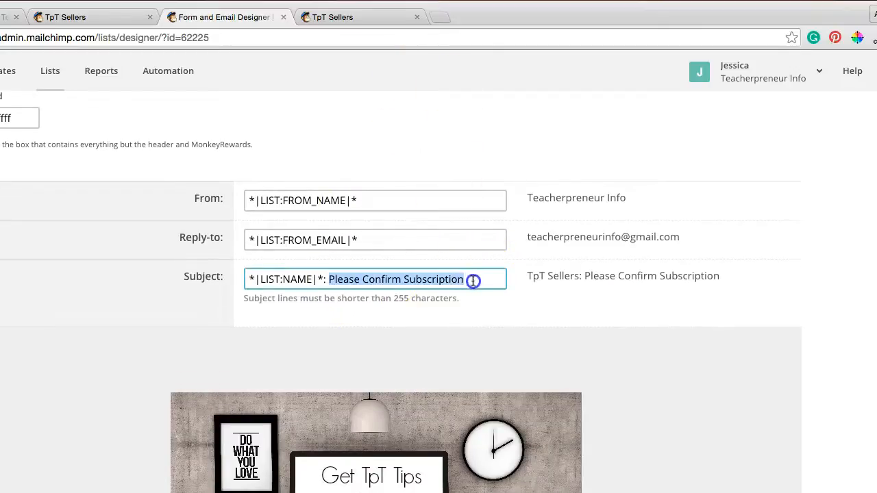
{"action": "left_click", "coordinate": [553, 322]}
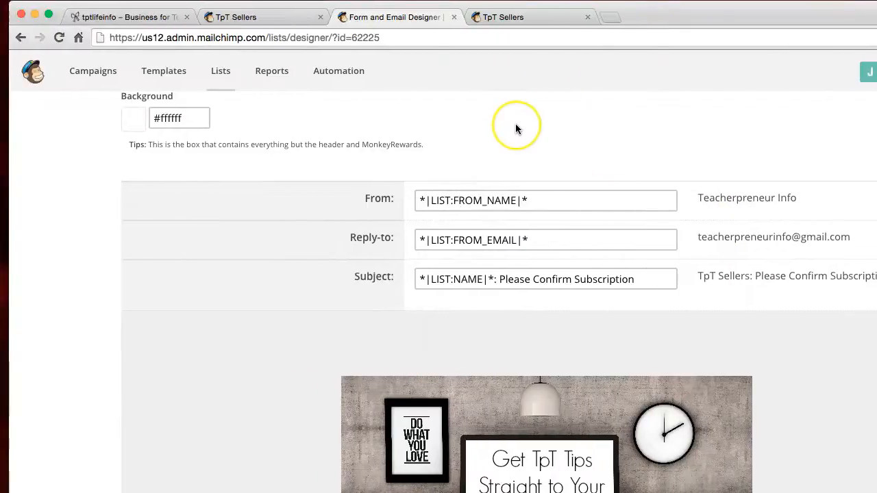
{"action": "scroll", "coordinate": [515, 128], "scroll_direction": "down", "scroll_amount": 8}
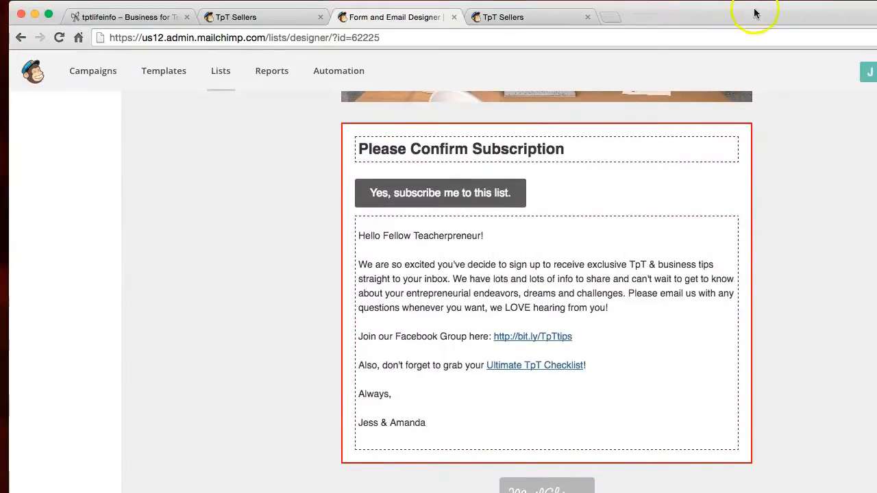
{"action": "scroll", "coordinate": [852, 157], "scroll_direction": "up", "scroll_amount": 5}
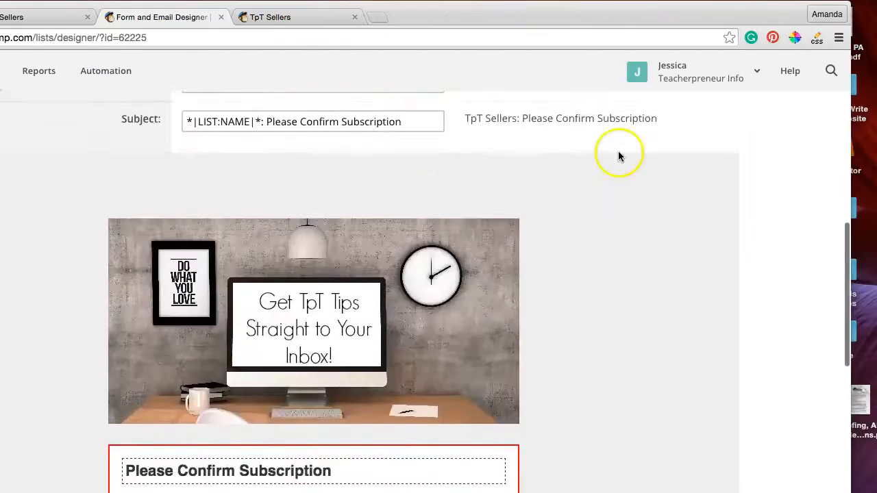
{"action": "scroll", "coordinate": [270, 238], "scroll_direction": "up", "scroll_amount": 3}
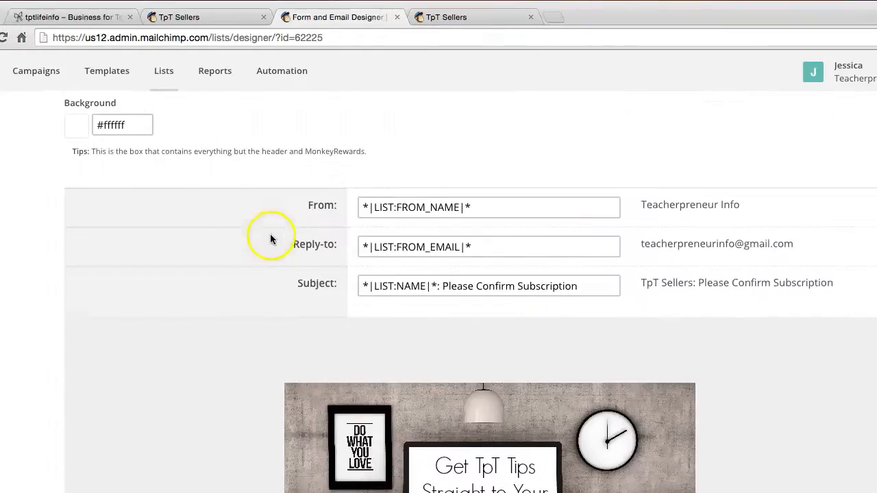
Step: Show the confirmation email's Build it view and examine its heading, subscribe button and message text
{"action": "scroll", "coordinate": [229, 236], "scroll_direction": "up", "scroll_amount": 3}
{"action": "left_click", "coordinate": [88, 265]}
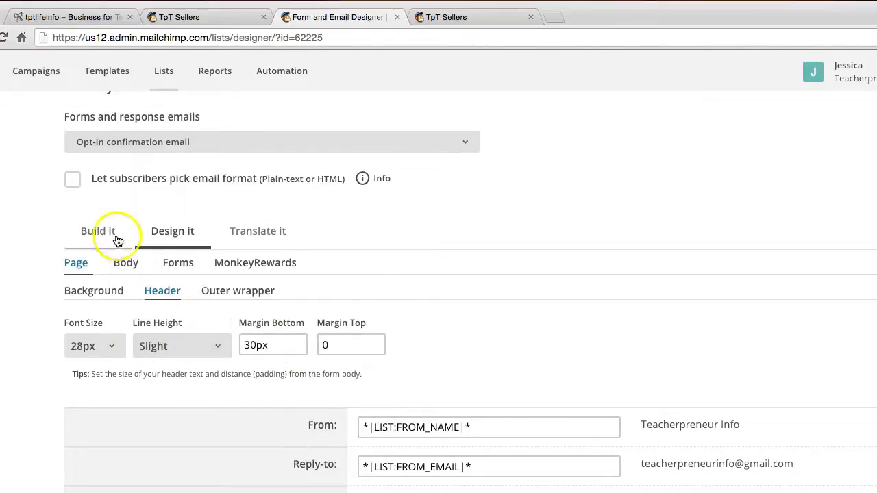
{"action": "left_click", "coordinate": [91, 232]}
{"action": "scroll", "coordinate": [590, 322], "scroll_direction": "down", "scroll_amount": 10}
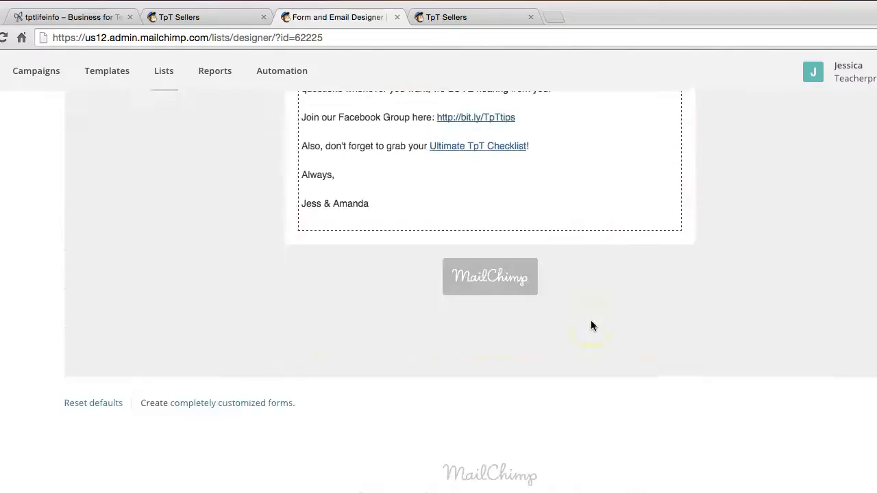
{"action": "left_click_drag", "start_coordinate": [740, 12], "coordinate": [534, 13]}
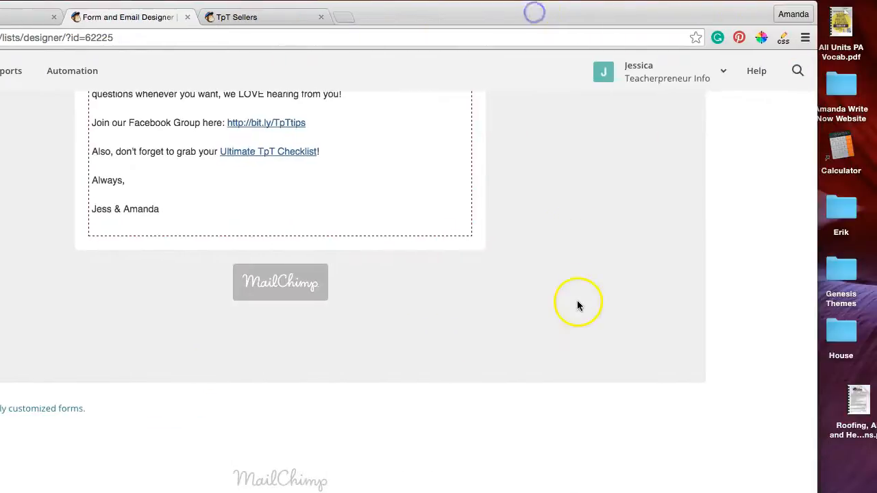
{"action": "scroll", "coordinate": [577, 305], "scroll_direction": "up", "scroll_amount": 5}
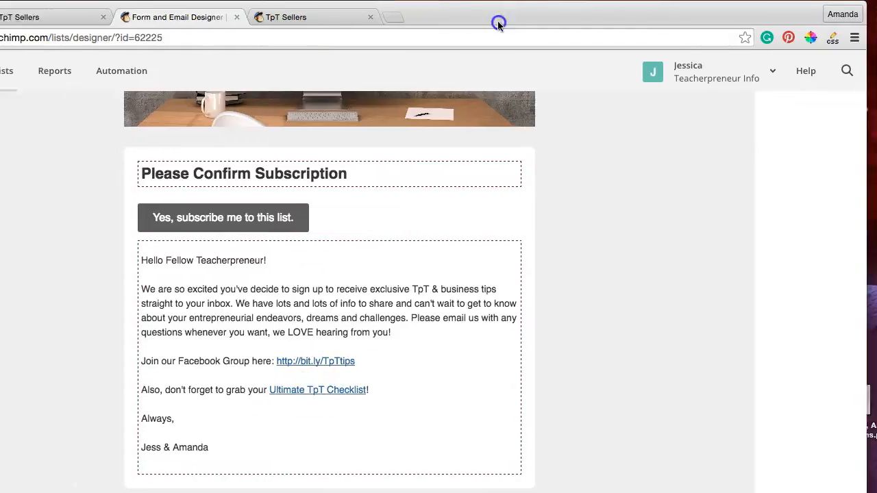
{"action": "scroll", "coordinate": [163, 295], "scroll_direction": "up", "scroll_amount": 10}
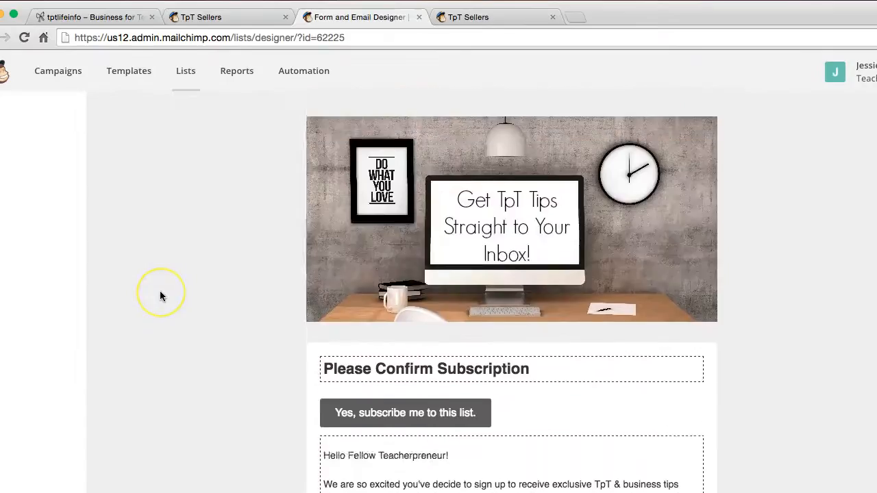
{"action": "scroll", "coordinate": [160, 295], "scroll_direction": "down", "scroll_amount": 3}
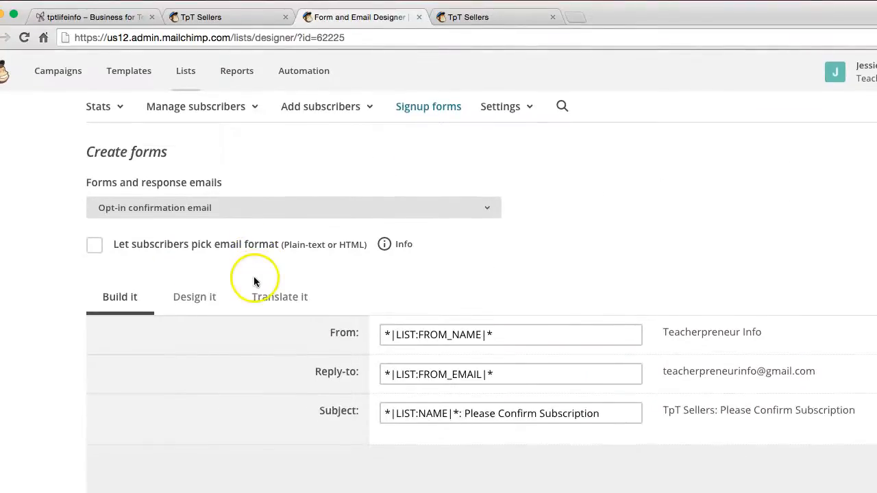
Step: Examine the confirmation email's design settings for the body, form buttons and hovered buttons
{"action": "left_click", "coordinate": [191, 296]}
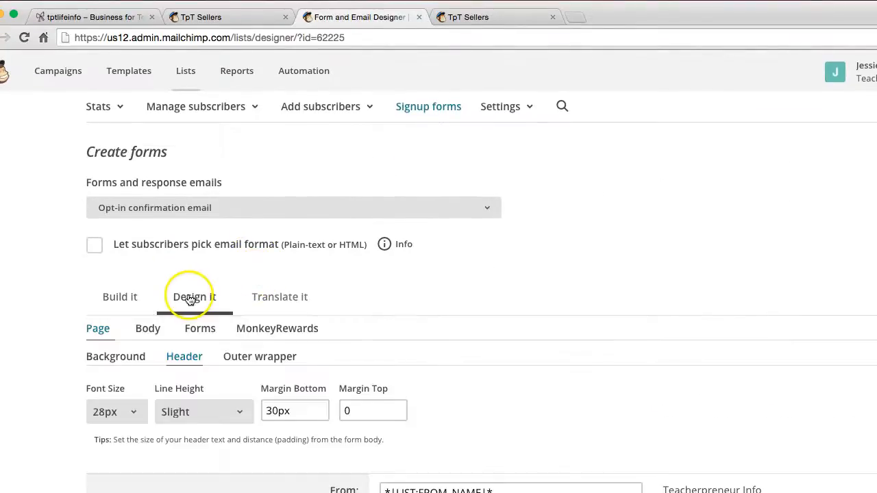
{"action": "left_click", "coordinate": [151, 330]}
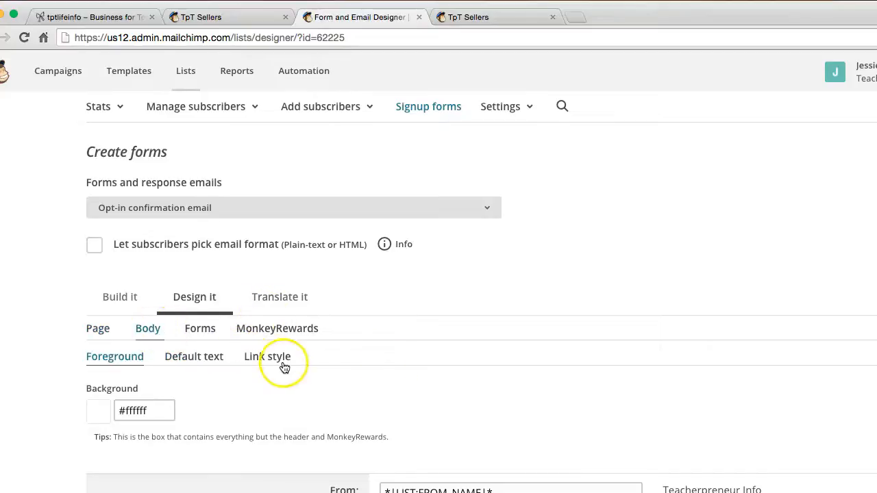
{"action": "left_click", "coordinate": [191, 330]}
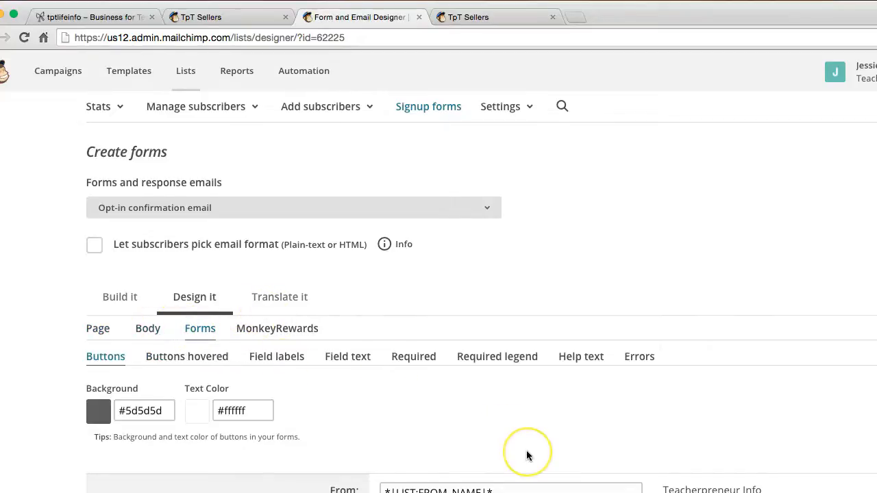
{"action": "scroll", "coordinate": [528, 454], "scroll_direction": "down", "scroll_amount": 1}
{"action": "left_click", "coordinate": [210, 302]}
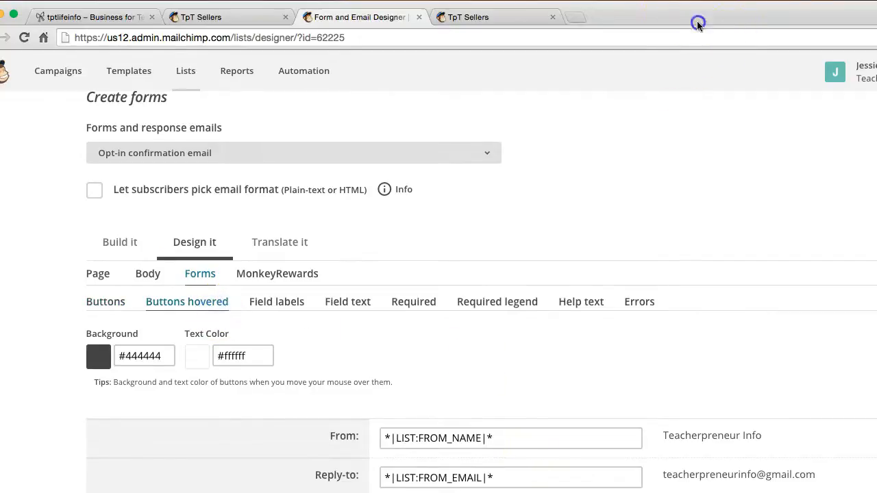
Step: Open the confirmation email's message text in the content editor and close the editor without changing anything
{"action": "scroll", "coordinate": [674, 260], "scroll_direction": "down", "scroll_amount": 10}
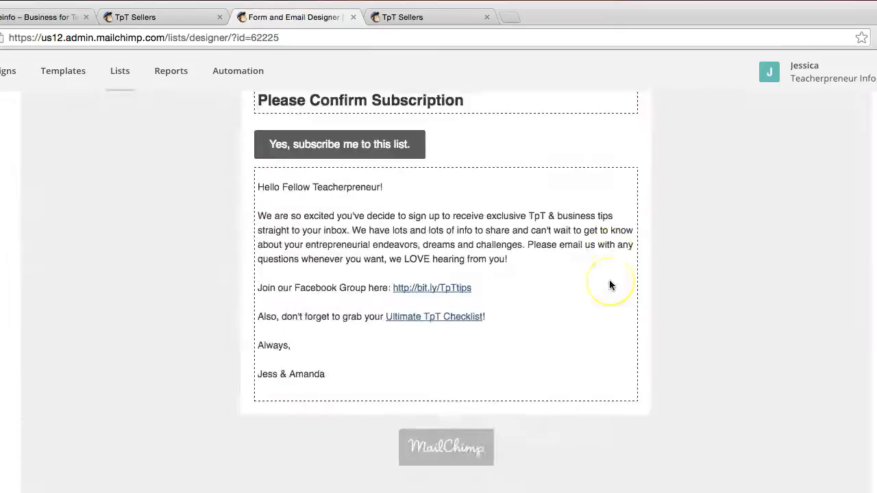
{"action": "left_click", "coordinate": [609, 274]}
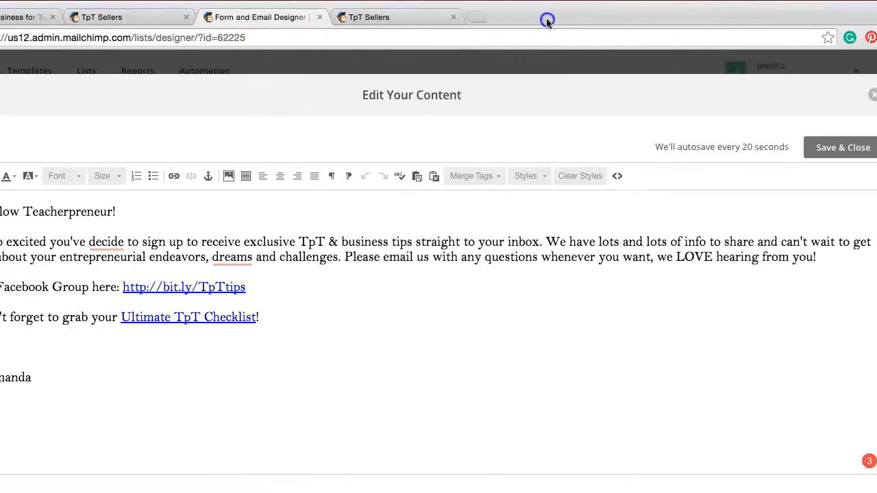
{"action": "left_click", "coordinate": [779, 97]}
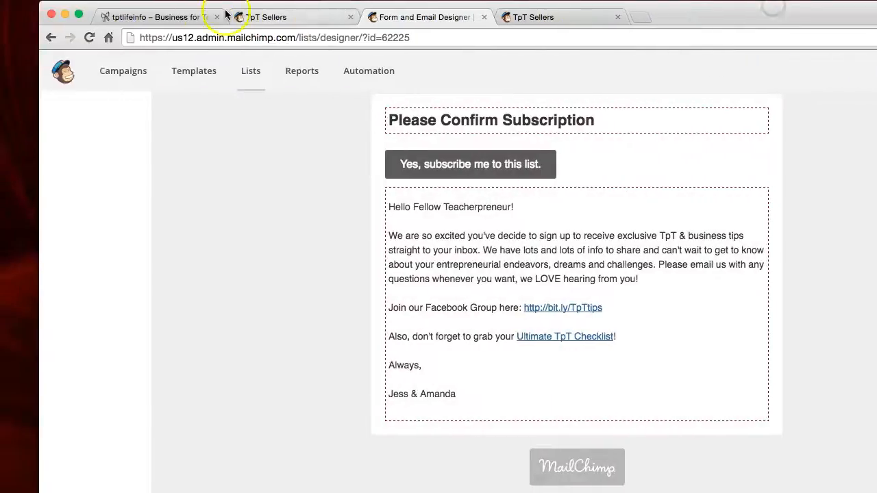
Step: Return to the tptlife.info site and open the Widgets page in its WordPress dashboard
{"action": "left_click", "coordinate": [202, 17]}
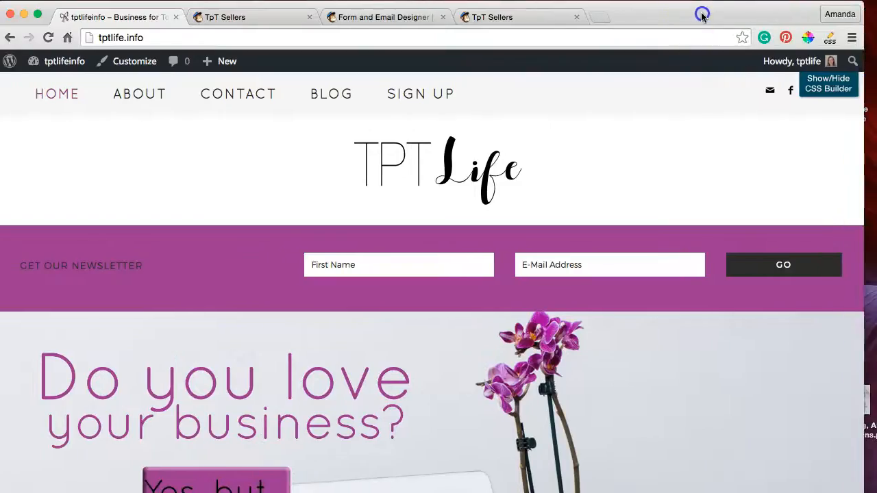
{"action": "scroll", "coordinate": [699, 223], "scroll_direction": "down", "scroll_amount": 15}
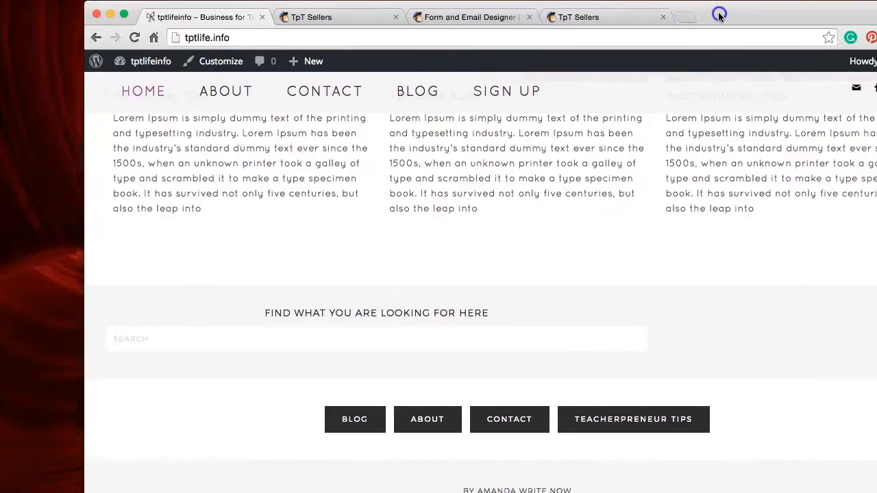
{"action": "mouse_move", "coordinate": [78, 61]}
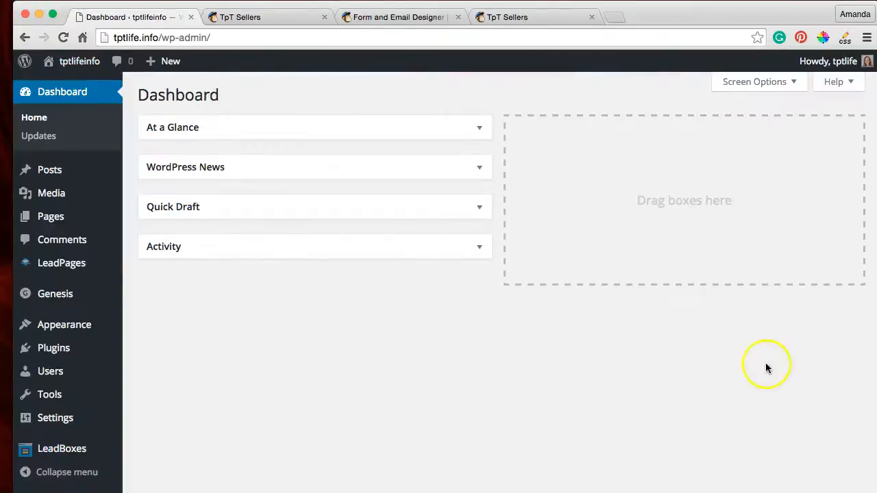
{"action": "mouse_move", "coordinate": [52, 298]}
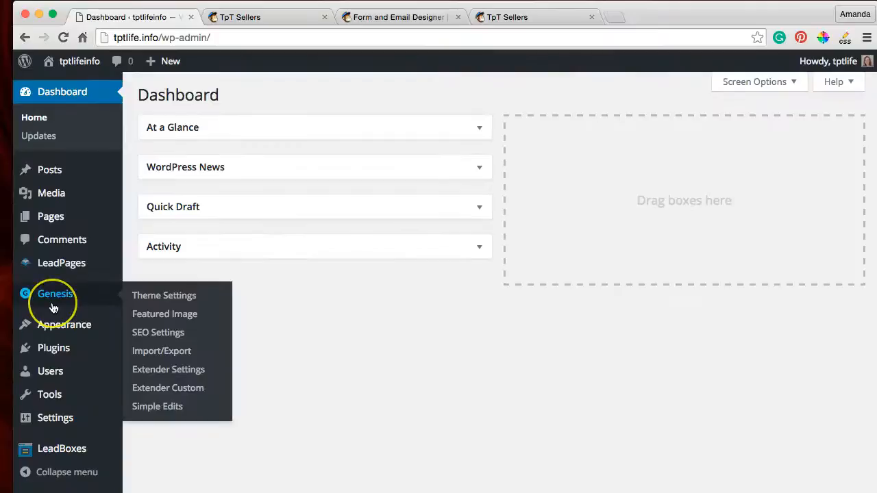
{"action": "left_click", "coordinate": [62, 330]}
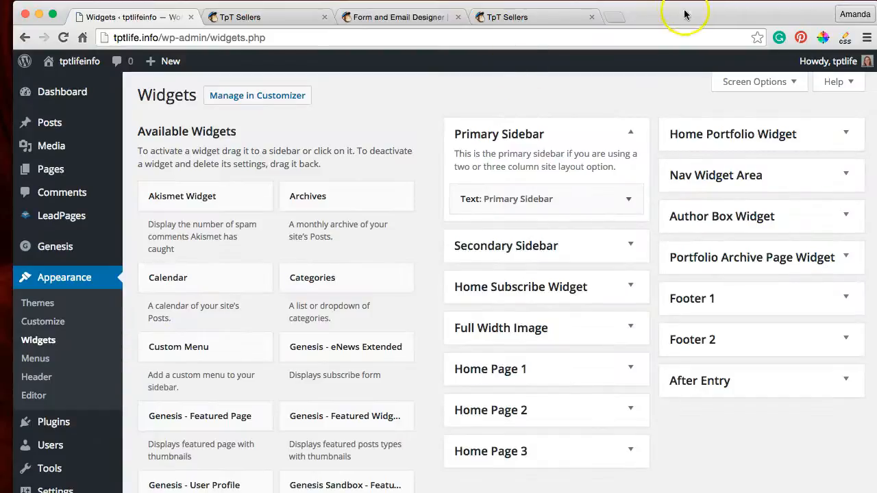
Step: Add the Genesis - eNews Extended widget below the Search widget in the Footer 1 area and look through its settings
{"action": "left_click_drag", "start_coordinate": [684, 14], "coordinate": [648, 14]}
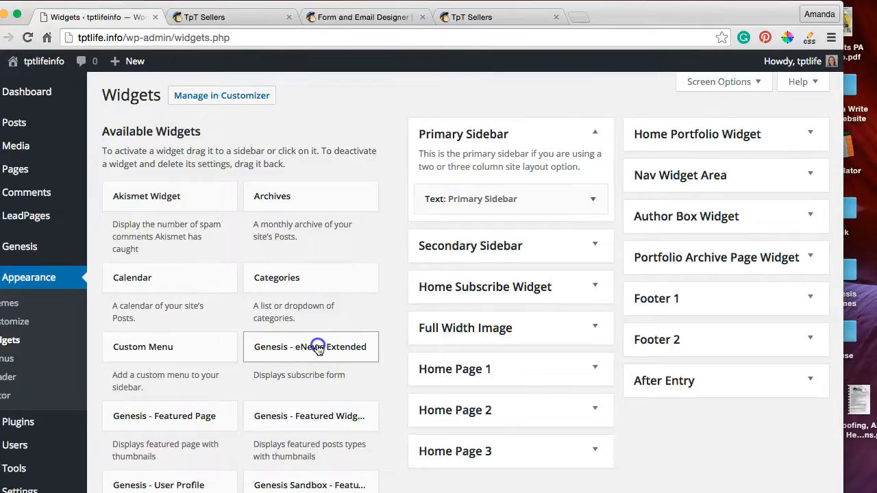
{"action": "left_click_drag", "start_coordinate": [321, 346], "coordinate": [727, 388]}
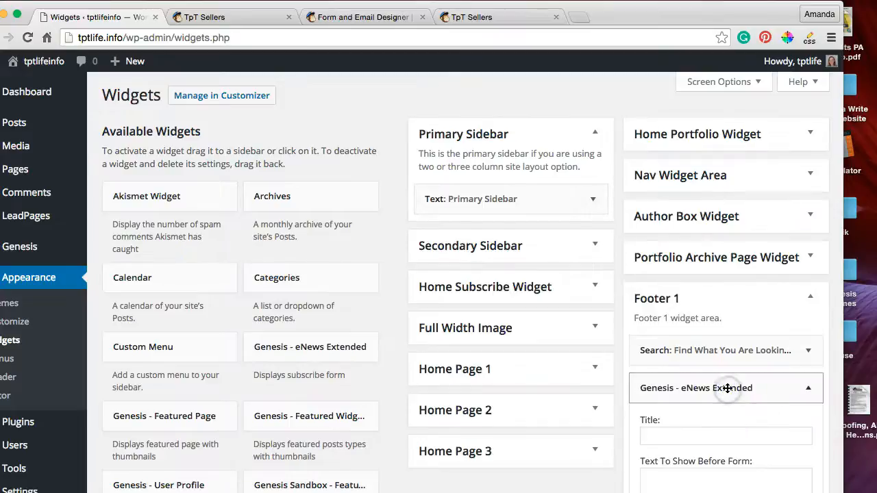
{"action": "scroll", "coordinate": [728, 387], "scroll_direction": "down", "scroll_amount": 10}
{"action": "scroll", "coordinate": [728, 387], "scroll_direction": "down", "scroll_amount": 8}
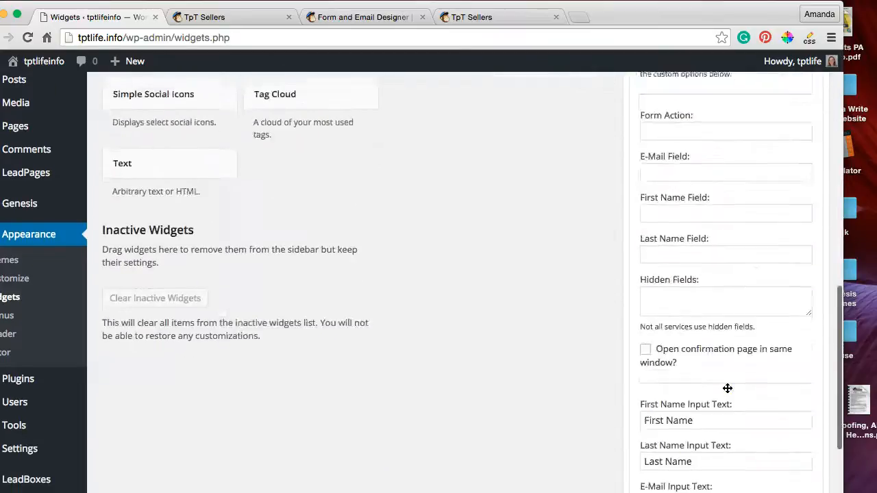
{"action": "scroll", "coordinate": [727, 388], "scroll_direction": "up", "scroll_amount": 10}
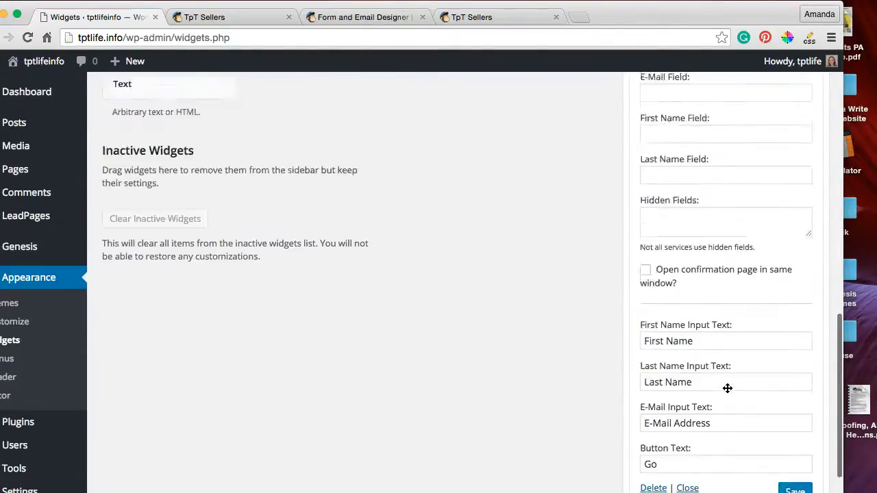
{"action": "scroll", "coordinate": [728, 389], "scroll_direction": "up", "scroll_amount": 2}
{"action": "scroll", "coordinate": [727, 389], "scroll_direction": "down", "scroll_amount": 1}
{"action": "scroll", "coordinate": [727, 388], "scroll_direction": "up", "scroll_amount": 1}
{"action": "scroll", "coordinate": [727, 388], "scroll_direction": "down", "scroll_amount": 1}
Step: Set the eNews widget's title to "Sign Up To Receive Free TpT Advice" and the text before the form to "Yay"
{"action": "left_click", "coordinate": [694, 264]}
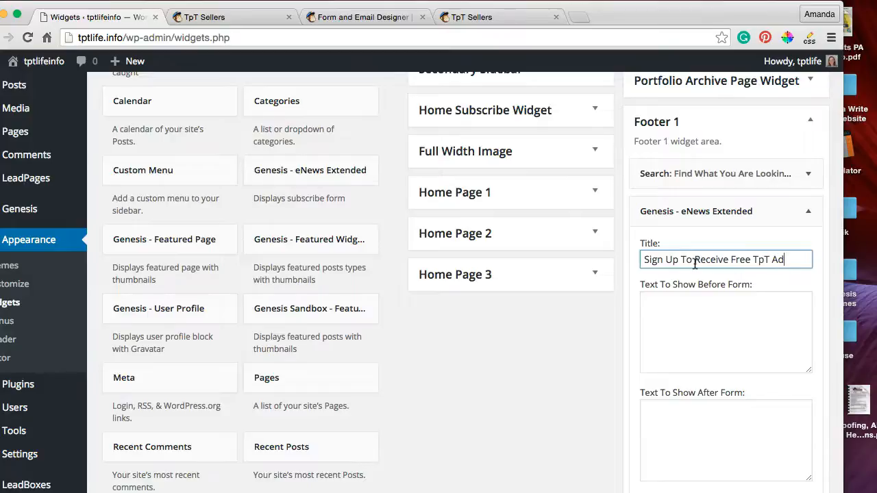
{"action": "left_click", "coordinate": [681, 314]}
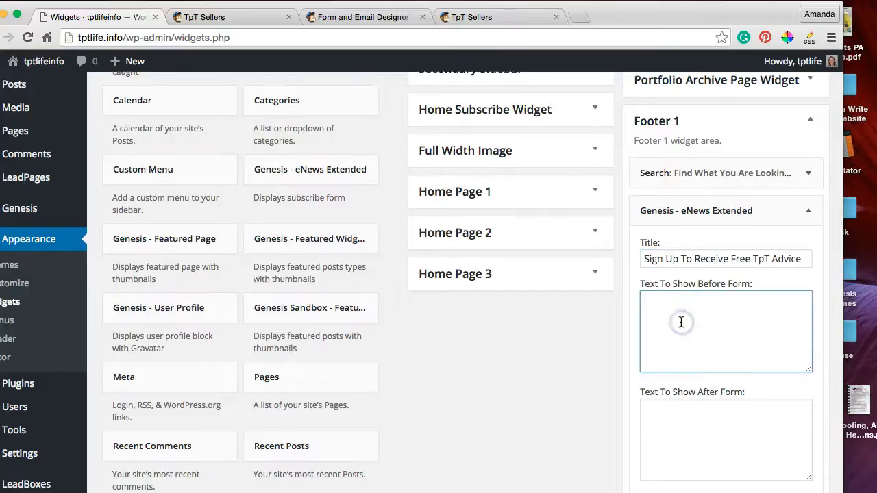
{"action": "scroll", "coordinate": [681, 315], "scroll_direction": "down", "scroll_amount": 2}
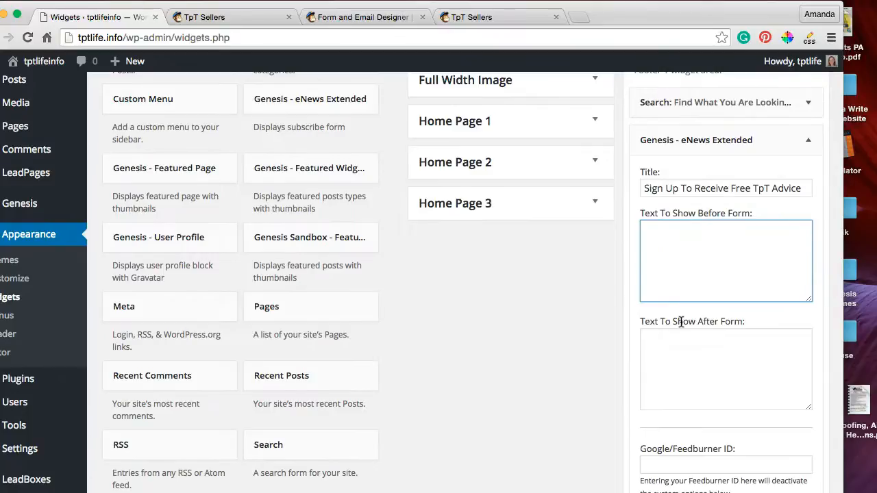
{"action": "scroll", "coordinate": [682, 322], "scroll_direction": "down", "scroll_amount": 10}
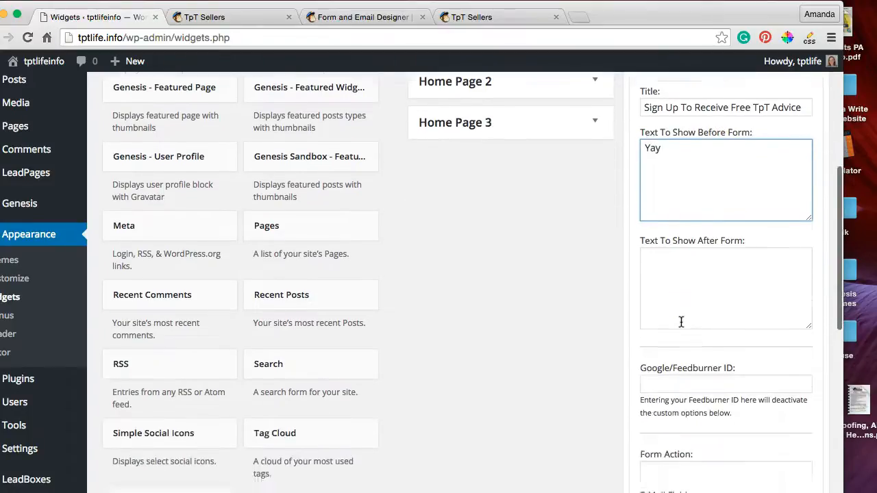
Step: Clear the Last Name Input Text of the eNews widget in Footer 1
{"action": "left_click", "coordinate": [680, 192]}
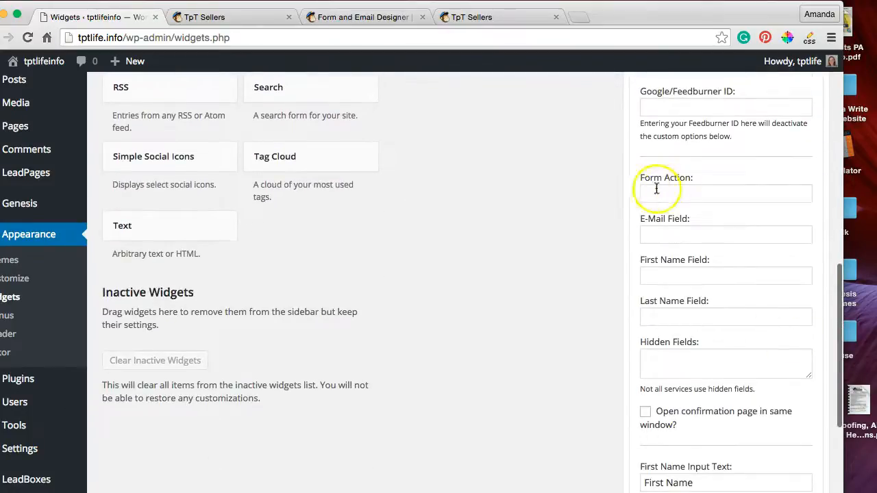
{"action": "scroll", "coordinate": [738, 243], "scroll_direction": "down", "scroll_amount": 5}
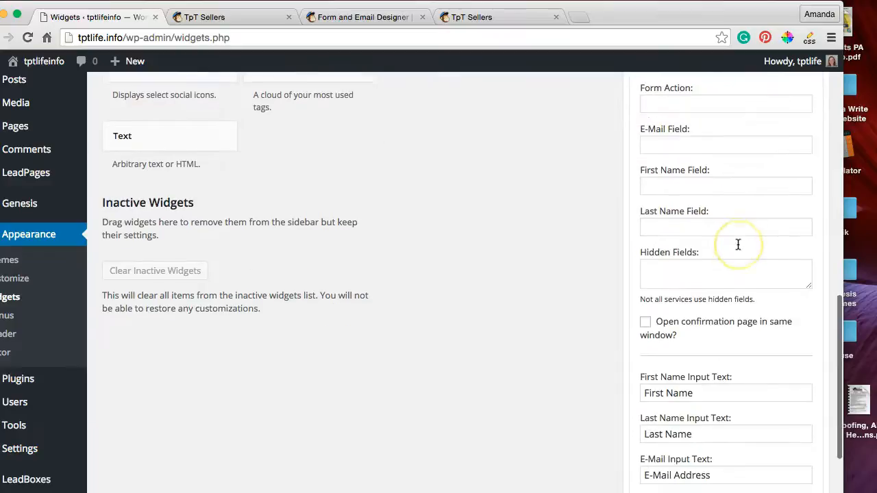
{"action": "scroll", "coordinate": [738, 245], "scroll_direction": "down", "scroll_amount": 2}
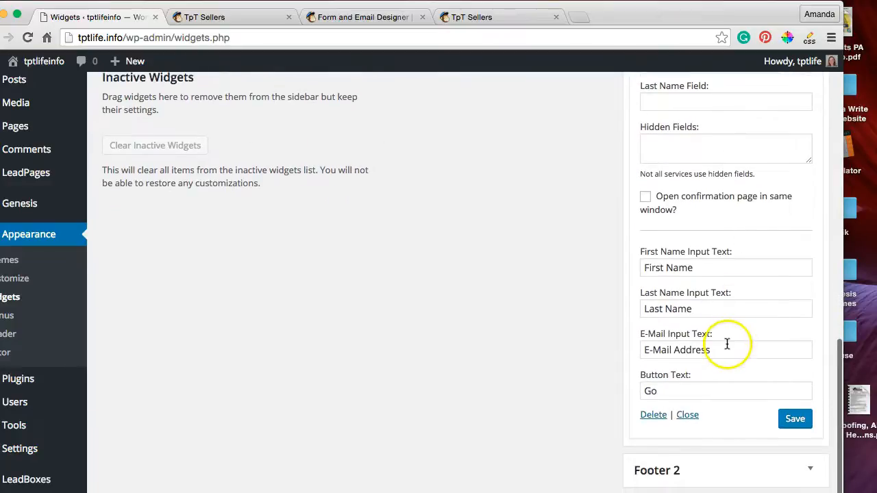
{"action": "left_click", "coordinate": [654, 308]}
{"action": "key", "text": "BackSpace"}
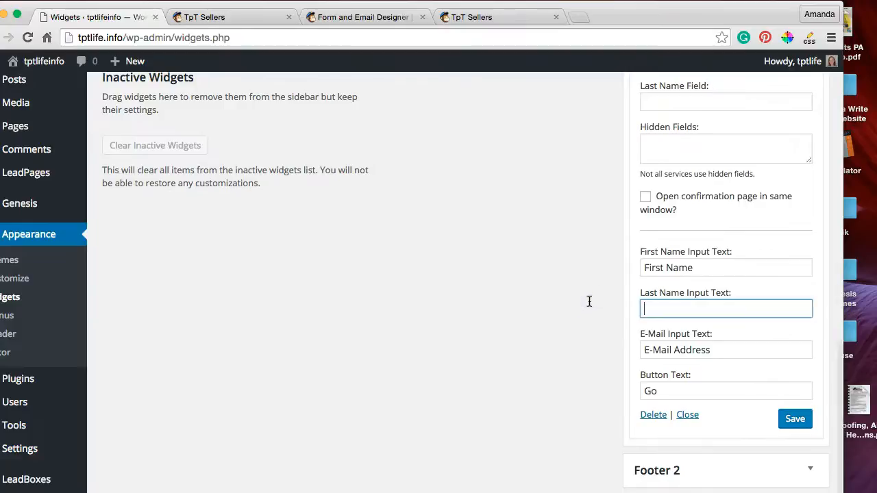
{"action": "scroll", "coordinate": [717, 338], "scroll_direction": "down", "scroll_amount": 2}
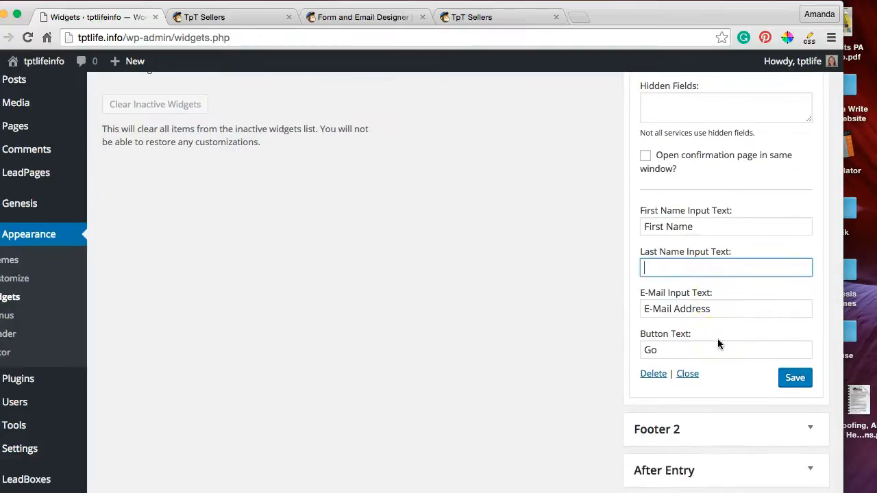
Step: Review the eNews widget's text boxes and its Form Action and E-Mail fields
{"action": "scroll", "coordinate": [717, 338], "scroll_direction": "up", "scroll_amount": 4}
{"action": "scroll", "coordinate": [718, 340], "scroll_direction": "up", "scroll_amount": 5}
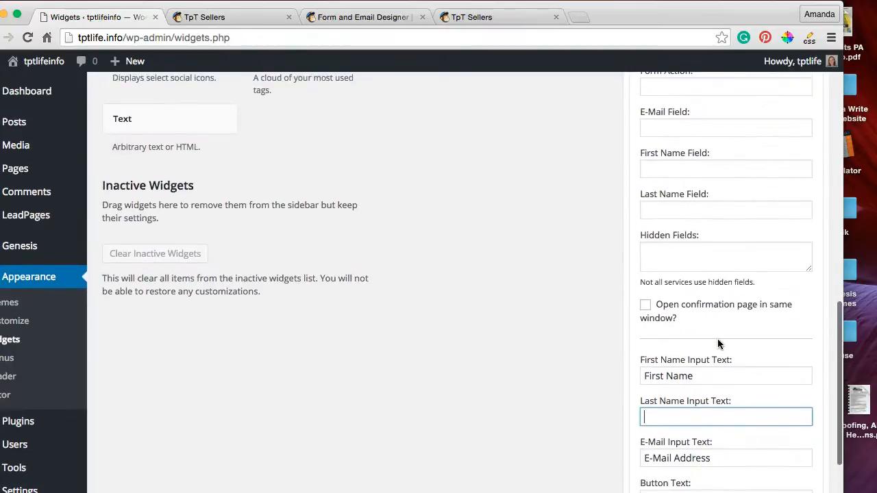
{"action": "scroll", "coordinate": [717, 338], "scroll_direction": "up", "scroll_amount": 10}
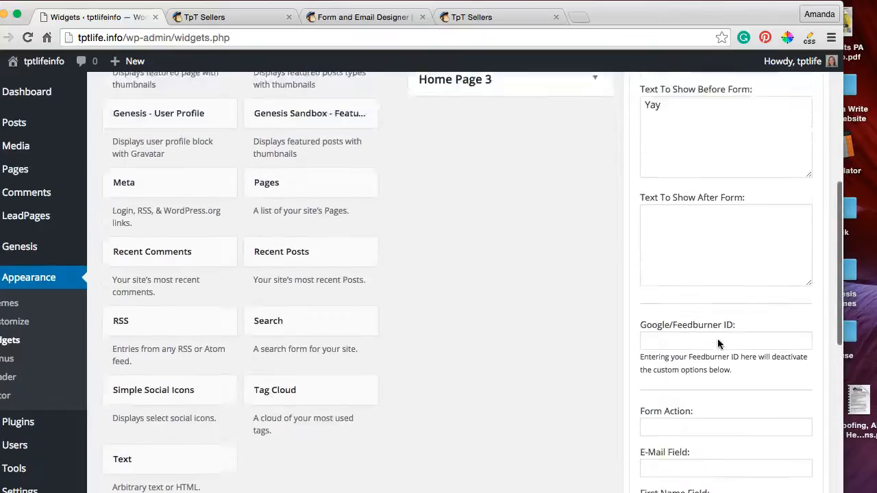
{"action": "scroll", "coordinate": [717, 338], "scroll_direction": "down", "scroll_amount": 8}
{"action": "scroll", "coordinate": [717, 339], "scroll_direction": "down", "scroll_amount": 1}
{"action": "left_click", "coordinate": [660, 310]}
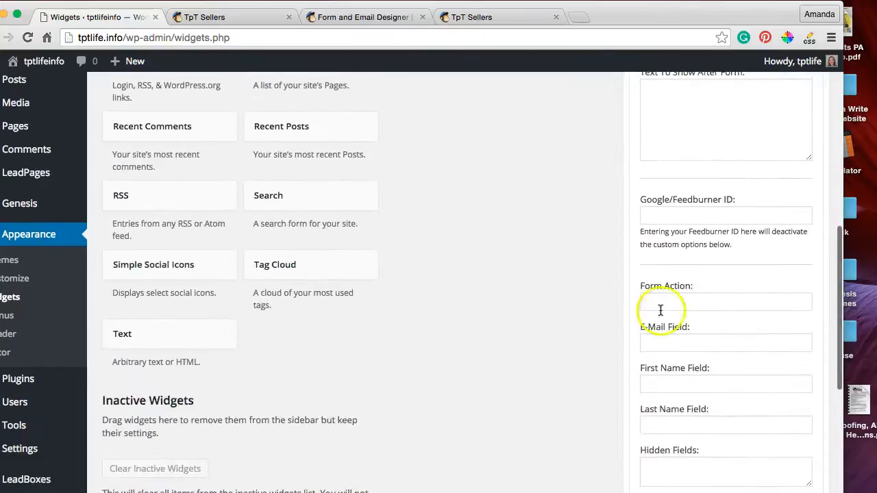
Step: Switch to MailChimp, close the hosted TpT Sellers form page, and open the list's Embedded forms page
{"action": "left_click", "coordinate": [371, 17]}
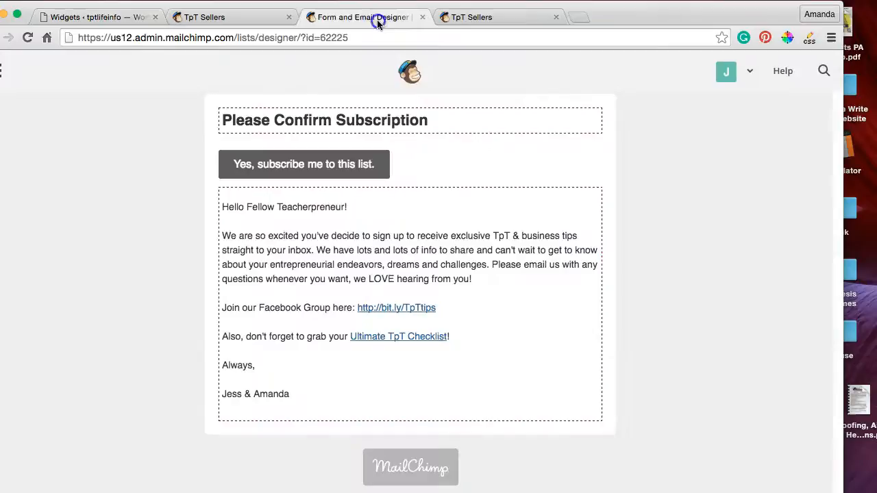
{"action": "left_click", "coordinate": [245, 20]}
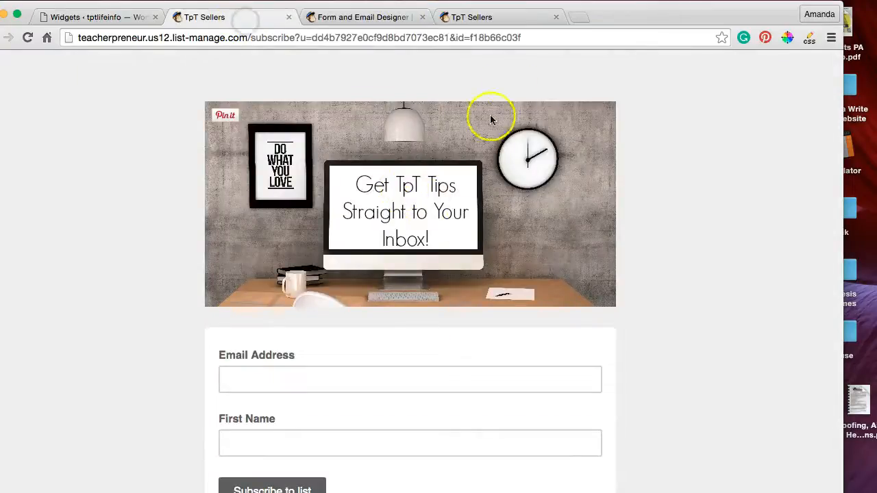
{"action": "left_click", "coordinate": [289, 17]}
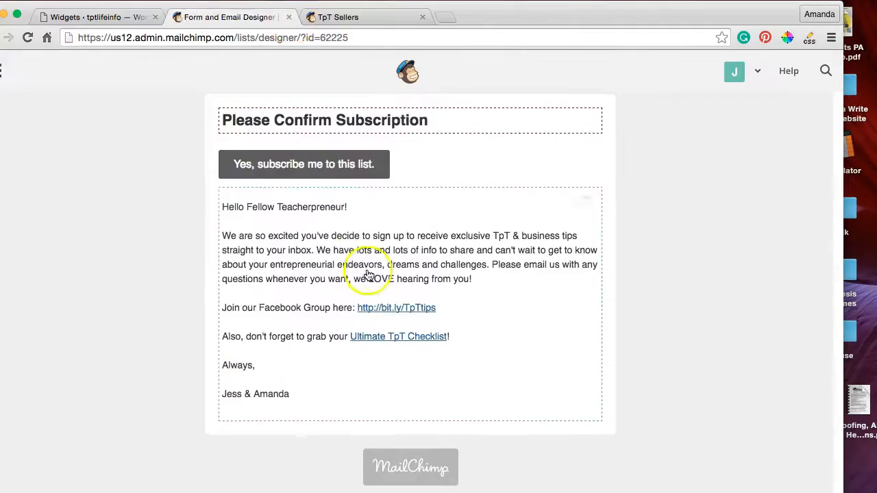
{"action": "scroll", "coordinate": [368, 274], "scroll_direction": "up", "scroll_amount": 10}
{"action": "left_click_drag", "start_coordinate": [535, 16], "coordinate": [653, 14]}
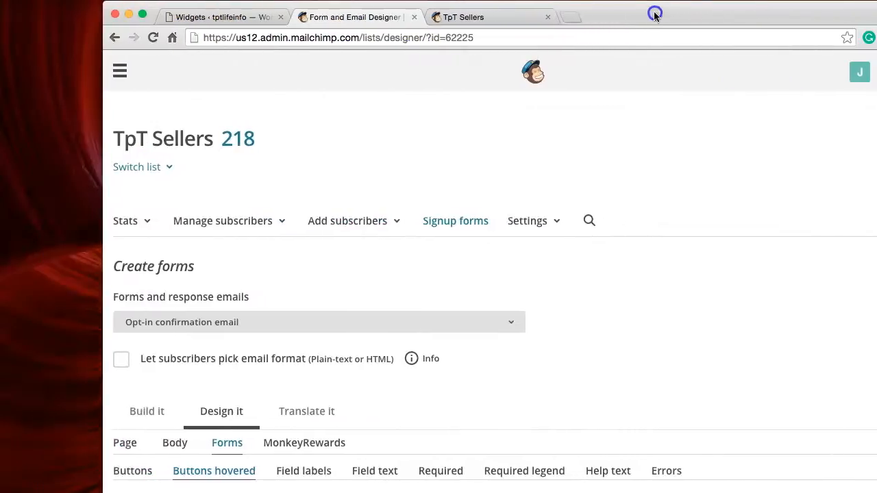
{"action": "left_click", "coordinate": [456, 222]}
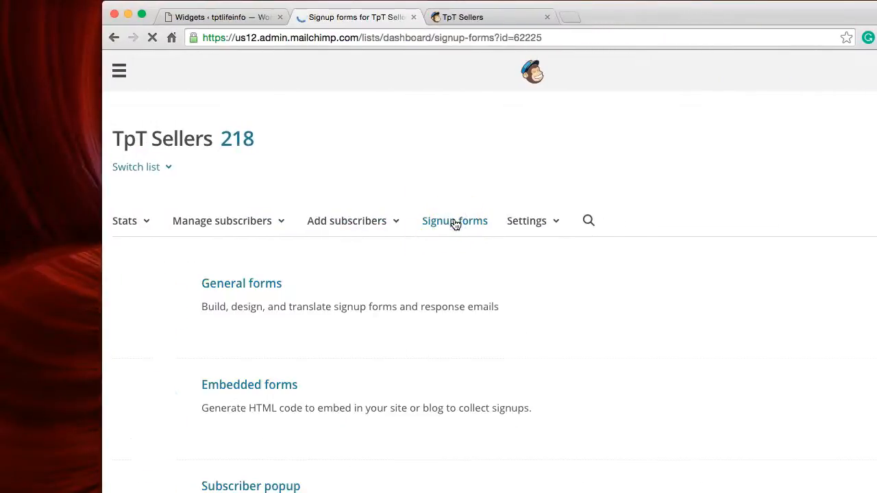
{"action": "left_click", "coordinate": [263, 392]}
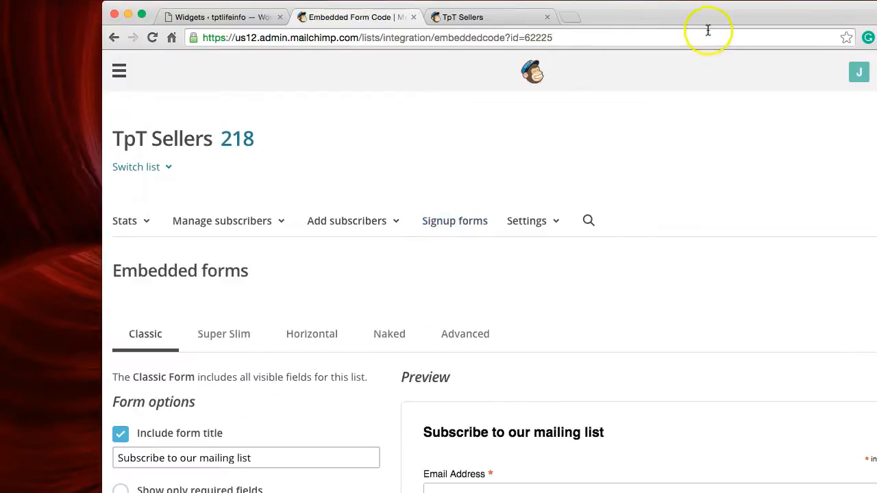
Step: Copy the complete Classic embedded form code and paste it into the eNews widget's Text To Show After Form on the WordPress Widgets page
{"action": "scroll", "coordinate": [644, 288], "scroll_direction": "down", "scroll_amount": 10}
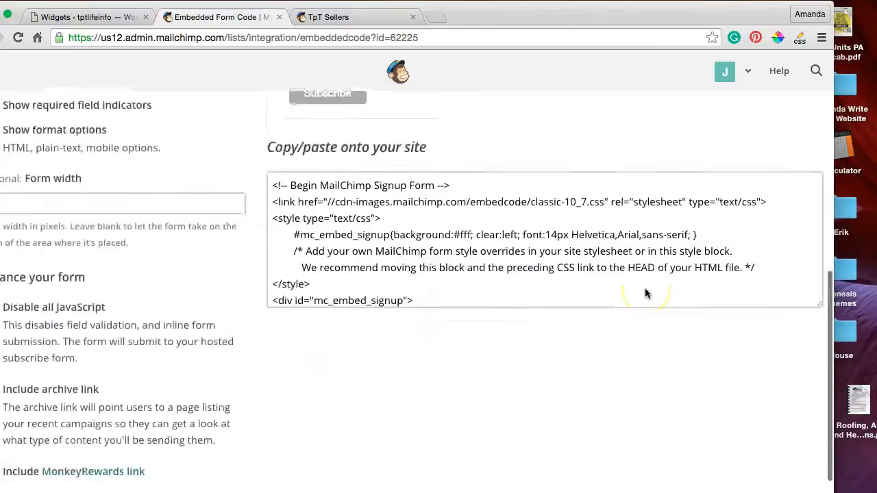
{"action": "scroll", "coordinate": [644, 288], "scroll_direction": "up", "scroll_amount": 1}
{"action": "scroll", "coordinate": [493, 248], "scroll_direction": "down", "scroll_amount": 1}
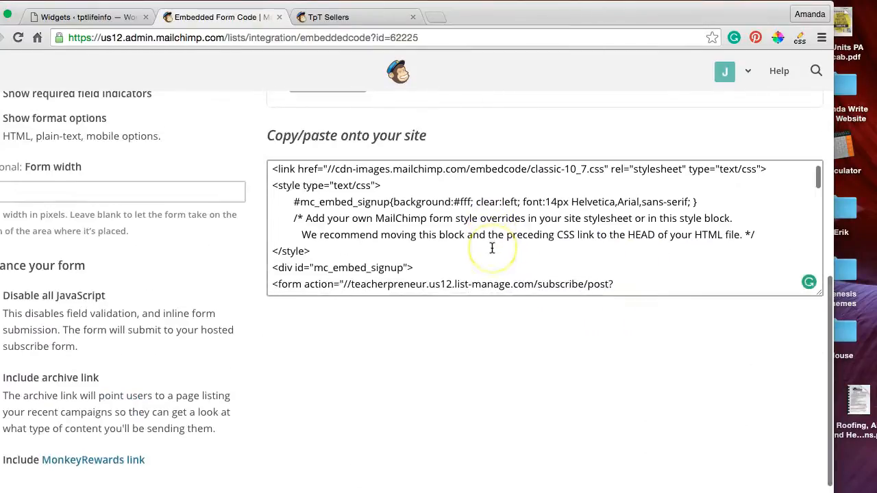
{"action": "scroll", "coordinate": [493, 249], "scroll_direction": "up", "scroll_amount": 3}
{"action": "left_click_drag", "start_coordinate": [272, 240], "coordinate": [495, 402]}
{"action": "right_click", "coordinate": [348, 294]}
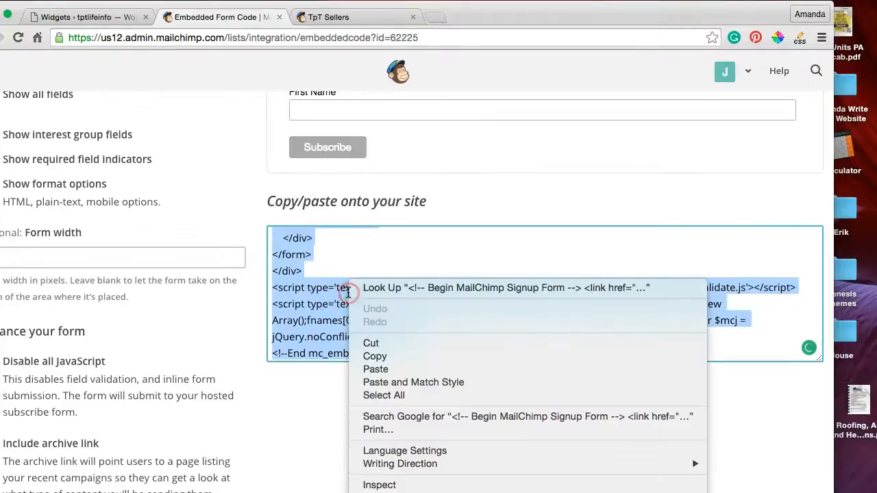
{"action": "left_click", "coordinate": [377, 356]}
{"action": "left_click", "coordinate": [96, 16]}
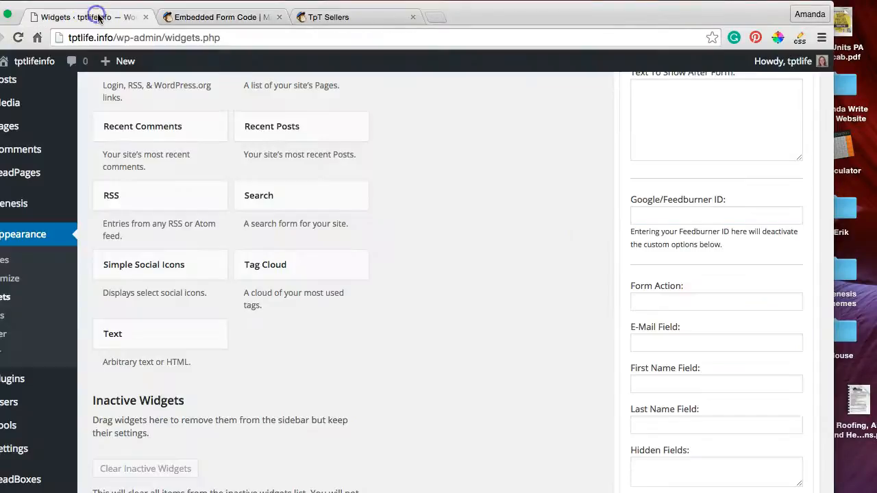
{"action": "left_click_drag", "start_coordinate": [723, 14], "coordinate": [605, 14]}
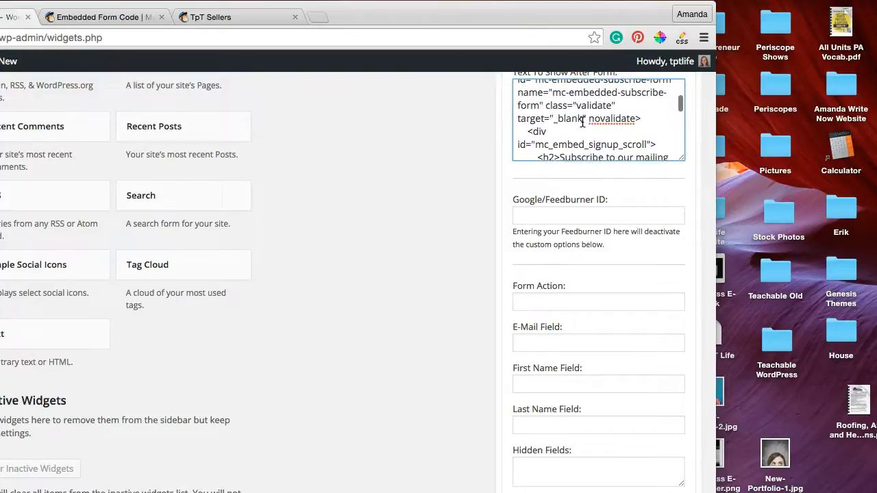
Step: Examine the pasted signup code in the Text To Show After Form box, including the form action, email and first name lines
{"action": "scroll", "coordinate": [582, 121], "scroll_direction": "up", "scroll_amount": 2}
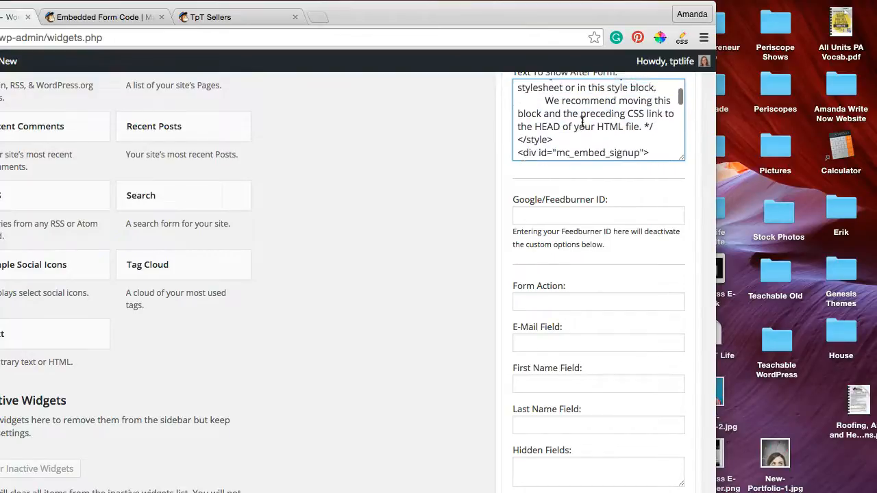
{"action": "scroll", "coordinate": [582, 121], "scroll_direction": "up", "scroll_amount": 2}
{"action": "scroll", "coordinate": [582, 121], "scroll_direction": "up", "scroll_amount": 2}
{"action": "scroll", "coordinate": [582, 122], "scroll_direction": "down", "scroll_amount": 3}
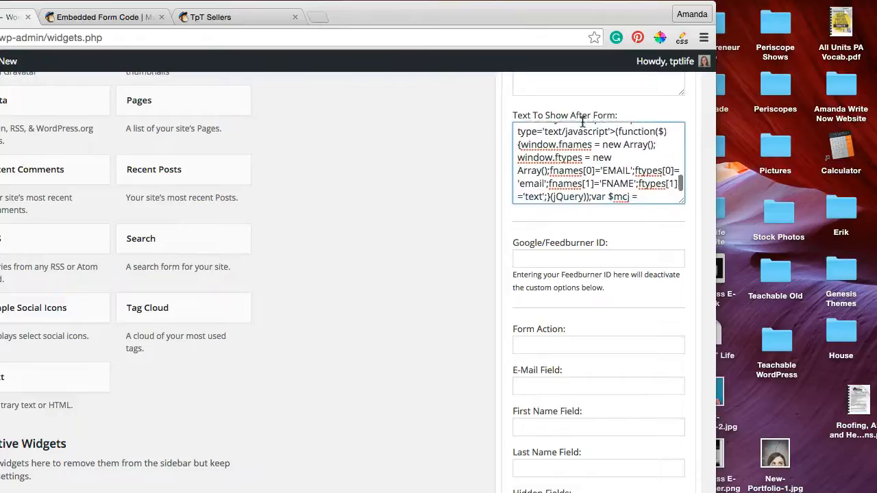
{"action": "scroll", "coordinate": [582, 122], "scroll_direction": "down", "scroll_amount": 3}
{"action": "scroll", "coordinate": [582, 122], "scroll_direction": "up", "scroll_amount": 5}
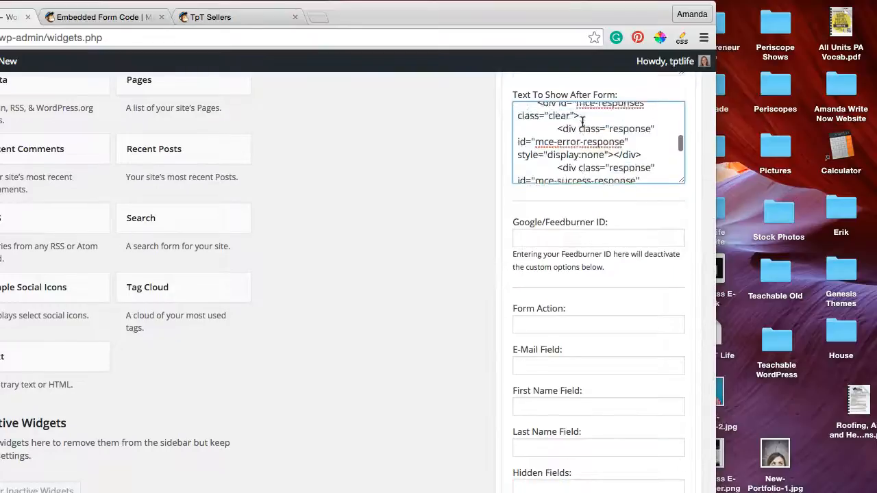
{"action": "scroll", "coordinate": [582, 122], "scroll_direction": "up", "scroll_amount": 2}
{"action": "left_click_drag", "start_coordinate": [716, 492], "coordinate": [876, 491]}
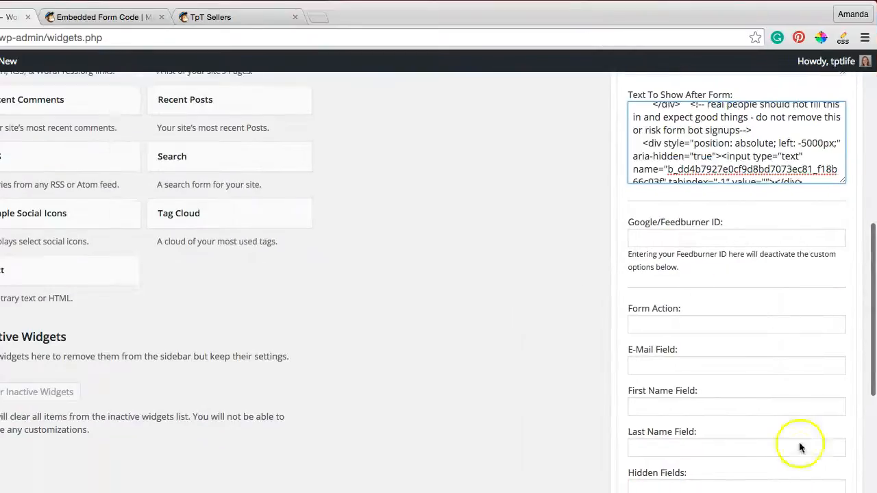
{"action": "scroll", "coordinate": [743, 151], "scroll_direction": "up", "scroll_amount": 10}
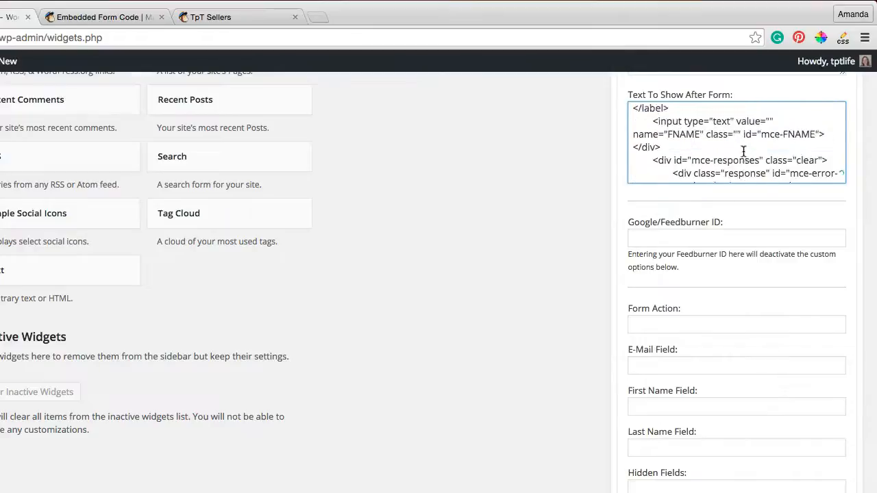
{"action": "scroll", "coordinate": [743, 151], "scroll_direction": "up", "scroll_amount": 5}
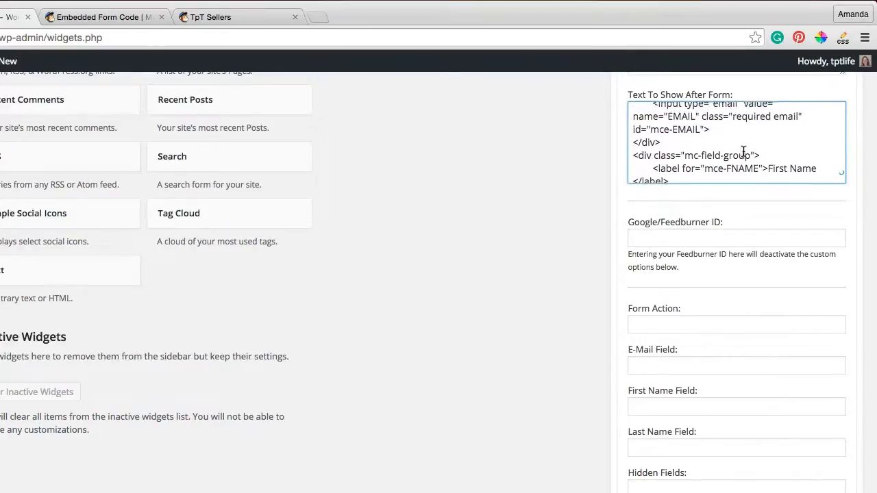
{"action": "scroll", "coordinate": [743, 151], "scroll_direction": "up", "scroll_amount": 8}
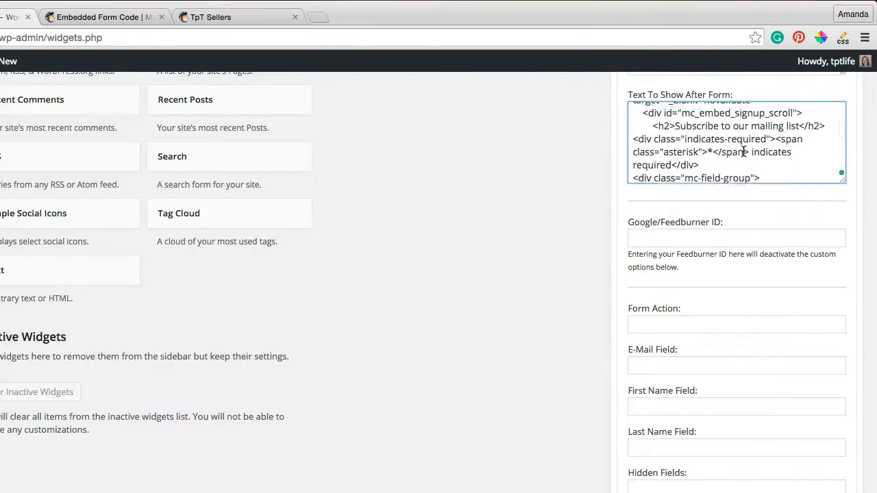
{"action": "scroll", "coordinate": [743, 151], "scroll_direction": "down", "scroll_amount": 1}
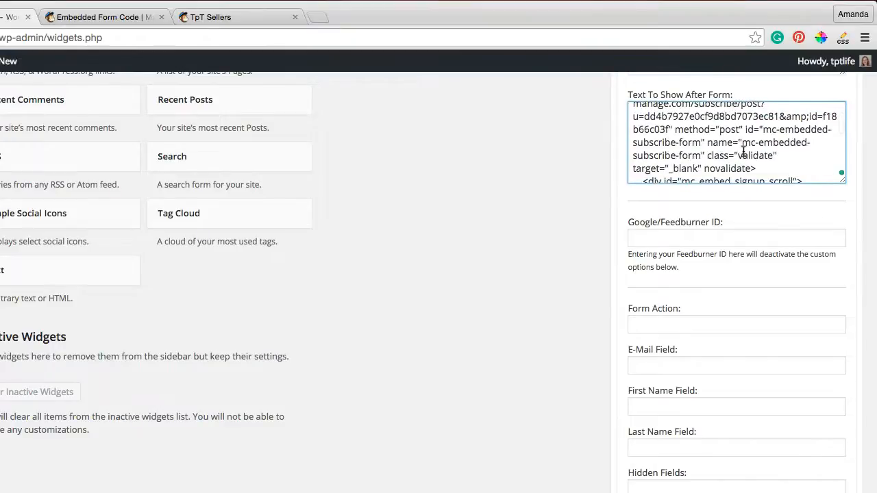
Step: Copy the form action URL, without its leading slashes, from the pasted signup code into the eNews widget's Form Action field
{"action": "scroll", "coordinate": [743, 151], "scroll_direction": "up", "scroll_amount": 4}
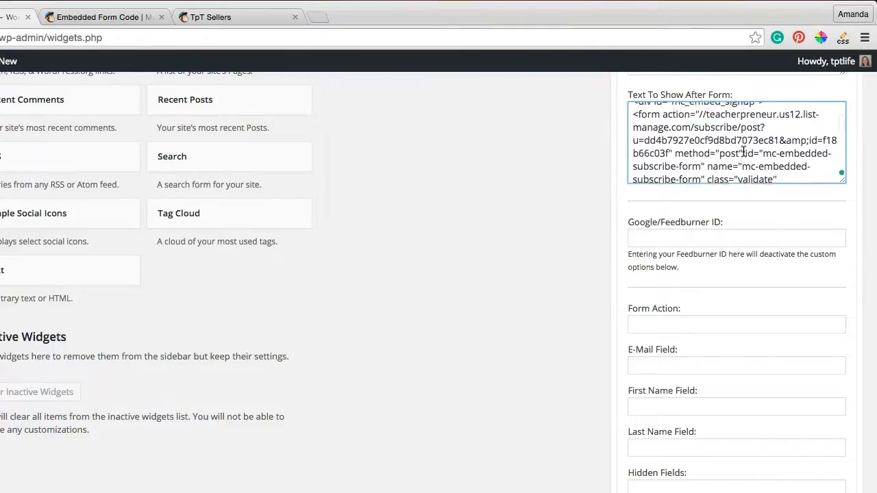
{"action": "left_click", "coordinate": [706, 125]}
{"action": "left_click_drag", "start_coordinate": [721, 128], "coordinate": [668, 164]}
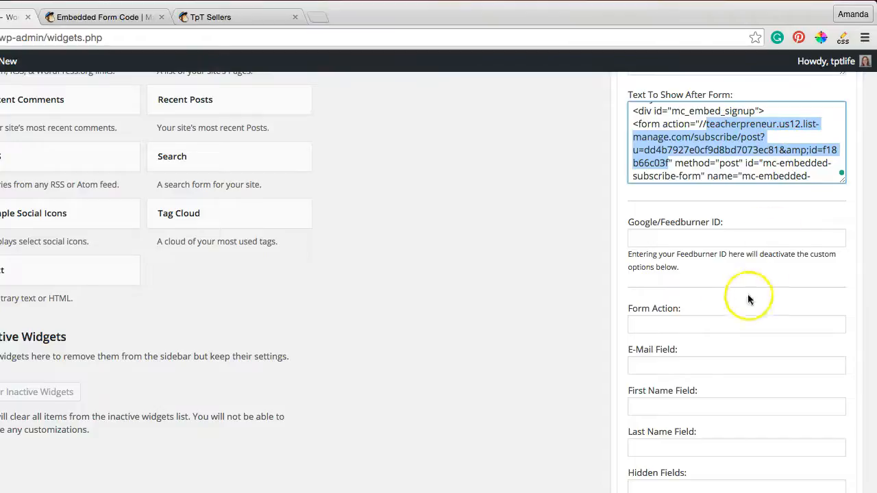
{"action": "left_click", "coordinate": [701, 321]}
{"action": "key", "text": "super+v"}
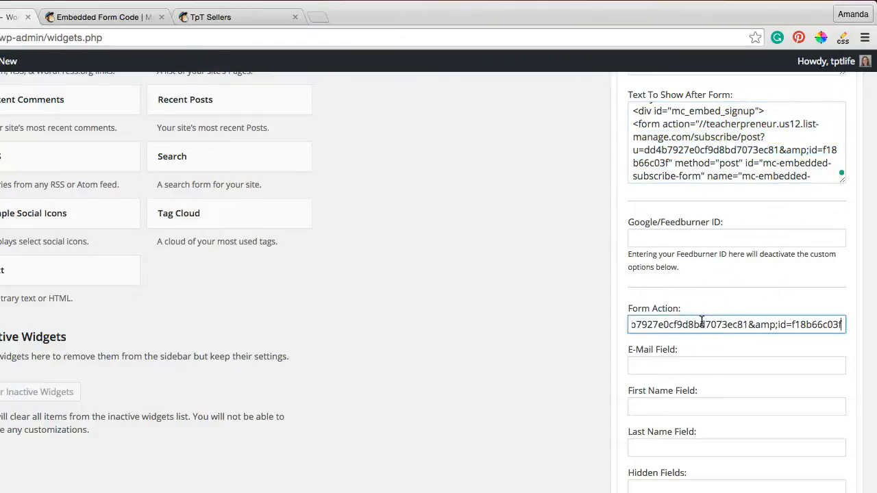
{"action": "scroll", "coordinate": [686, 324], "scroll_direction": "left", "scroll_amount": 10}
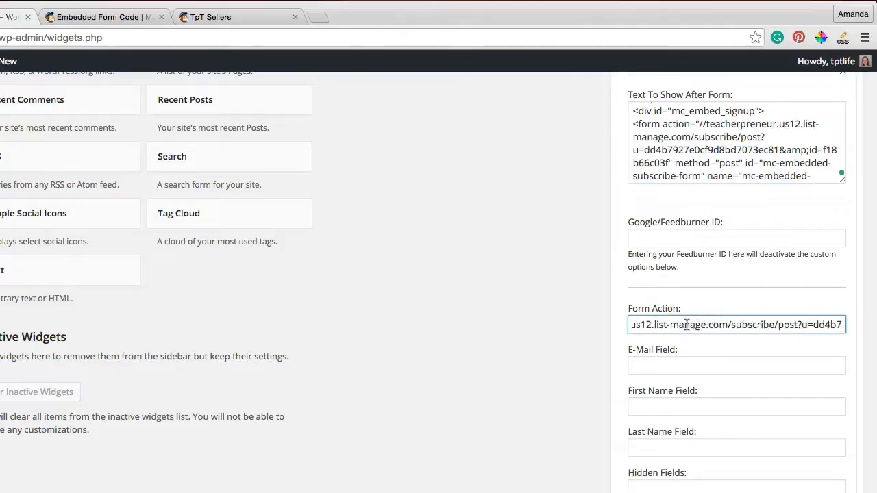
{"action": "left_click", "coordinate": [685, 325]}
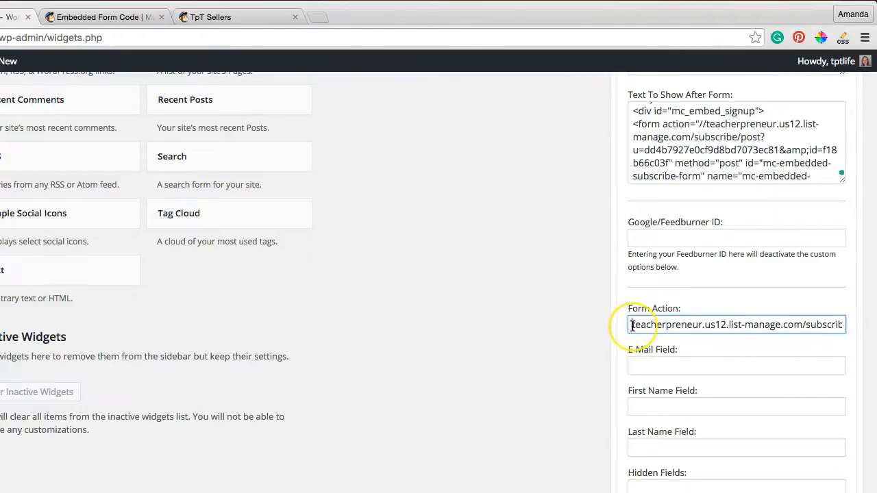
{"action": "type", "text": "http"}
{"action": "type", "text": "://"}
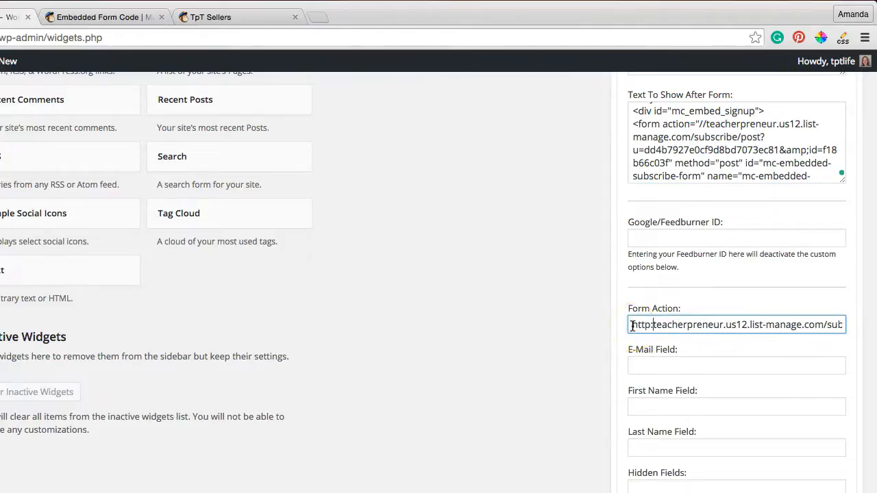
{"action": "left_click", "coordinate": [753, 323]}
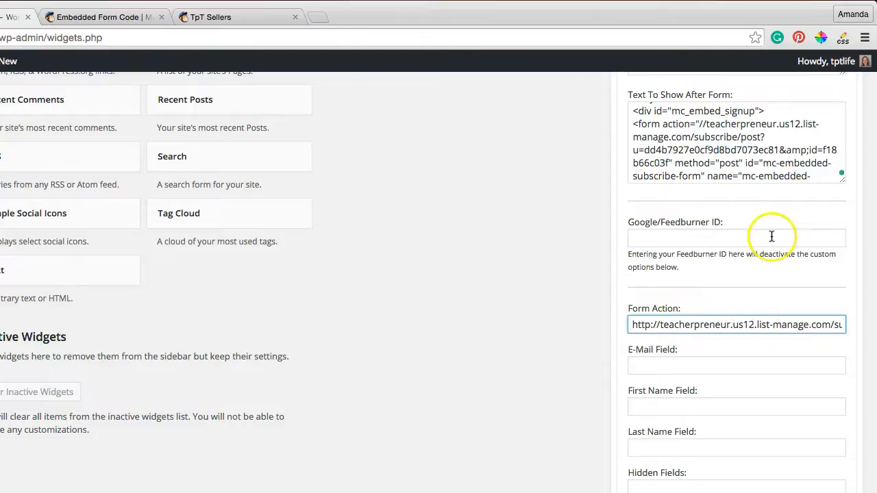
Step: Delete all the MailChimp signup code from the widget's Text To Show After Form box
{"action": "scroll", "coordinate": [771, 237], "scroll_direction": "down", "scroll_amount": 3}
{"action": "scroll", "coordinate": [771, 237], "scroll_direction": "up", "scroll_amount": 4}
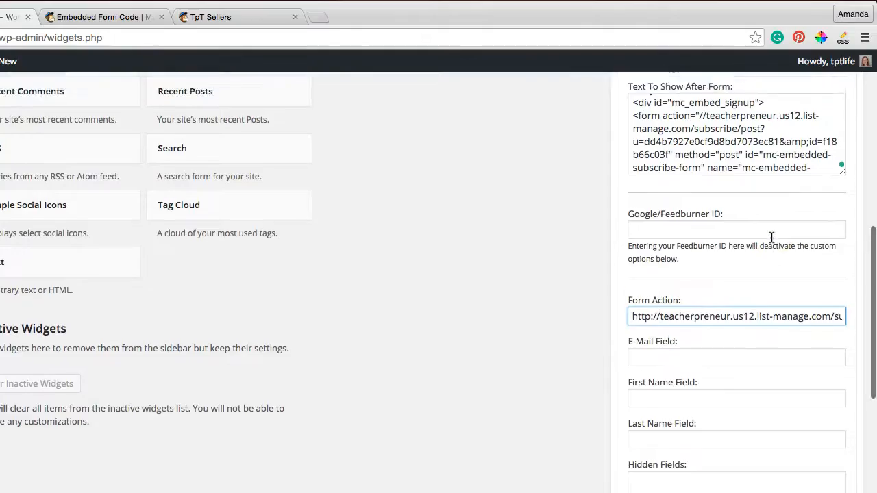
{"action": "triple_click", "coordinate": [742, 185]}
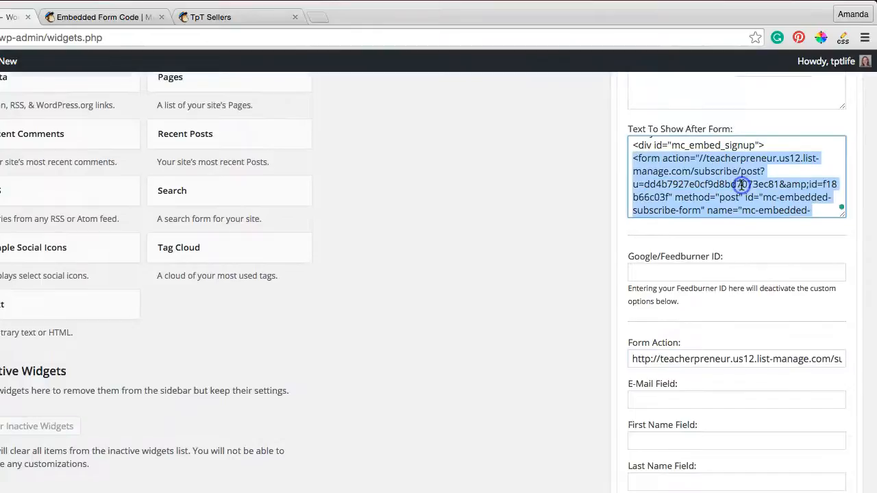
{"action": "scroll", "coordinate": [727, 176], "scroll_direction": "up", "scroll_amount": 6}
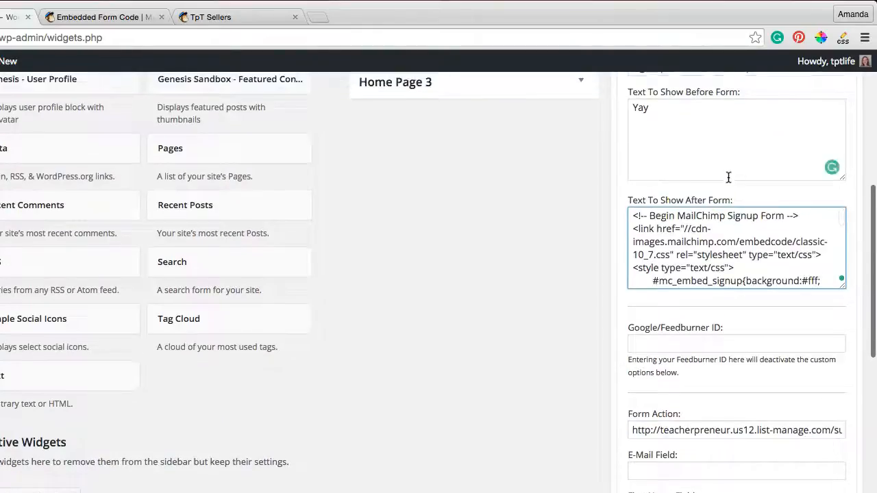
{"action": "left_click_drag", "start_coordinate": [631, 217], "coordinate": [748, 312]}
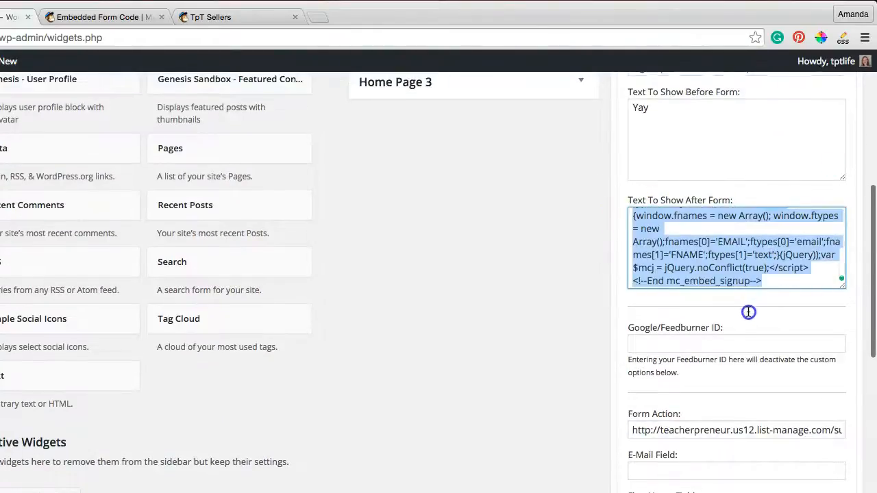
{"action": "key", "text": "BackSpace"}
Step: Save the eNews widget in Footer 1 and collapse its settings
{"action": "scroll", "coordinate": [799, 288], "scroll_direction": "down", "scroll_amount": 5}
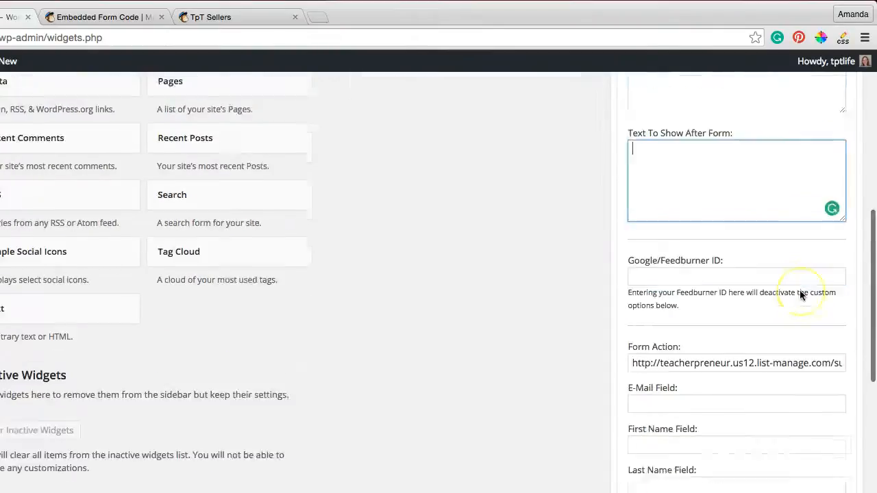
{"action": "scroll", "coordinate": [799, 289], "scroll_direction": "down", "scroll_amount": 5}
{"action": "left_click", "coordinate": [828, 380]}
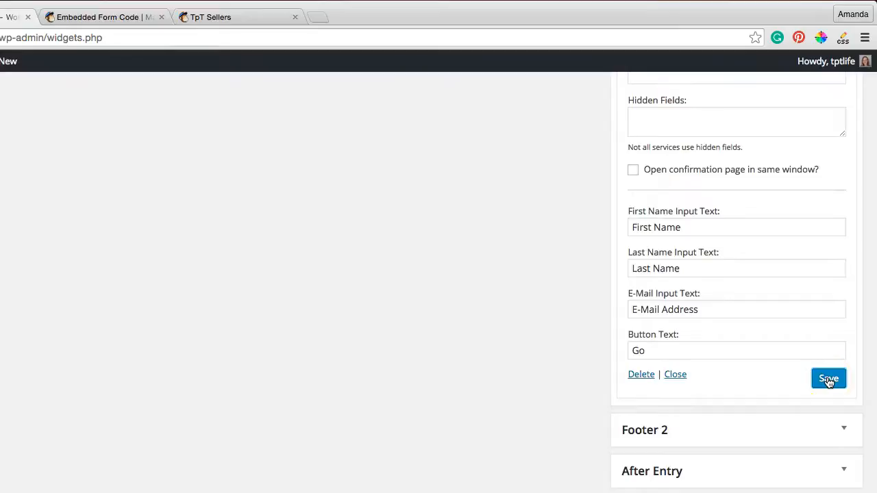
{"action": "scroll", "coordinate": [829, 382], "scroll_direction": "up", "scroll_amount": 10}
{"action": "scroll", "coordinate": [828, 383], "scroll_direction": "up", "scroll_amount": 6}
{"action": "left_click", "coordinate": [838, 242]}
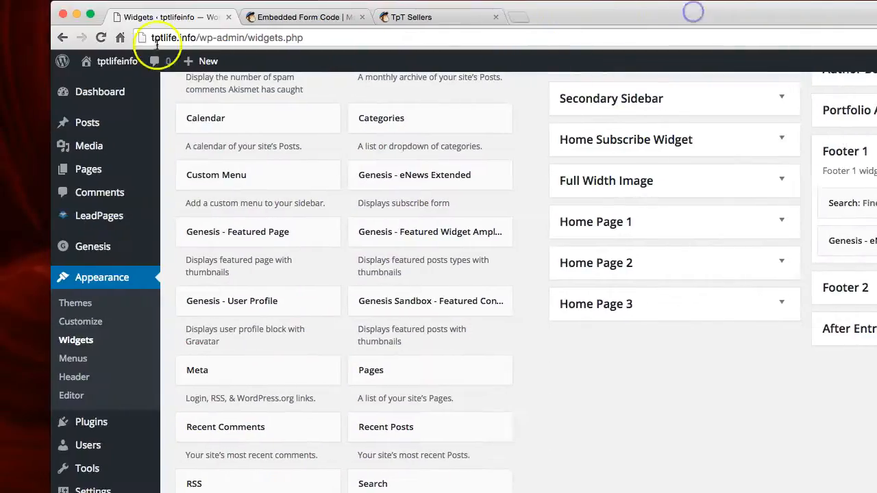
Step: Visit the live tptlife.info site and check the signup form in the footer
{"action": "mouse_move", "coordinate": [113, 68]}
{"action": "left_click", "coordinate": [102, 86]}
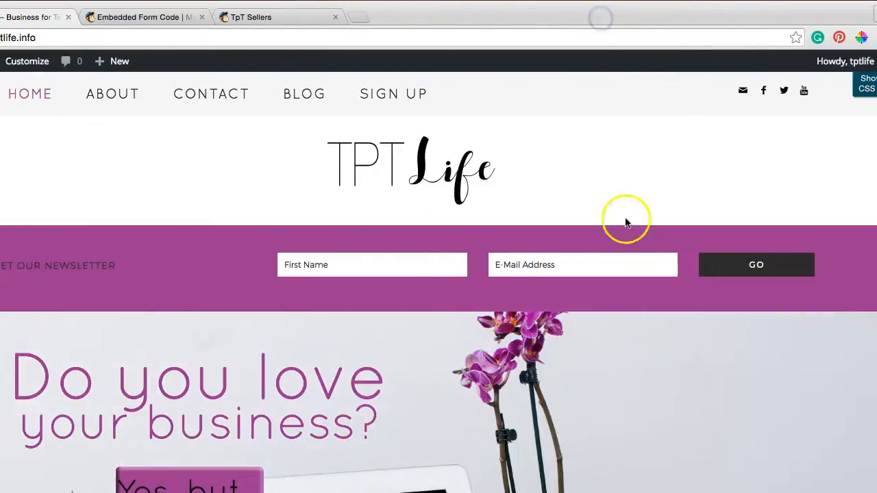
{"action": "scroll", "coordinate": [785, 222], "scroll_direction": "down", "scroll_amount": 10}
{"action": "scroll", "coordinate": [625, 223], "scroll_direction": "down", "scroll_amount": 10}
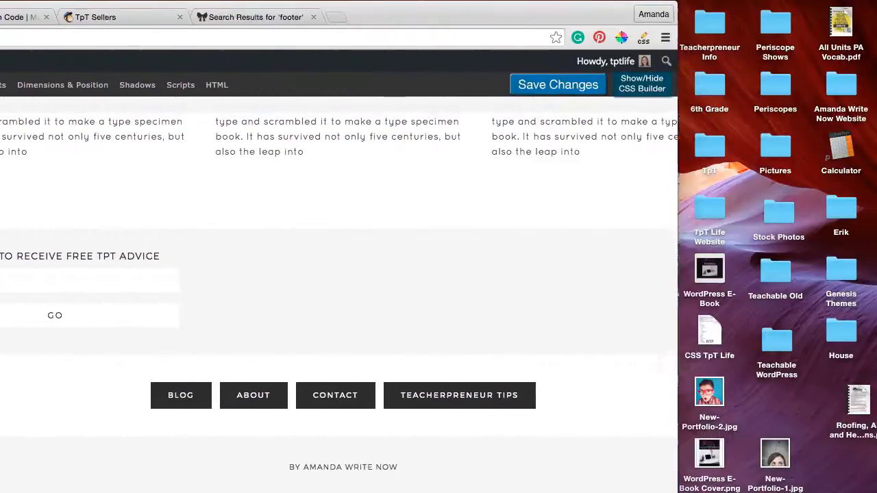
Step: Hide the CSS Builder on the live page and return from the footer signup form to the header newsletter form
{"action": "left_click_drag", "start_coordinate": [563, 15], "coordinate": [650, 15]}
{"action": "left_click", "coordinate": [730, 85]}
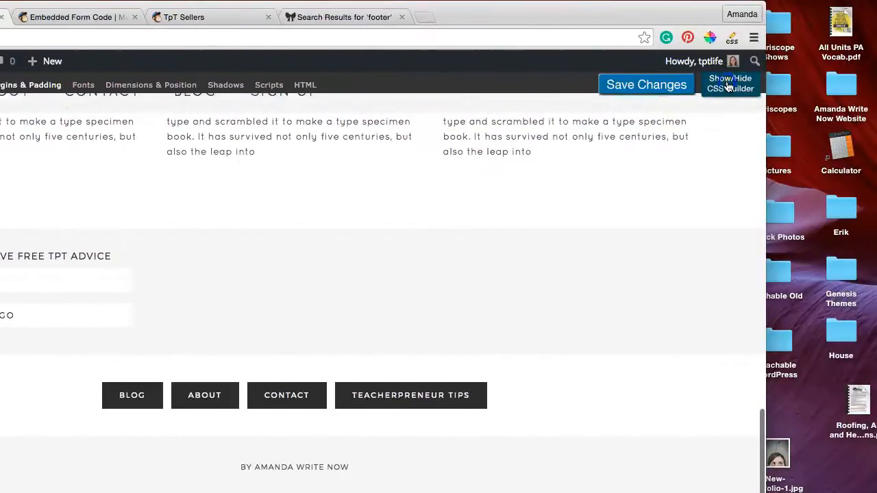
{"action": "left_click_drag", "start_coordinate": [546, 25], "coordinate": [784, 24]}
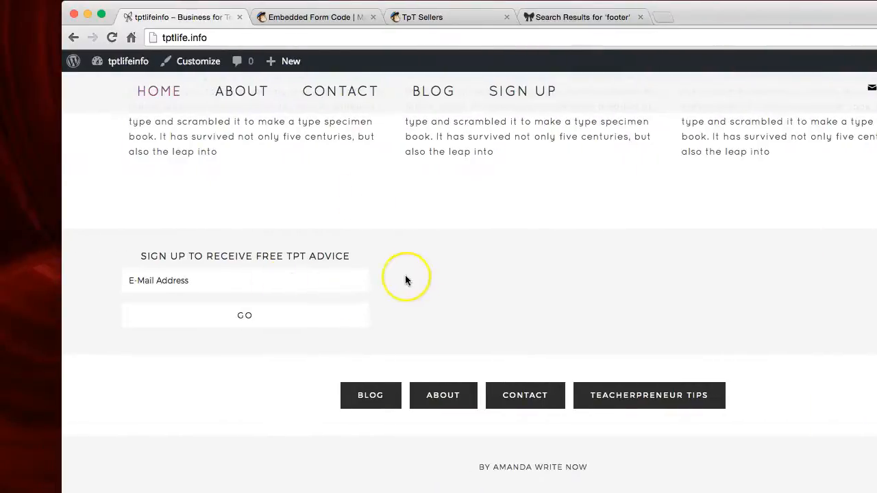
{"action": "scroll", "coordinate": [414, 274], "scroll_direction": "up", "scroll_amount": 5}
{"action": "scroll", "coordinate": [414, 273], "scroll_direction": "up", "scroll_amount": 10}
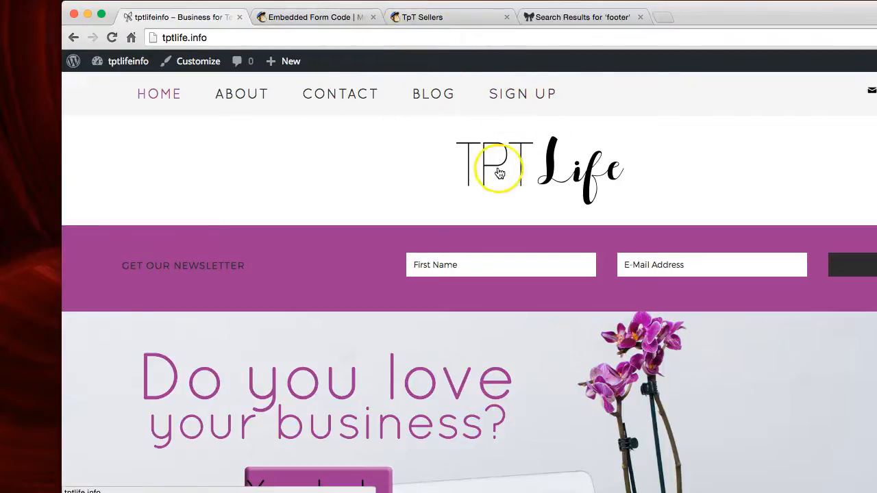
Step: Go to the site's dashboard, open the page for adding plugins, and search for "sumo me"
{"action": "mouse_move", "coordinate": [118, 63]}
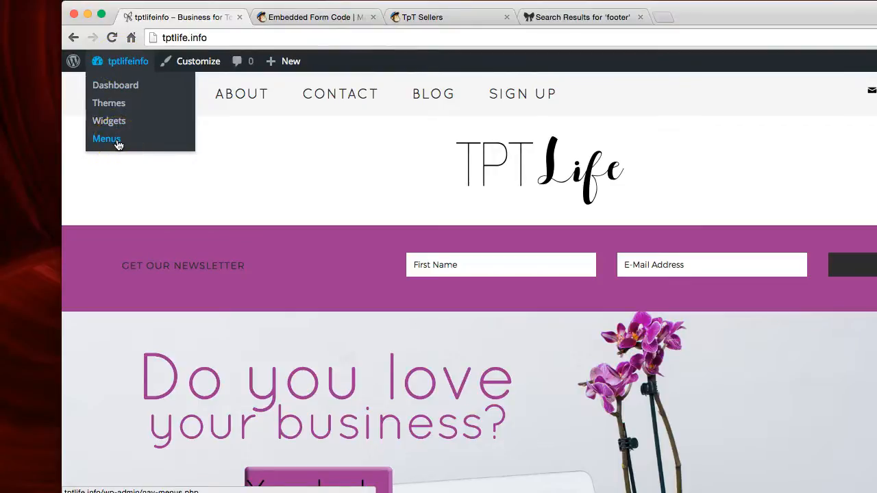
{"action": "left_click", "coordinate": [126, 65]}
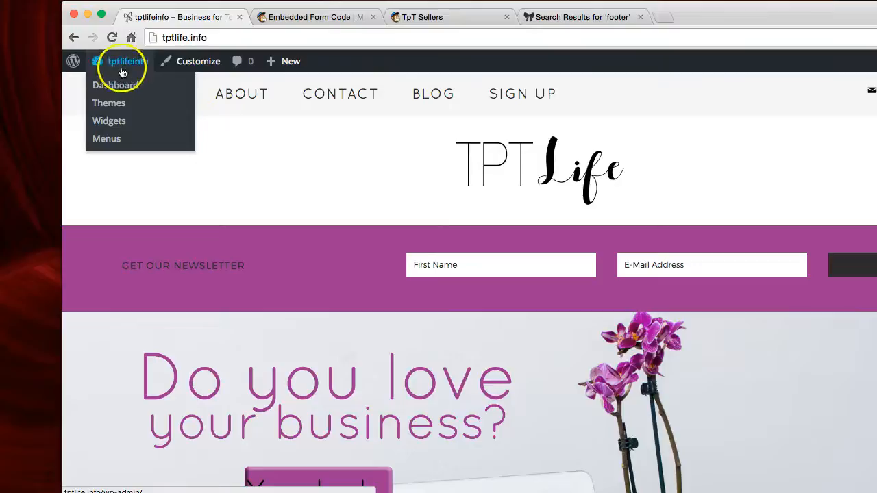
{"action": "left_click", "coordinate": [144, 64]}
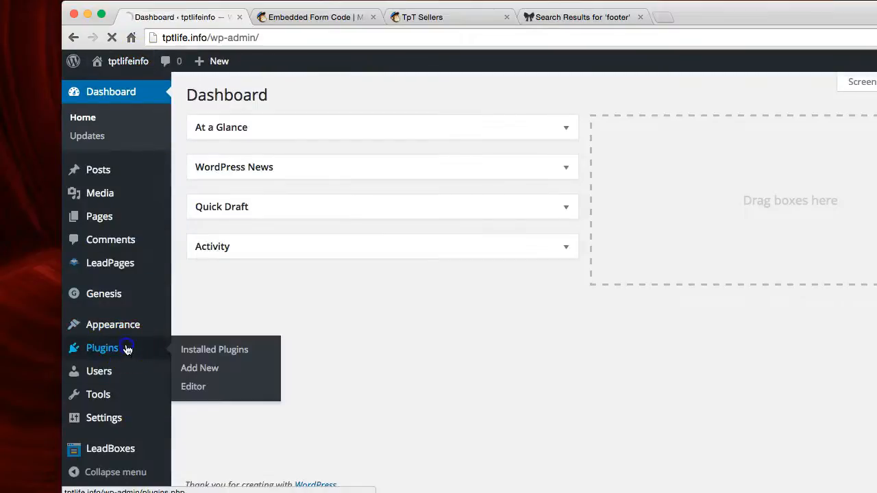
{"action": "left_click", "coordinate": [127, 350]}
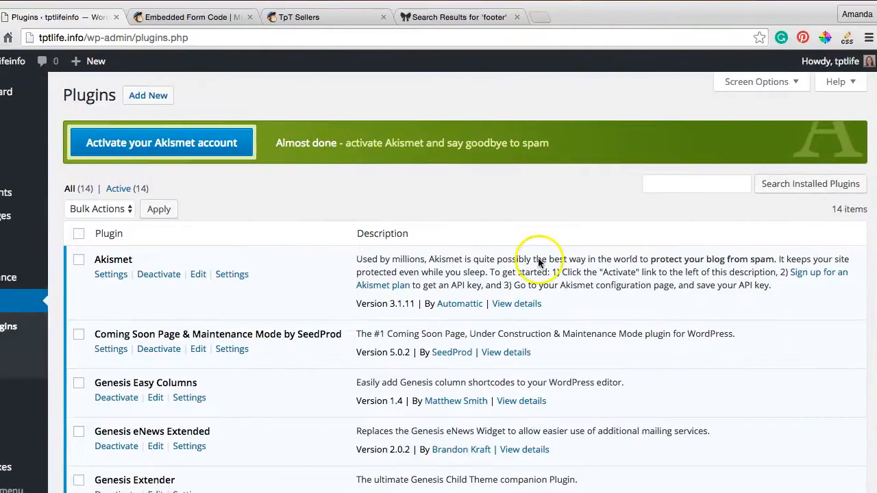
{"action": "left_click", "coordinate": [154, 97]}
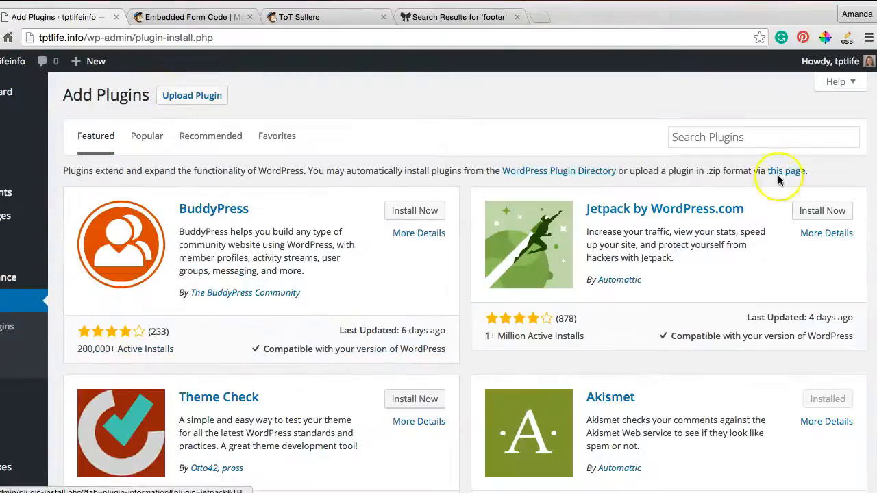
{"action": "left_click", "coordinate": [793, 141]}
{"action": "type", "text": "sumo me"}
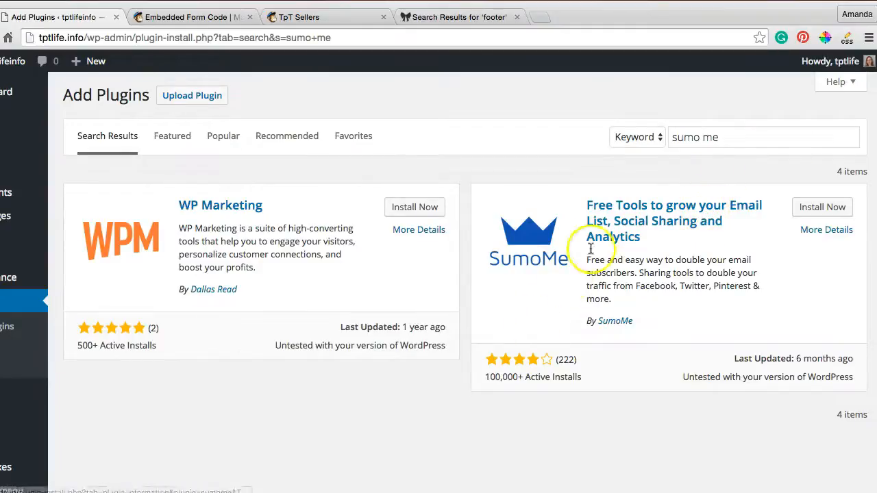
Step: Install and activate the SumoMe plugin, Free Tools to grow your Email List, and locate it among the installed plugins
{"action": "left_click", "coordinate": [821, 206]}
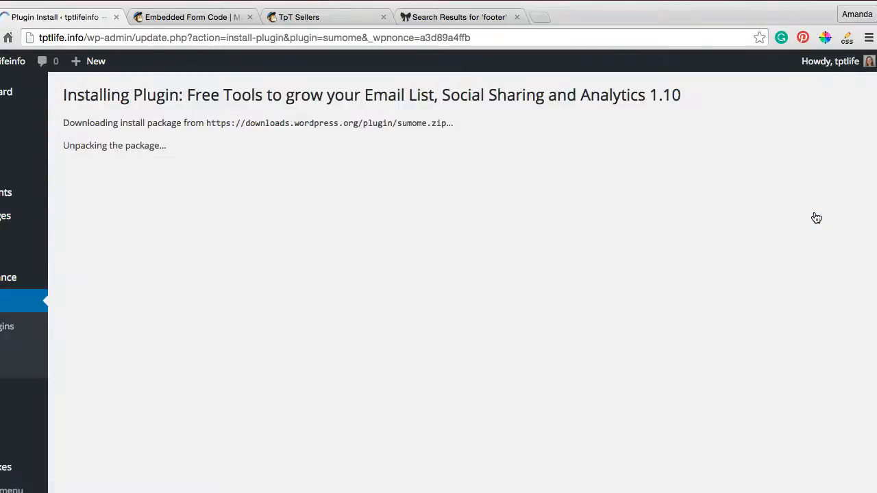
{"action": "left_click", "coordinate": [102, 212]}
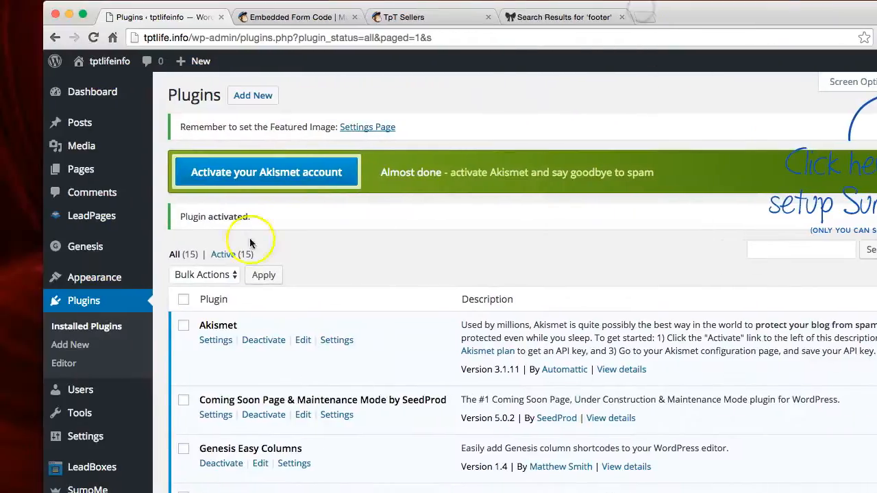
{"action": "scroll", "coordinate": [70, 346], "scroll_direction": "down", "scroll_amount": 5}
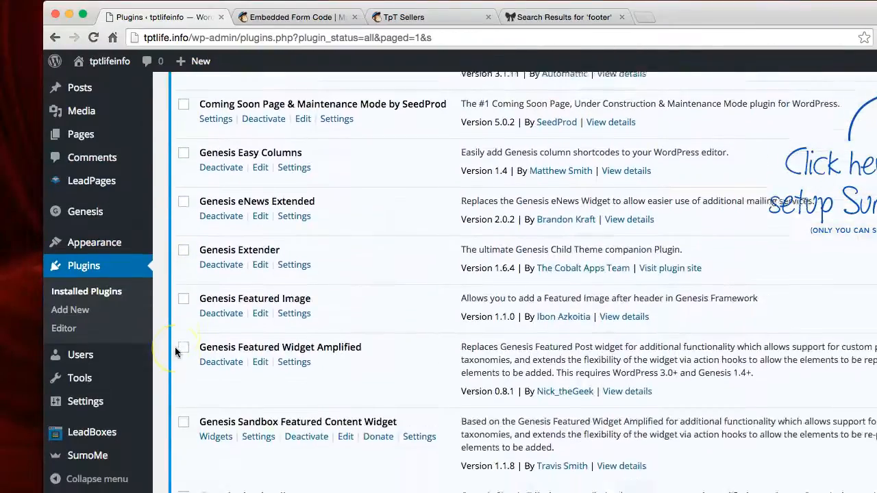
{"action": "scroll", "coordinate": [175, 347], "scroll_direction": "down", "scroll_amount": 6}
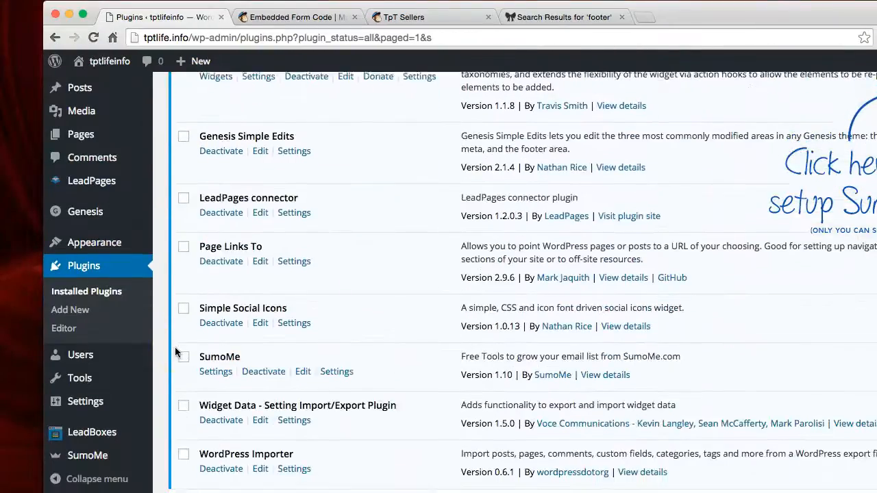
Step: Open the SumoMe setup and try to sign up with the prefilled details
{"action": "left_click", "coordinate": [91, 457]}
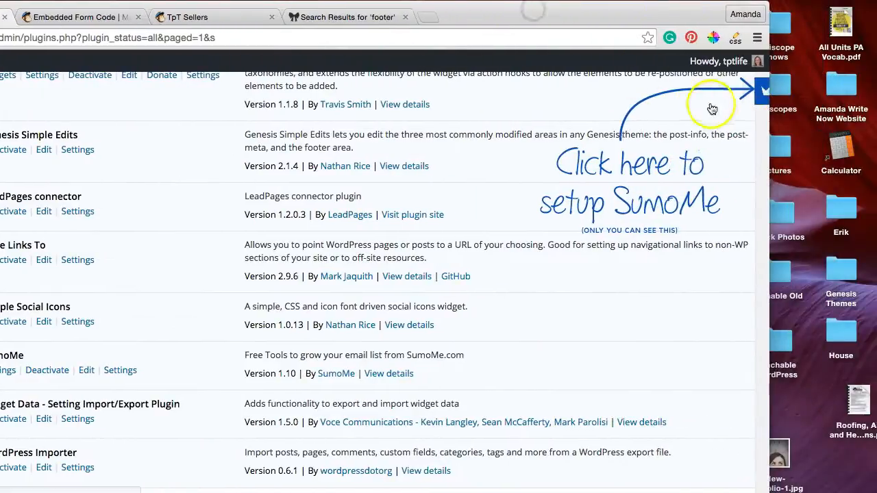
{"action": "left_click", "coordinate": [755, 94]}
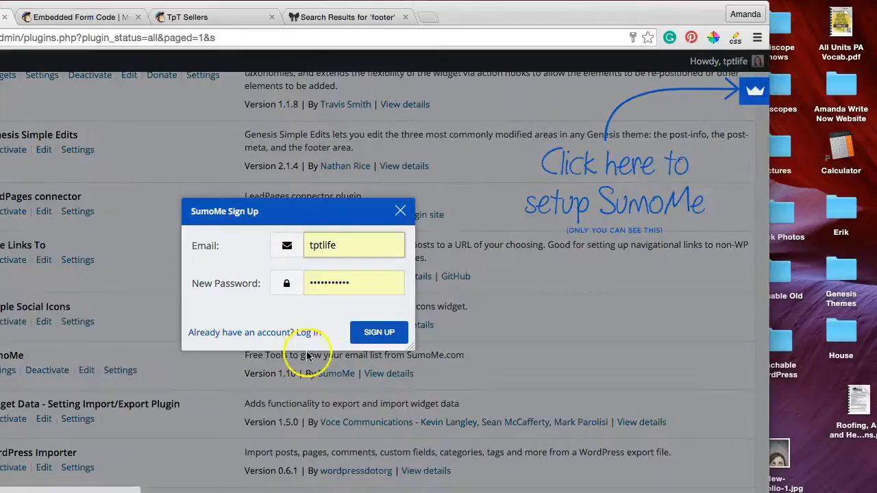
{"action": "left_click", "coordinate": [383, 333]}
Step: Replace the prefilled entry in the SumoMe Sign Up form's Email field with the account's e-mail address
{"action": "left_click", "coordinate": [334, 250]}
{"action": "key", "text": "BackSpace"}
{"action": "key", "text": "BackSpace"}
{"action": "key", "text": "BackSpace"}
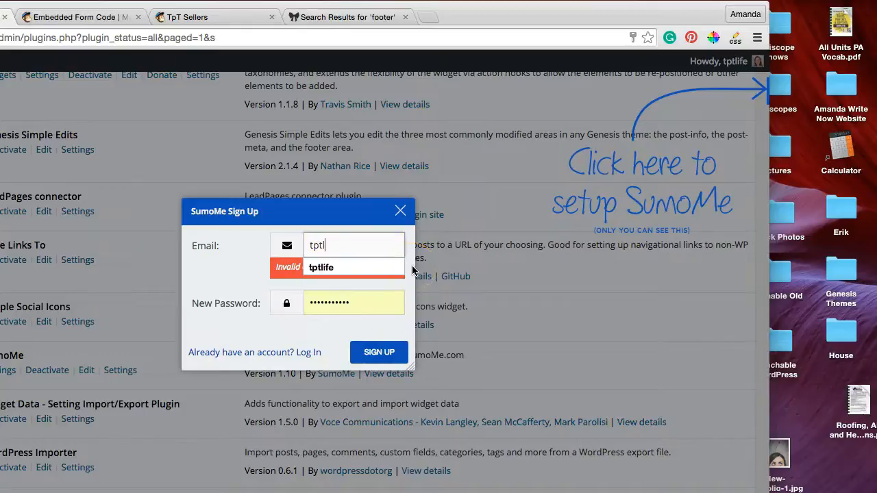
{"action": "key", "text": "BackSpace"}
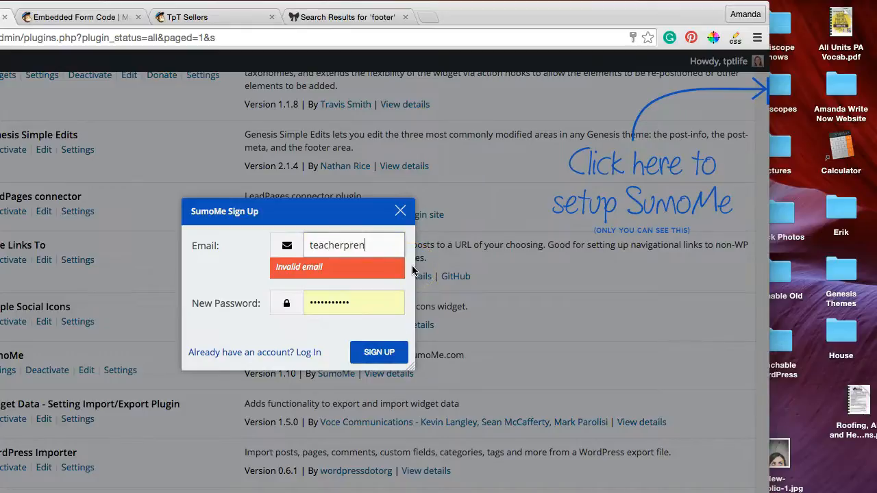
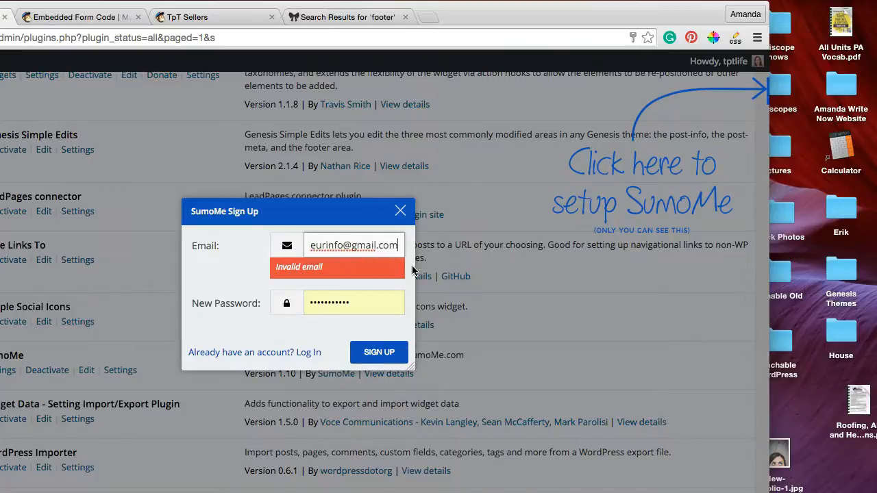
Step: Enter a new account password in the SumoMe Sign Up form and submit the registration
{"action": "double_click", "coordinate": [342, 301]}
{"action": "type", "text": "••"}
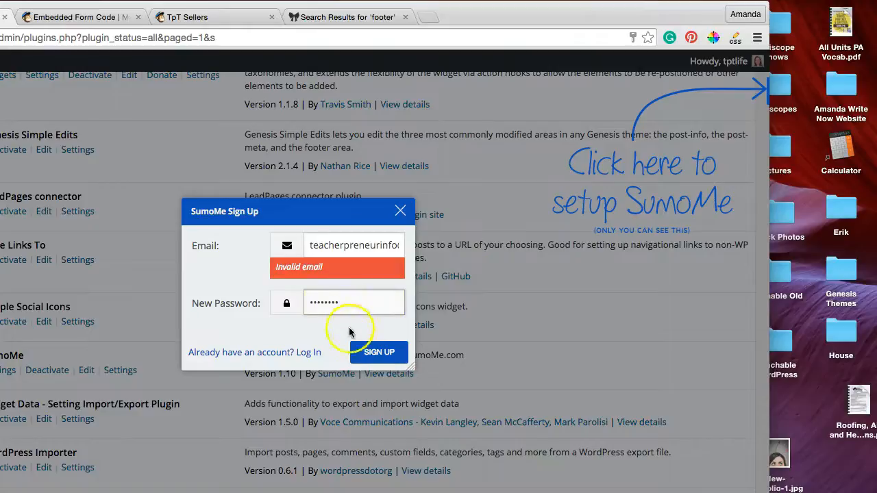
{"action": "left_click", "coordinate": [378, 354]}
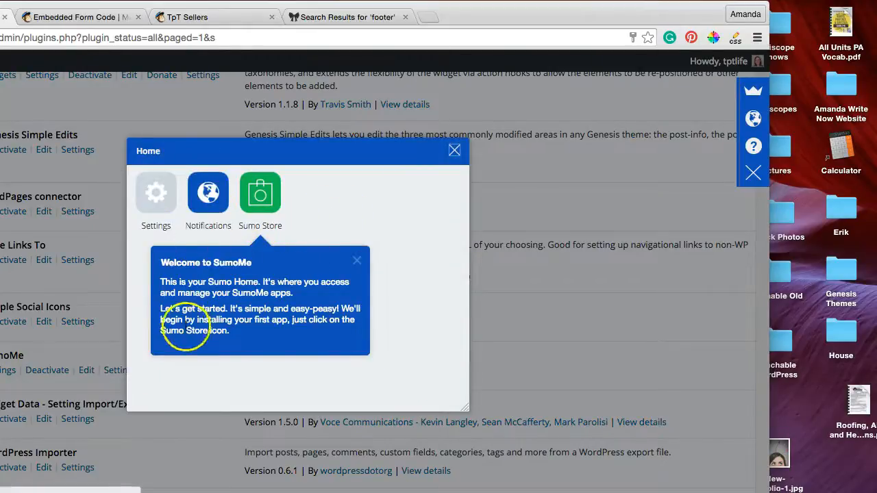
Step: End the SumoMe welcome lesson and let the browser save the new account's login
{"action": "left_click", "coordinate": [355, 259]}
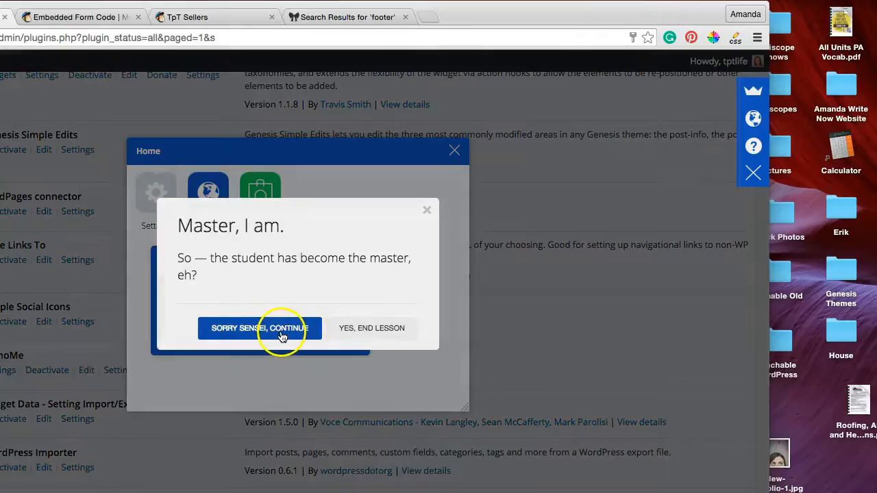
{"action": "left_click", "coordinate": [377, 329]}
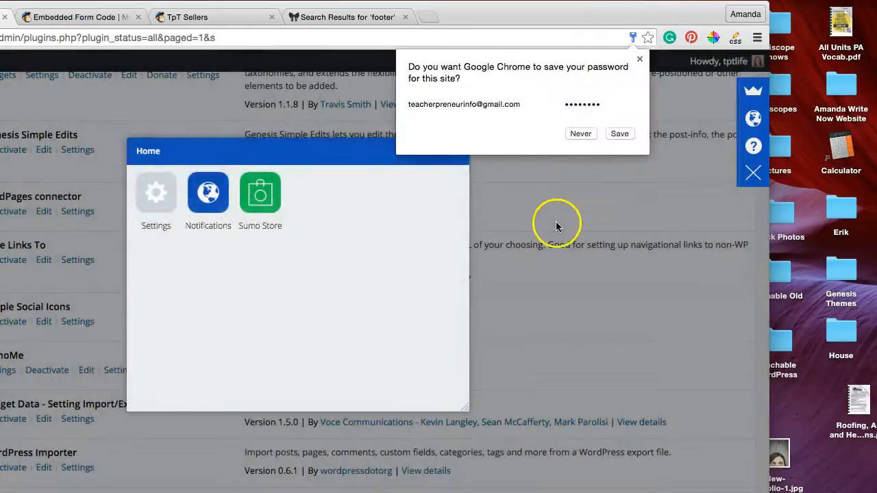
{"action": "left_click", "coordinate": [619, 134]}
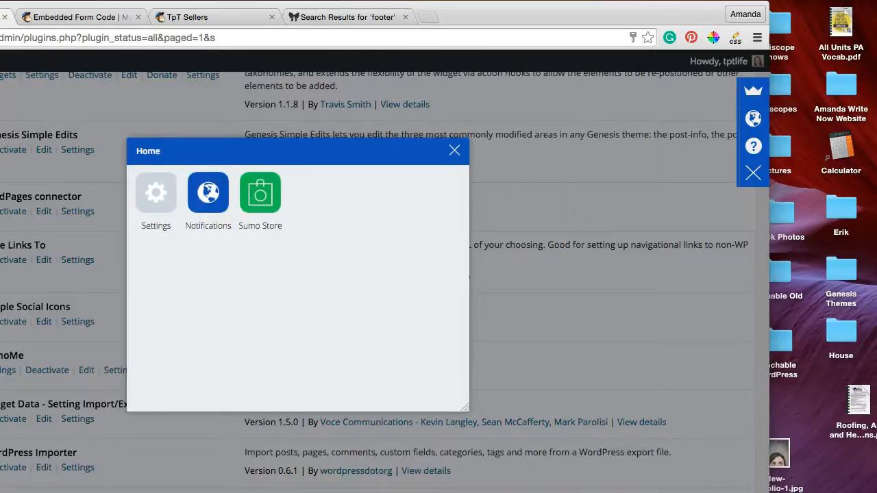
{"action": "left_click_drag", "start_coordinate": [768, 130], "coordinate": [876, 130]}
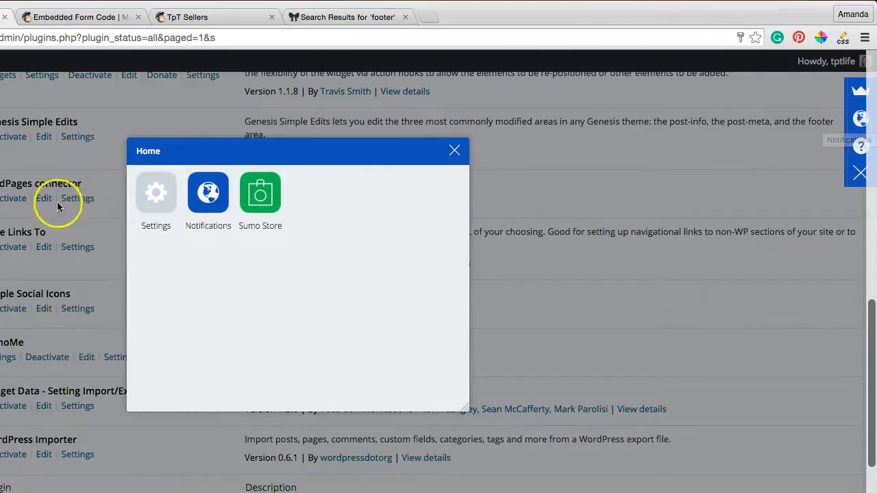
Step: Open the SumoMe account settings, save them and return to the SumoMe home
{"action": "left_click", "coordinate": [148, 204]}
{"action": "left_click", "coordinate": [473, 16]}
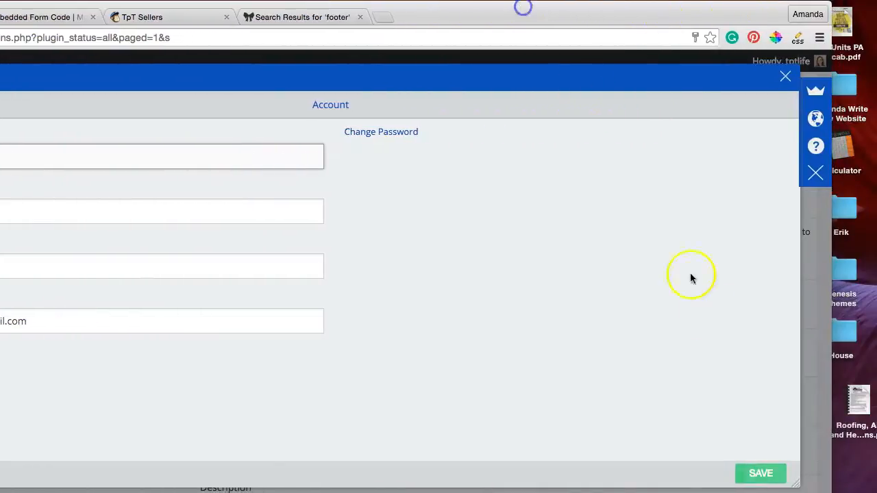
{"action": "left_click", "coordinate": [759, 473]}
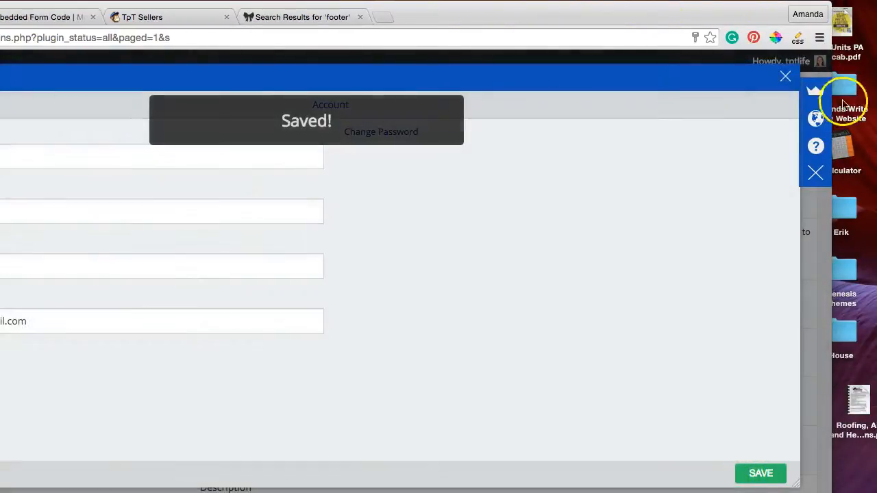
{"action": "left_click", "coordinate": [784, 76]}
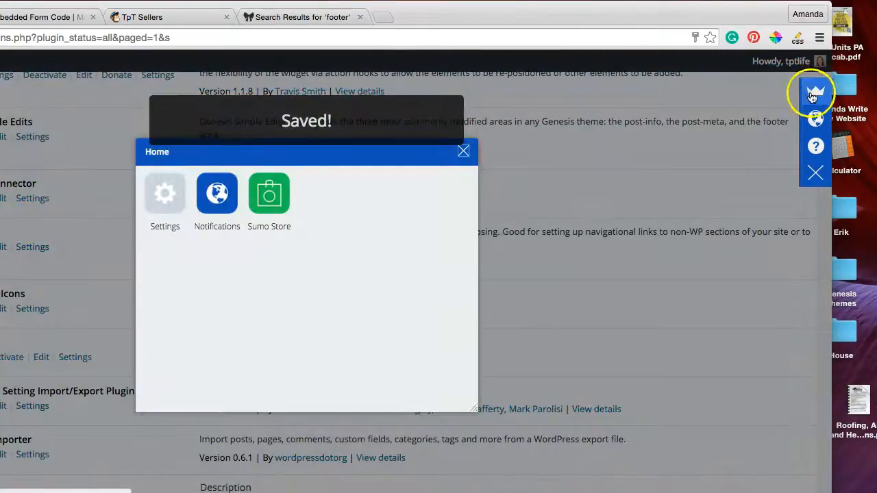
Step: Find Scroll Box among the Sumo Store's free Email apps, install it and open it
{"action": "left_click", "coordinate": [279, 198]}
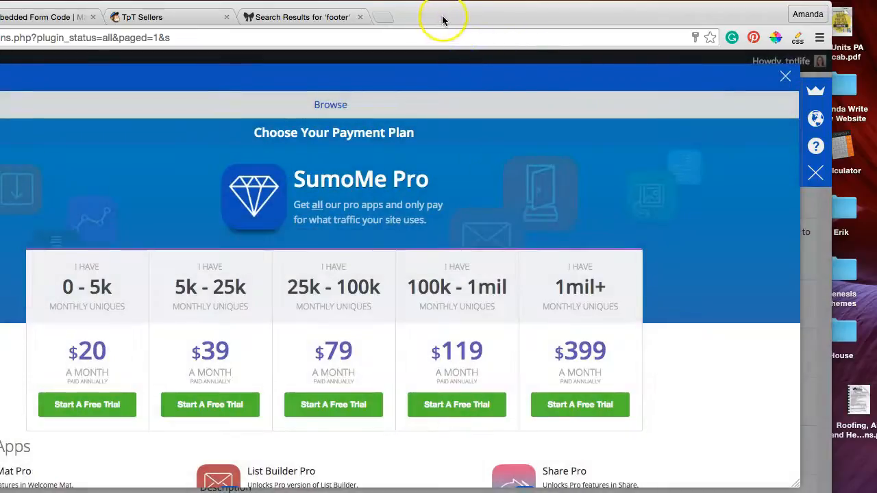
{"action": "scroll", "coordinate": [277, 204], "scroll_direction": "down", "scroll_amount": 4}
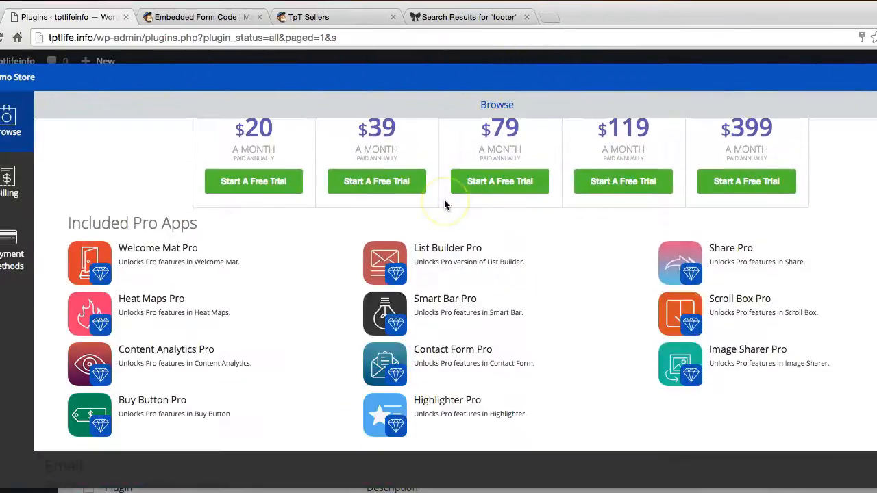
{"action": "scroll", "coordinate": [445, 200], "scroll_direction": "down", "scroll_amount": 2}
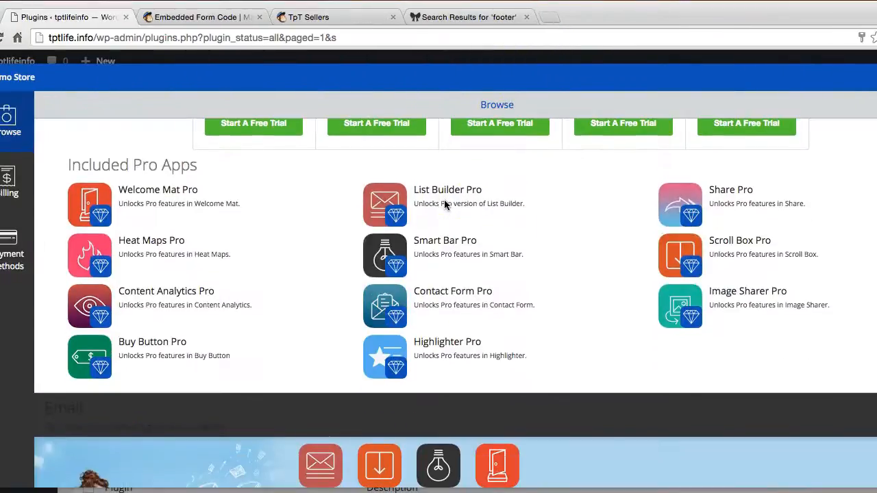
{"action": "scroll", "coordinate": [445, 204], "scroll_direction": "down", "scroll_amount": 4}
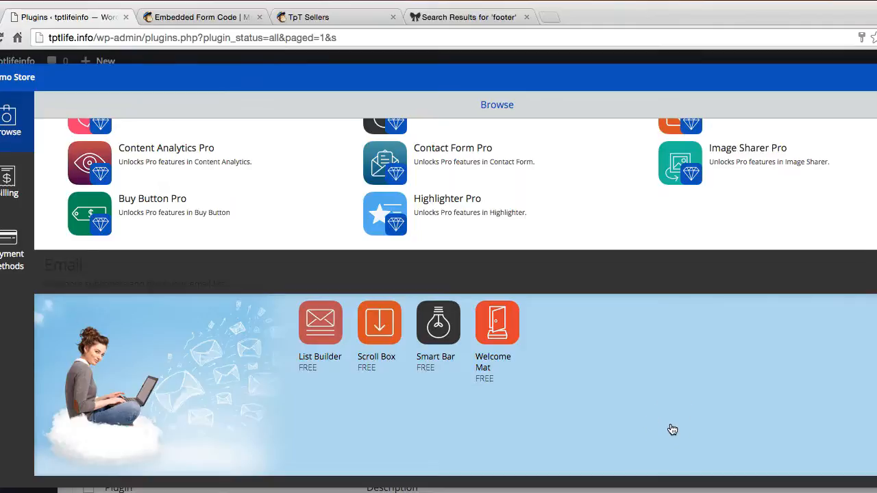
{"action": "left_click", "coordinate": [384, 335]}
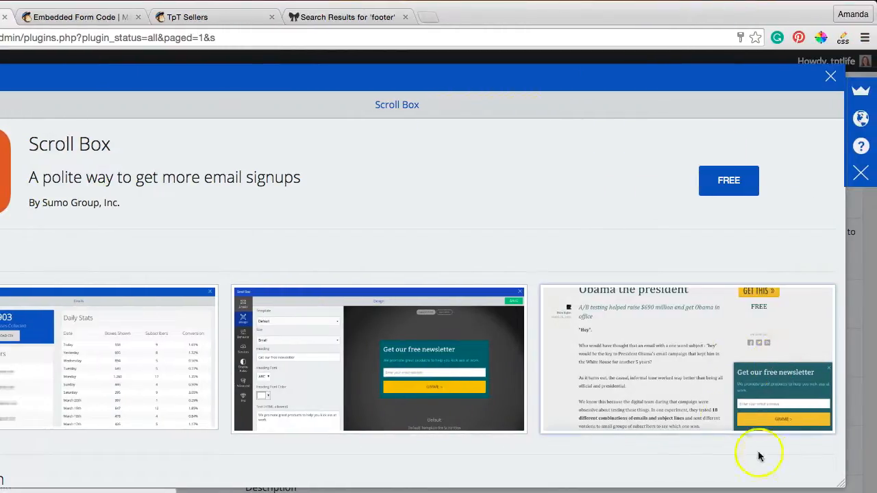
{"action": "left_click", "coordinate": [728, 181]}
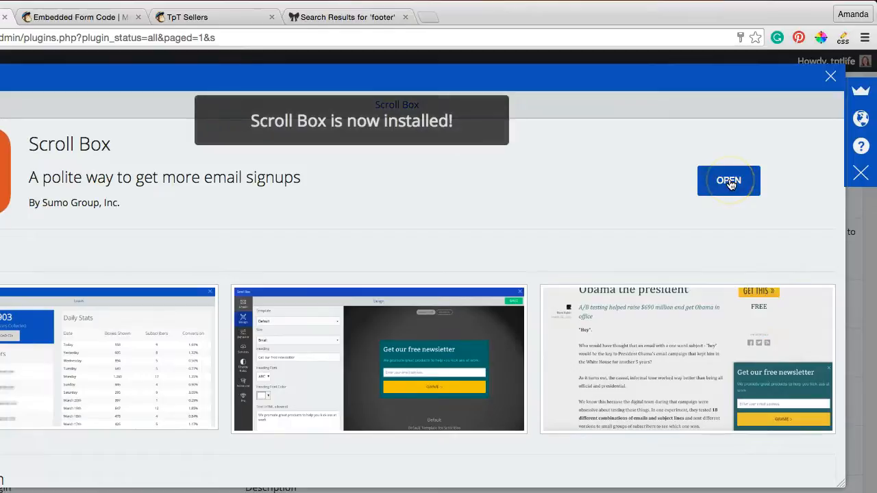
{"action": "left_click", "coordinate": [729, 181]}
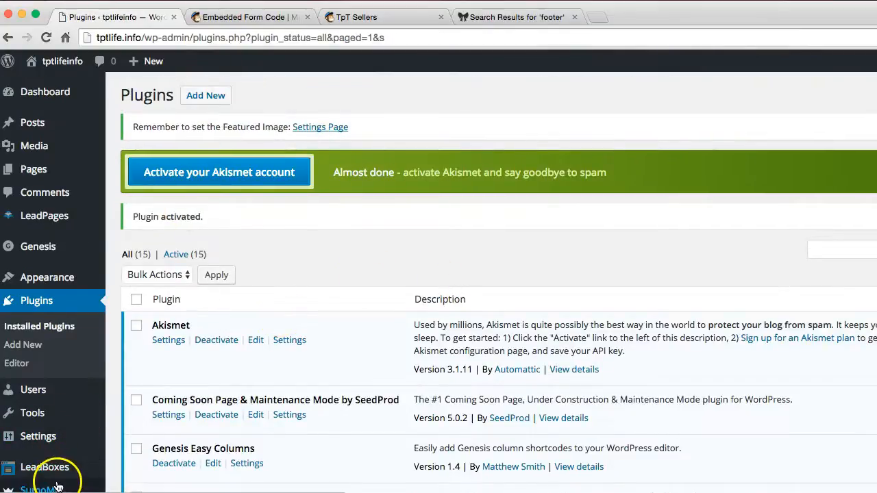
Step: Go to the SumoMe WordPress plugin settings page and save its Site ID settings
{"action": "scroll", "coordinate": [256, 345], "scroll_direction": "down", "scroll_amount": 3}
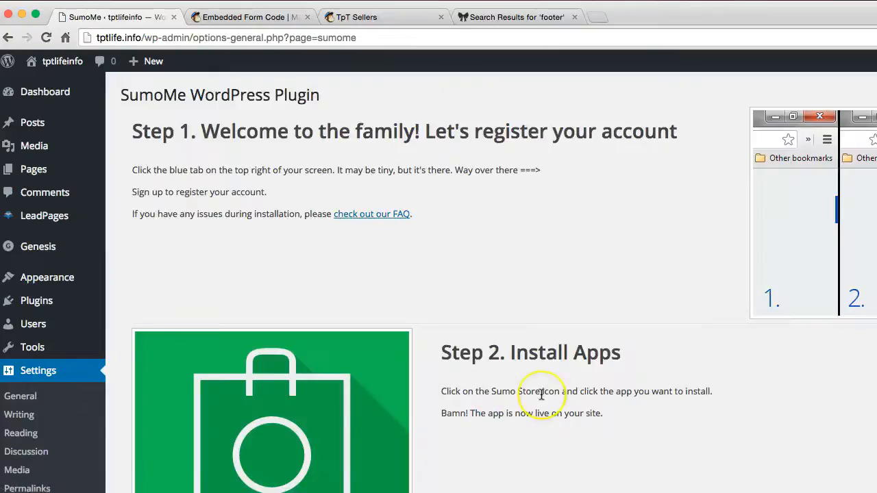
{"action": "scroll", "coordinate": [541, 394], "scroll_direction": "down", "scroll_amount": 15}
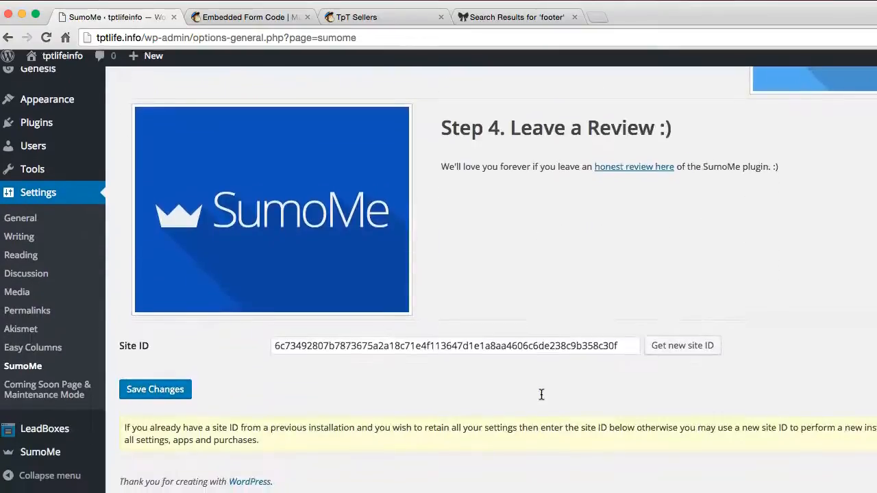
{"action": "left_click", "coordinate": [165, 400]}
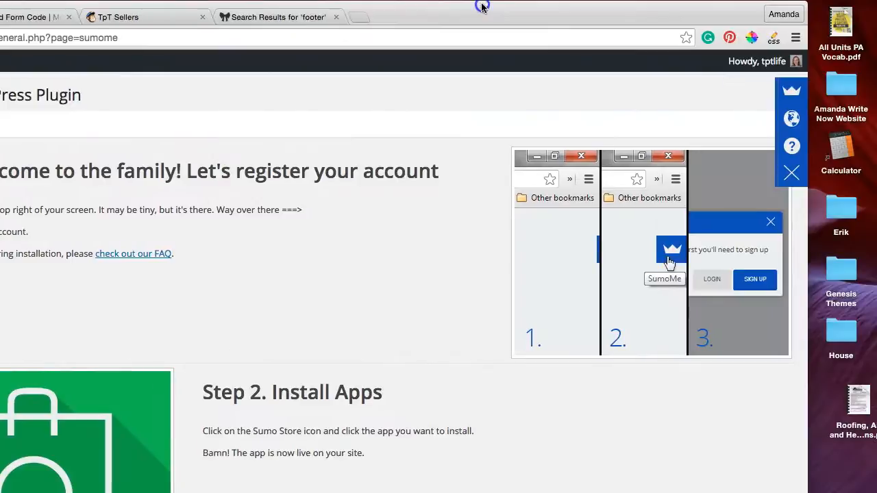
Step: Open Scroll Box from the SumoMe home and continue with SumoMe Free instead of choosing a payment plan
{"action": "left_click", "coordinate": [793, 98]}
{"action": "left_click", "coordinate": [251, 202]}
{"action": "left_click", "coordinate": [139, 188]}
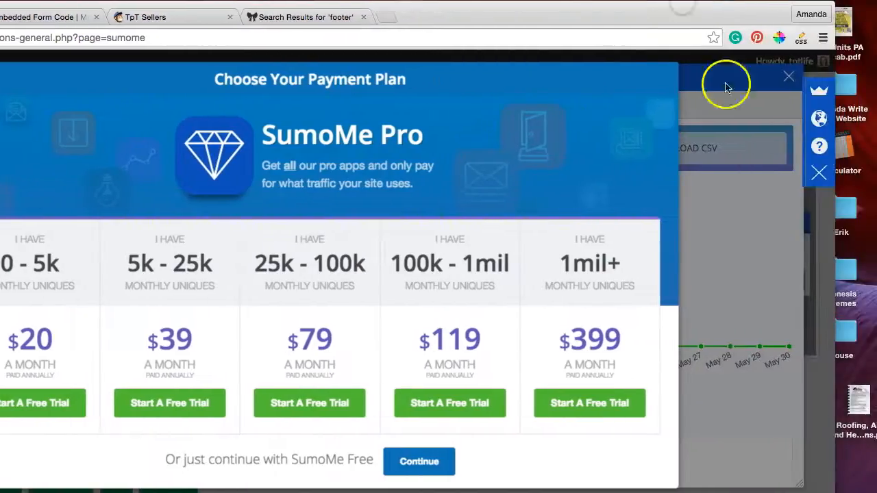
{"action": "left_click", "coordinate": [820, 177]}
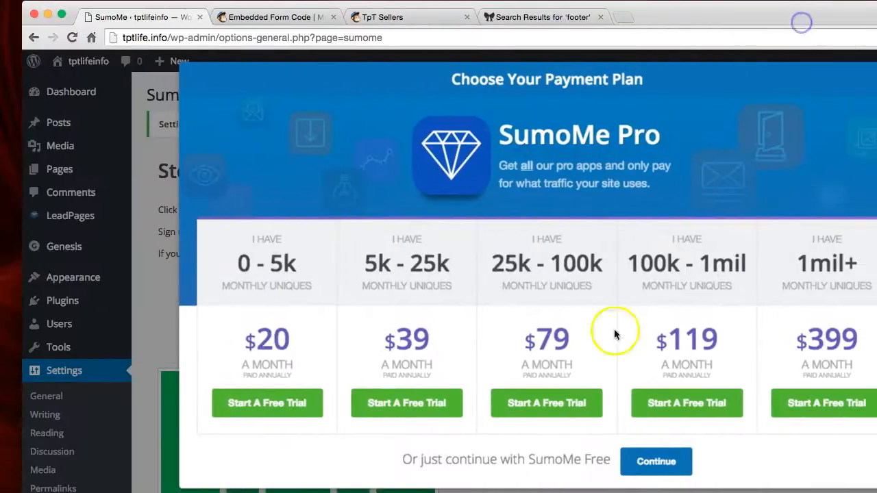
{"action": "left_click", "coordinate": [656, 472]}
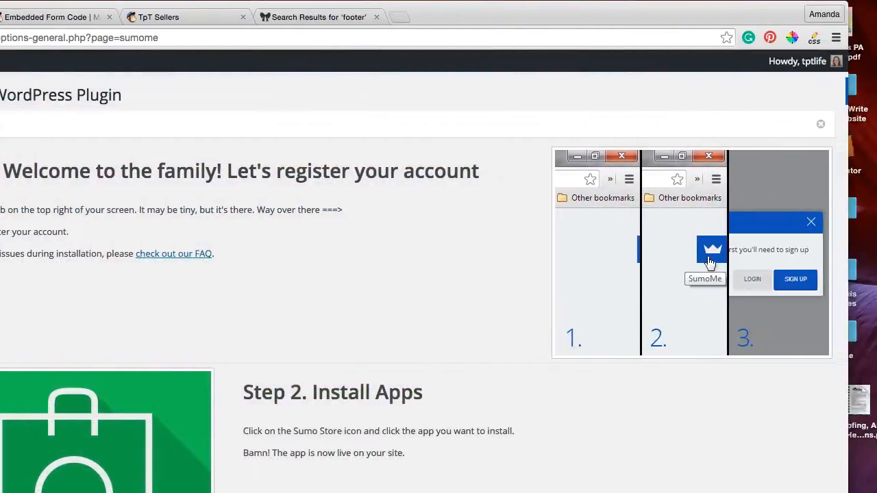
Step: Reopen Scroll Box, look over its Emails statistics and bring up its Design settings
{"action": "left_click", "coordinate": [814, 89]}
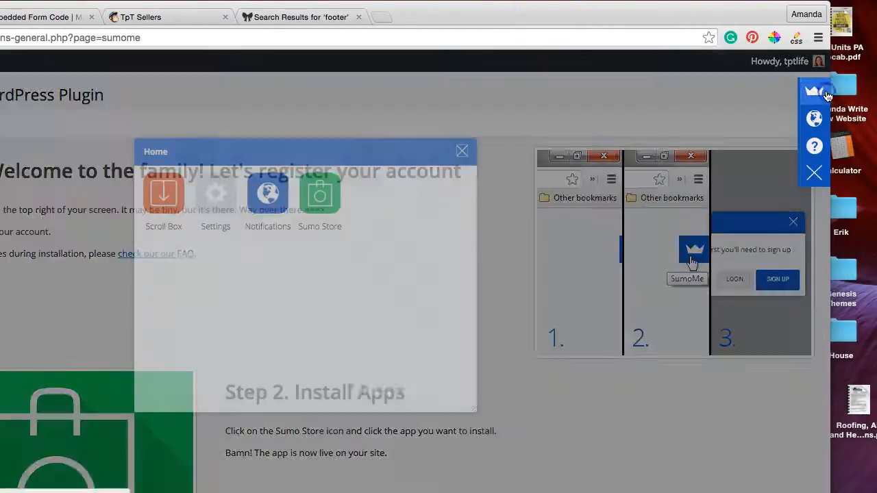
{"action": "left_click", "coordinate": [165, 199]}
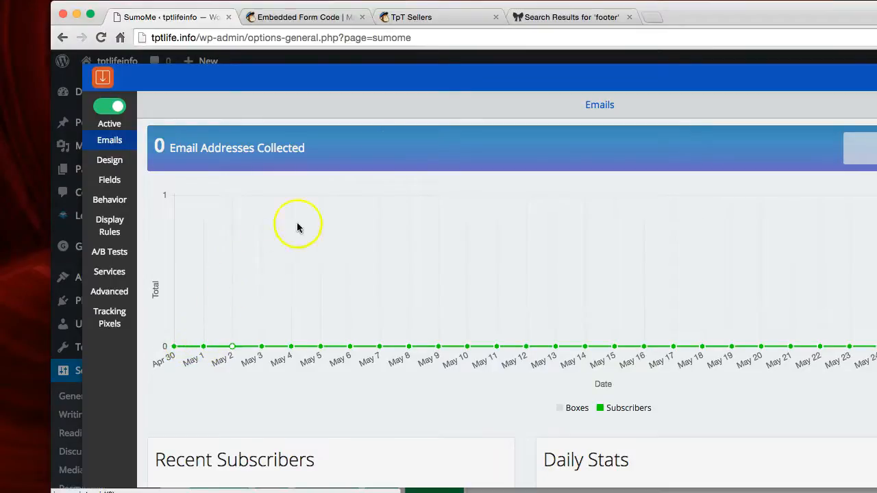
{"action": "scroll", "coordinate": [505, 258], "scroll_direction": "down", "scroll_amount": 2}
{"action": "scroll", "coordinate": [504, 258], "scroll_direction": "up", "scroll_amount": 2}
{"action": "scroll", "coordinate": [505, 261], "scroll_direction": "down", "scroll_amount": 4}
{"action": "scroll", "coordinate": [504, 260], "scroll_direction": "down", "scroll_amount": 3}
{"action": "scroll", "coordinate": [505, 260], "scroll_direction": "up", "scroll_amount": 7}
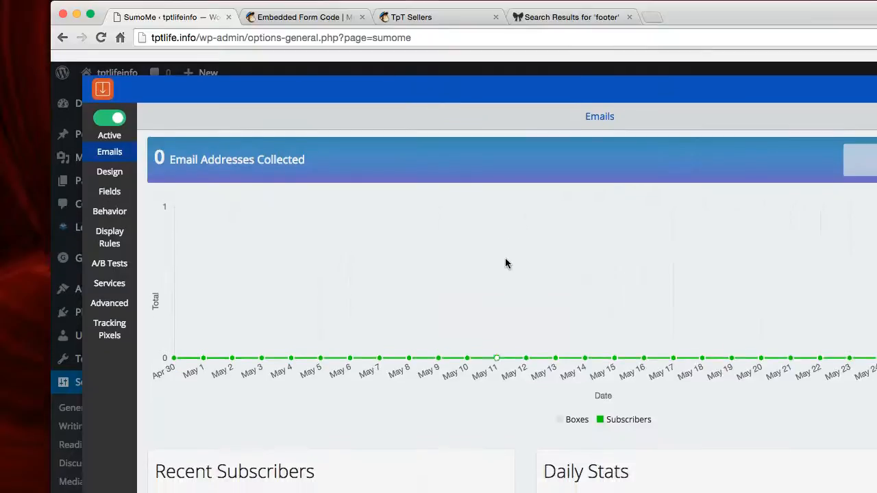
{"action": "left_click", "coordinate": [109, 163]}
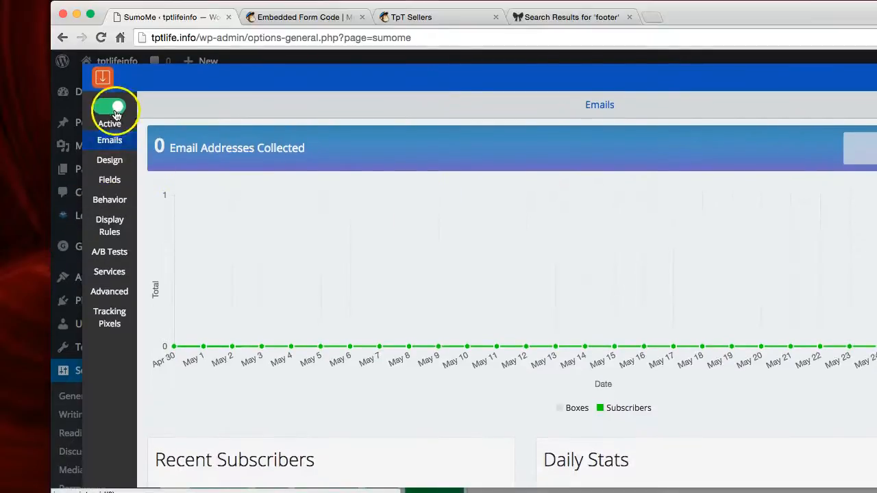
{"action": "left_click", "coordinate": [119, 164]}
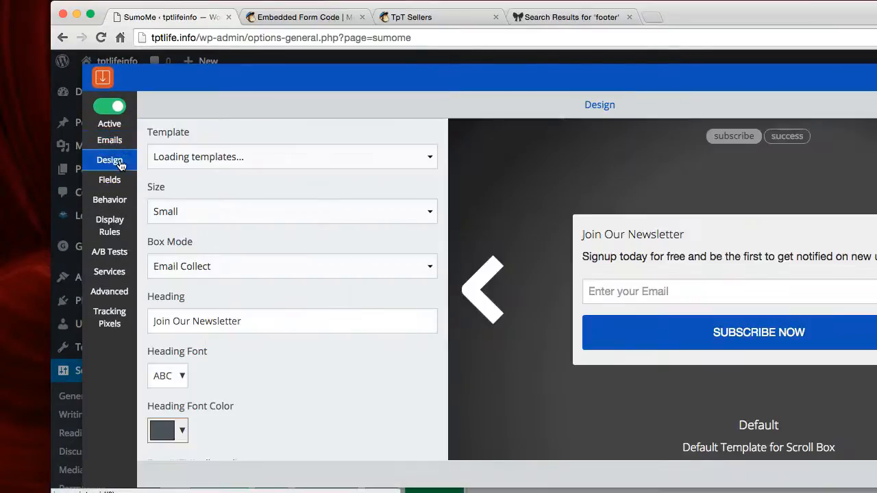
{"action": "left_click_drag", "start_coordinate": [706, 17], "coordinate": [574, 15]}
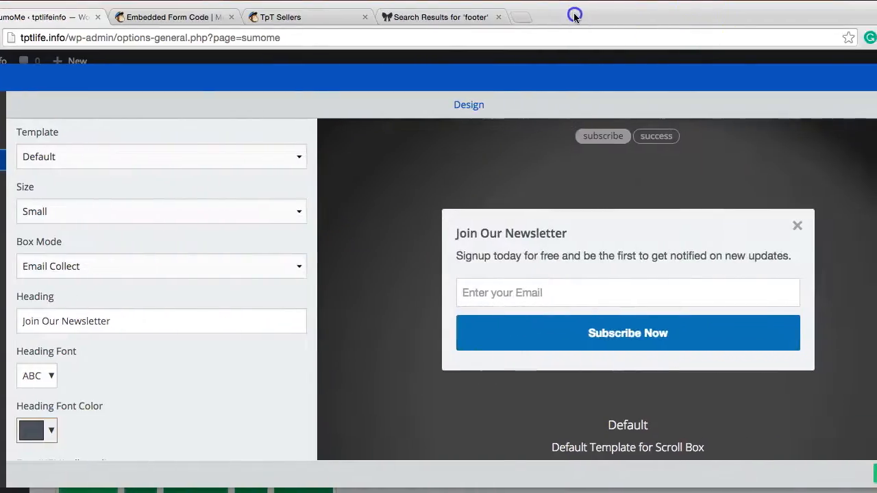
Step: Try the Showcase (New) and Sky templates for the Scroll Box, and restore the Default template
{"action": "left_click", "coordinate": [214, 153]}
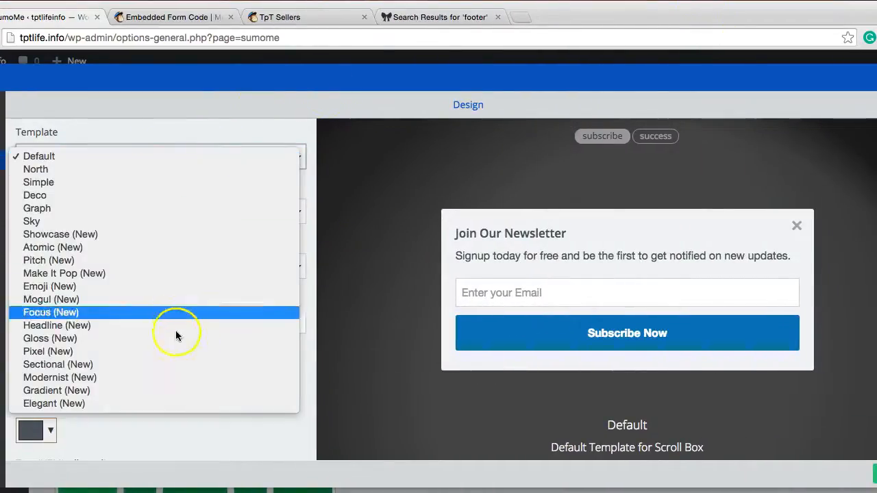
{"action": "left_click", "coordinate": [166, 236]}
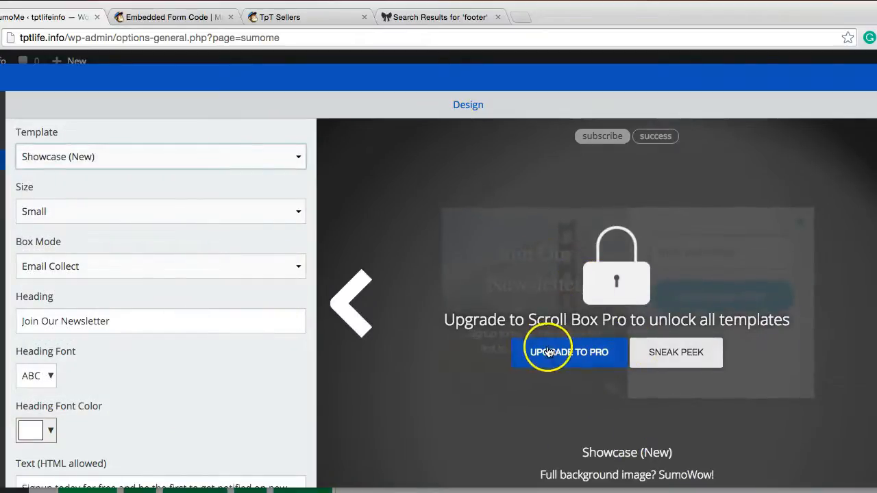
{"action": "left_click", "coordinate": [230, 157]}
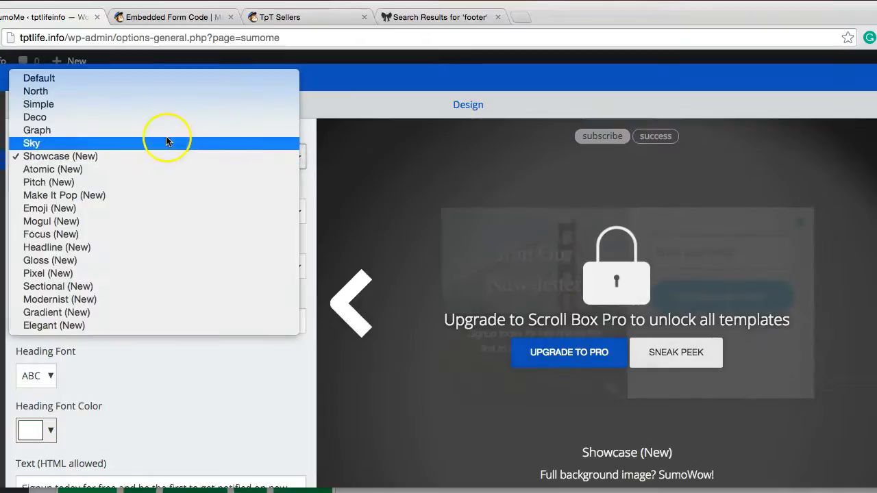
{"action": "left_click", "coordinate": [165, 137]}
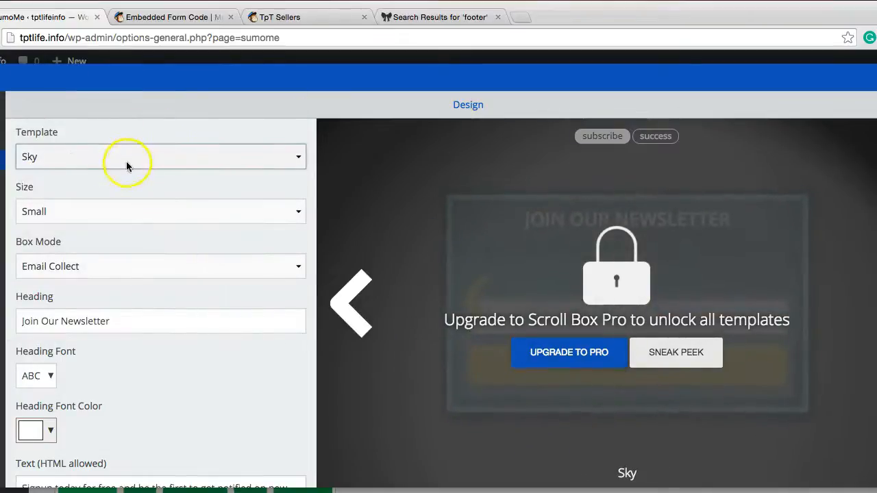
{"action": "left_click", "coordinate": [126, 162]}
{"action": "left_click", "coordinate": [117, 91]}
Step: Set the Scroll Box heading font color to pink, #ce4fcb
{"action": "left_click", "coordinate": [45, 436]}
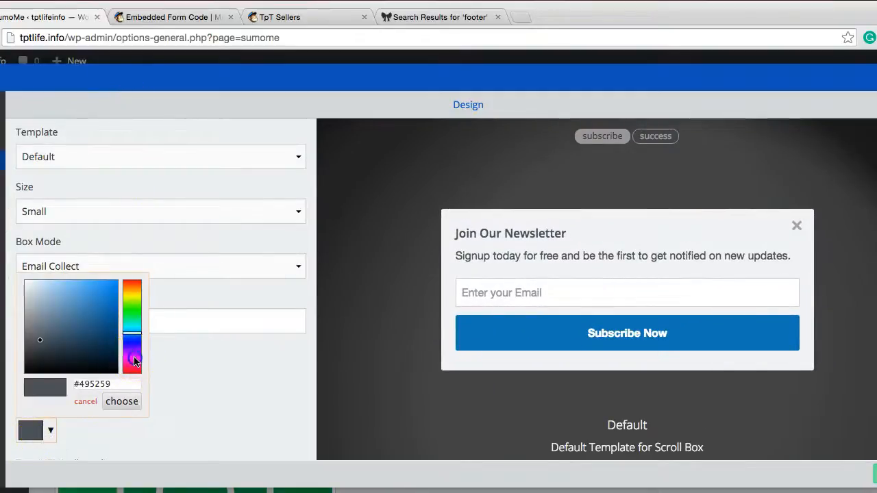
{"action": "left_click", "coordinate": [122, 401]}
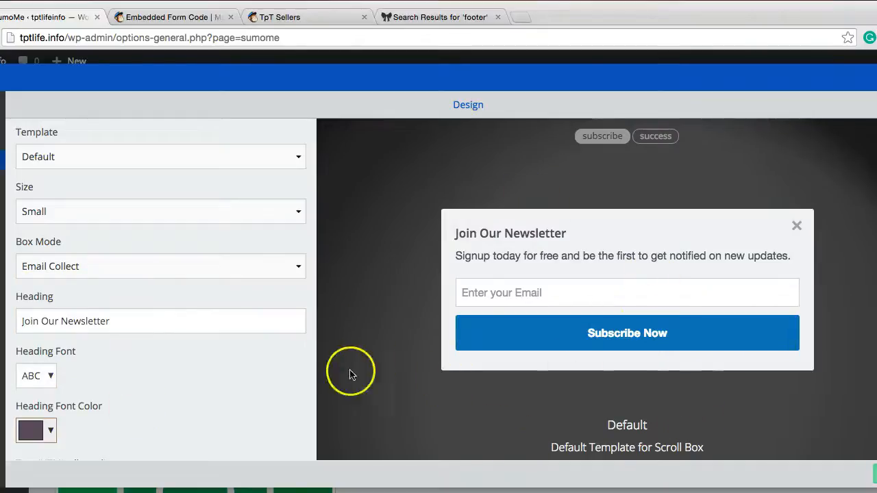
{"action": "left_click", "coordinate": [59, 424]}
{"action": "left_click_drag", "start_coordinate": [78, 323], "coordinate": [81, 299]}
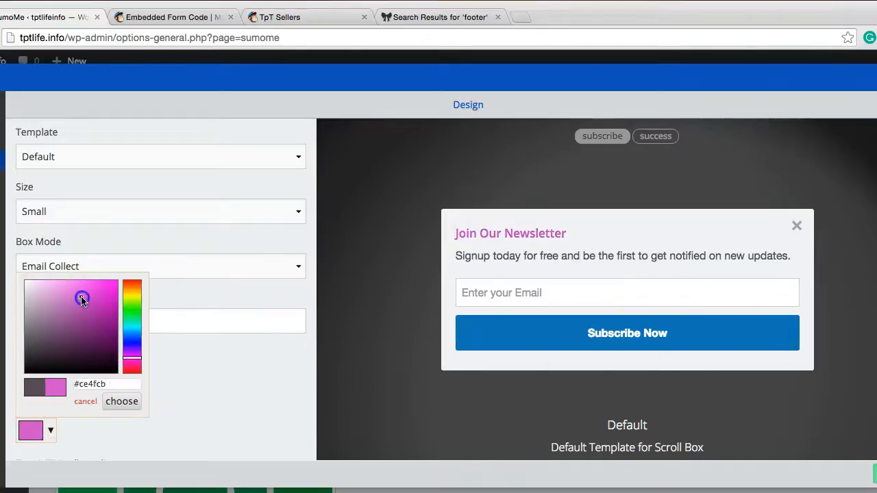
{"action": "left_click", "coordinate": [117, 403]}
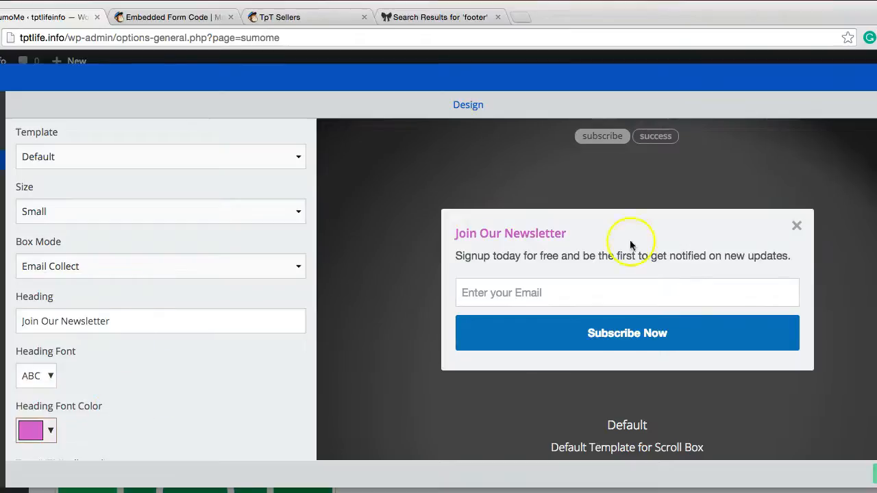
Step: Set the Scroll Box button background color to black, #000000, after checking the available heading fonts
{"action": "left_click", "coordinate": [55, 376]}
{"action": "scroll", "coordinate": [208, 366], "scroll_direction": "down", "scroll_amount": 5}
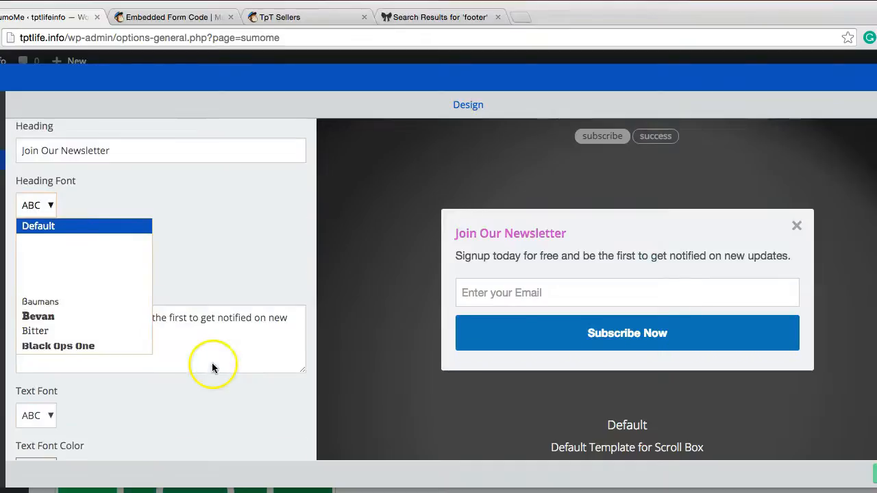
{"action": "scroll", "coordinate": [116, 407], "scroll_direction": "down", "scroll_amount": 4}
{"action": "scroll", "coordinate": [116, 408], "scroll_direction": "down", "scroll_amount": 3}
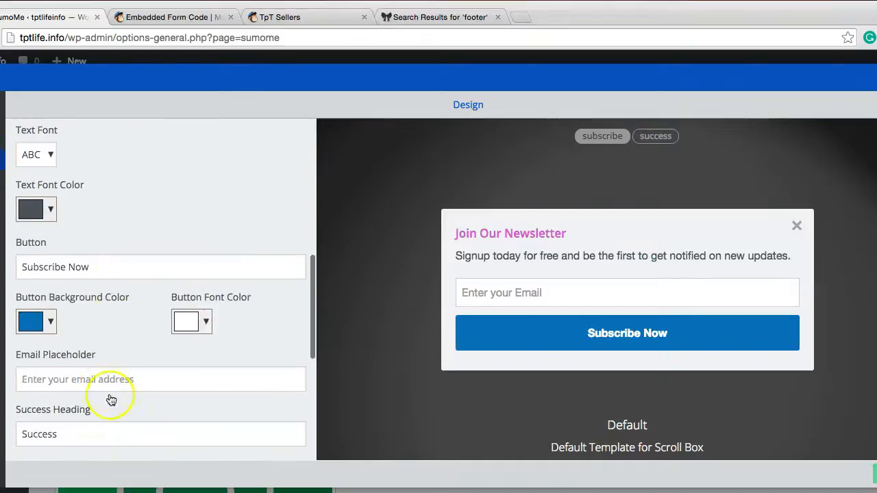
{"action": "left_click", "coordinate": [35, 317]}
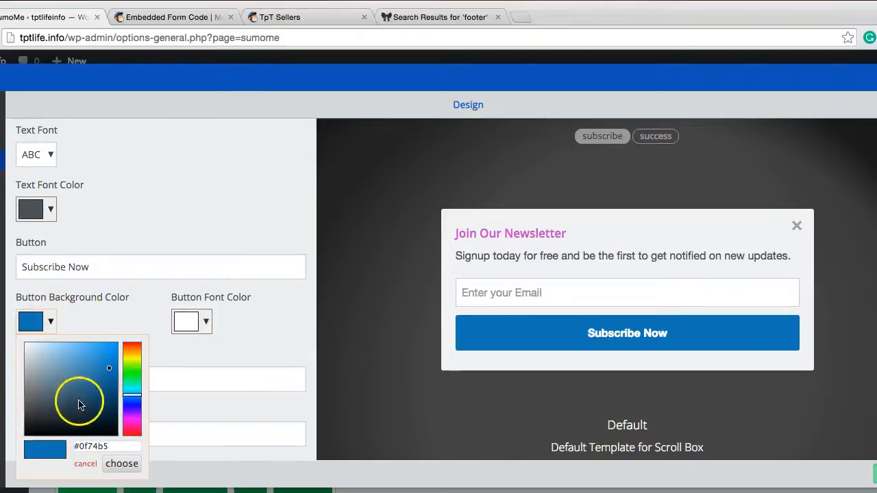
{"action": "left_click_drag", "start_coordinate": [111, 366], "coordinate": [110, 446]}
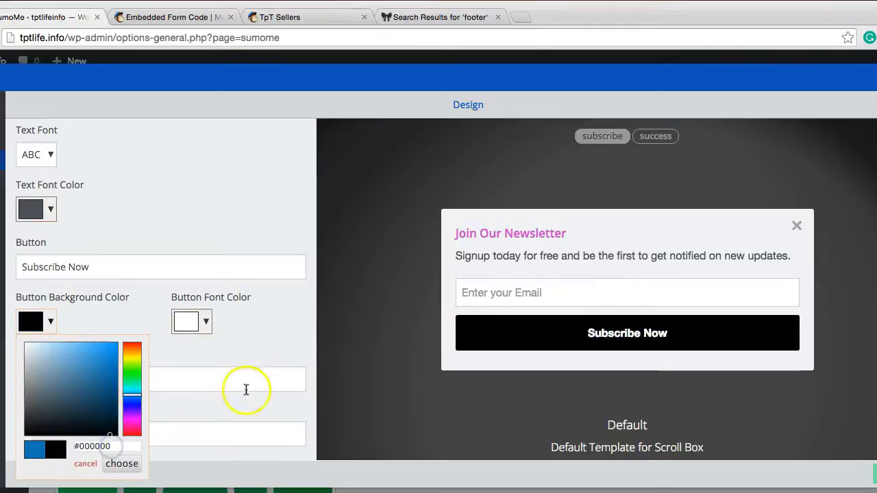
{"action": "left_click", "coordinate": [252, 365]}
Step: Review the remaining success message and background settings of the Scroll Box and save the design
{"action": "scroll", "coordinate": [206, 362], "scroll_direction": "down", "scroll_amount": 5}
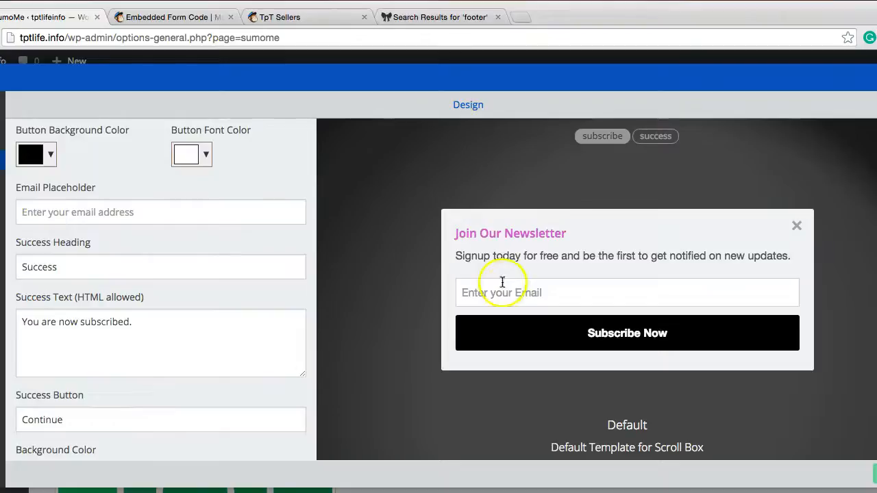
{"action": "scroll", "coordinate": [142, 276], "scroll_direction": "down", "scroll_amount": 5}
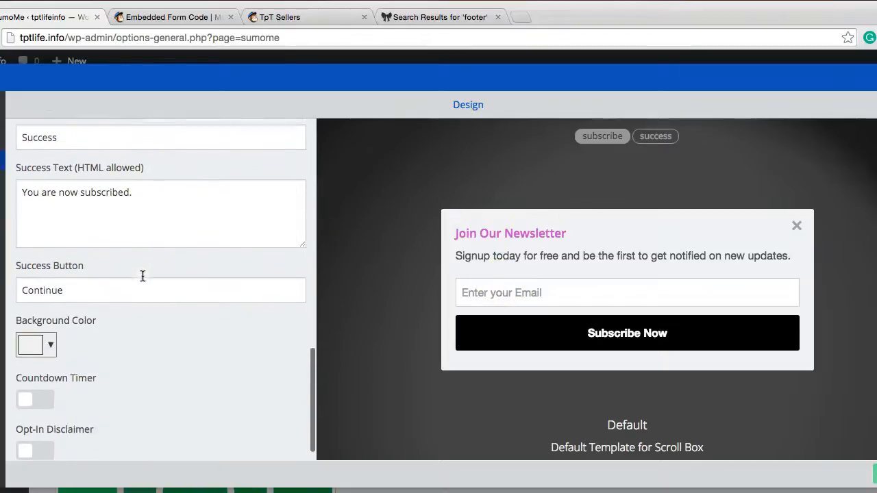
{"action": "scroll", "coordinate": [171, 296], "scroll_direction": "up", "scroll_amount": 4}
{"action": "scroll", "coordinate": [171, 295], "scroll_direction": "up", "scroll_amount": 10}
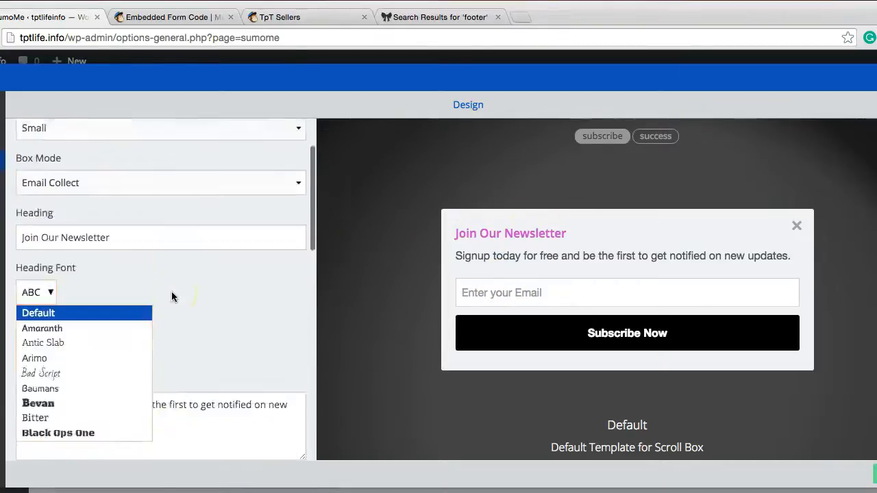
{"action": "left_click_drag", "start_coordinate": [703, 21], "coordinate": [503, 7]}
{"action": "left_click", "coordinate": [715, 471]}
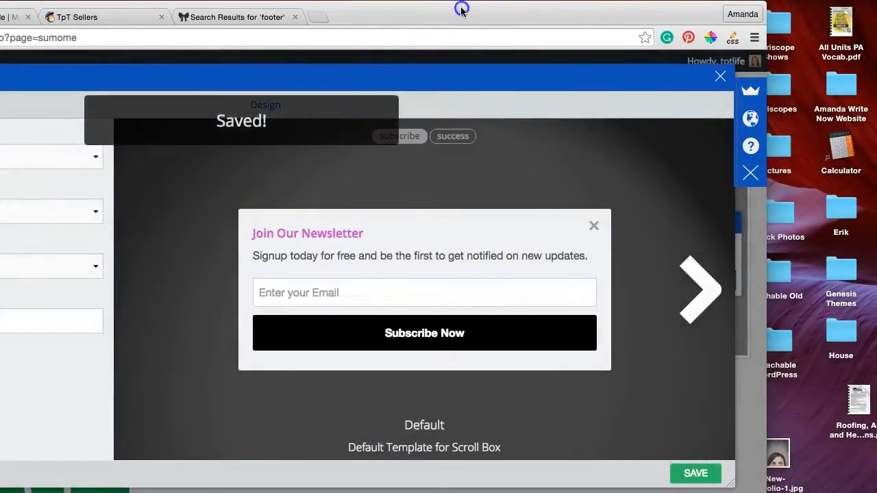
{"action": "left_click_drag", "start_coordinate": [462, 9], "coordinate": [521, 8]}
{"action": "left_click_drag", "start_coordinate": [420, 14], "coordinate": [621, 15]}
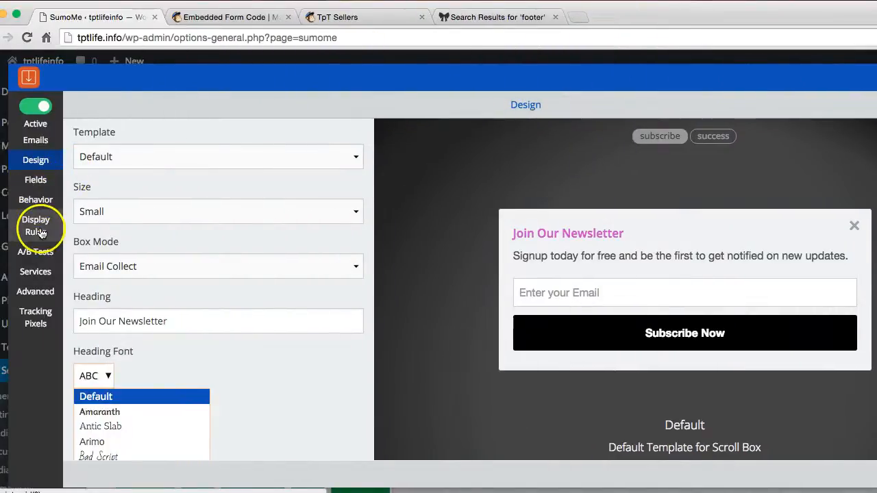
Step: Look over the Scroll Box Emails statistics, Design settings and form Fields
{"action": "left_click", "coordinate": [48, 141]}
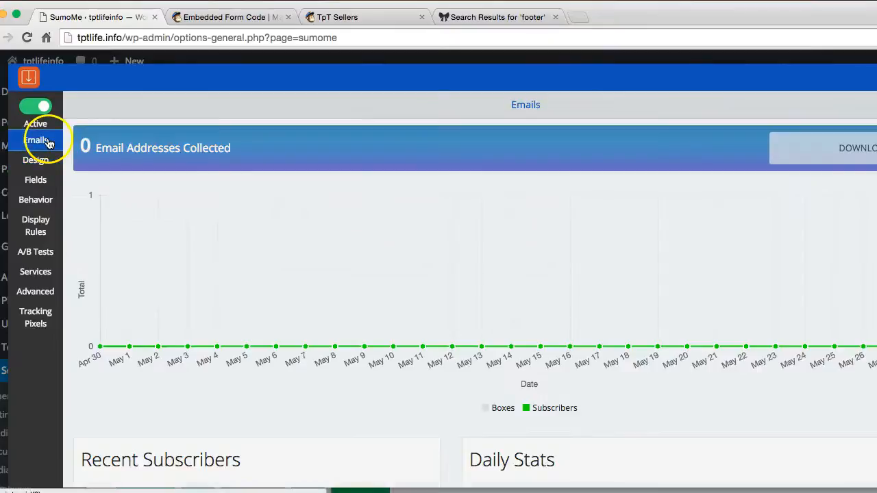
{"action": "left_click", "coordinate": [42, 165]}
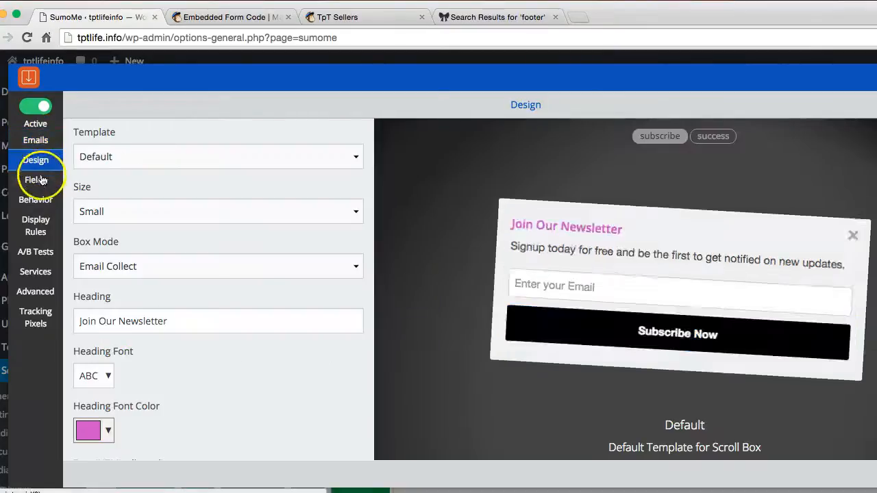
{"action": "left_click", "coordinate": [40, 181]}
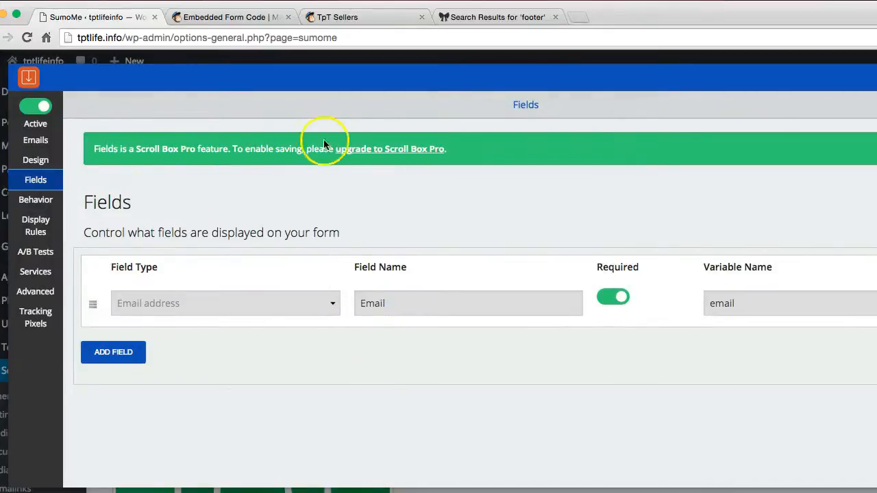
Step: Examine the Scroll Box Behavior settings and its Display Rules for where it shows on the site
{"action": "left_click", "coordinate": [31, 199]}
{"action": "scroll", "coordinate": [382, 333], "scroll_direction": "down", "scroll_amount": 3}
{"action": "scroll", "coordinate": [383, 330], "scroll_direction": "down", "scroll_amount": 3}
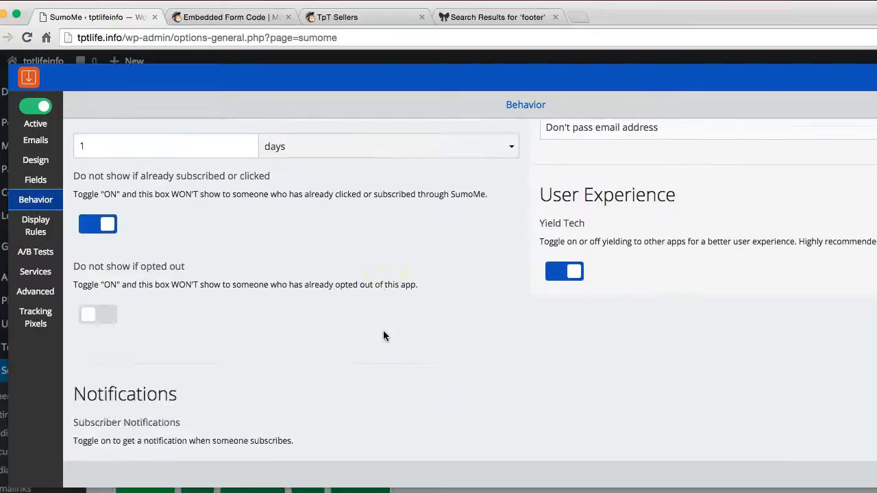
{"action": "scroll", "coordinate": [383, 330], "scroll_direction": "up", "scroll_amount": 5}
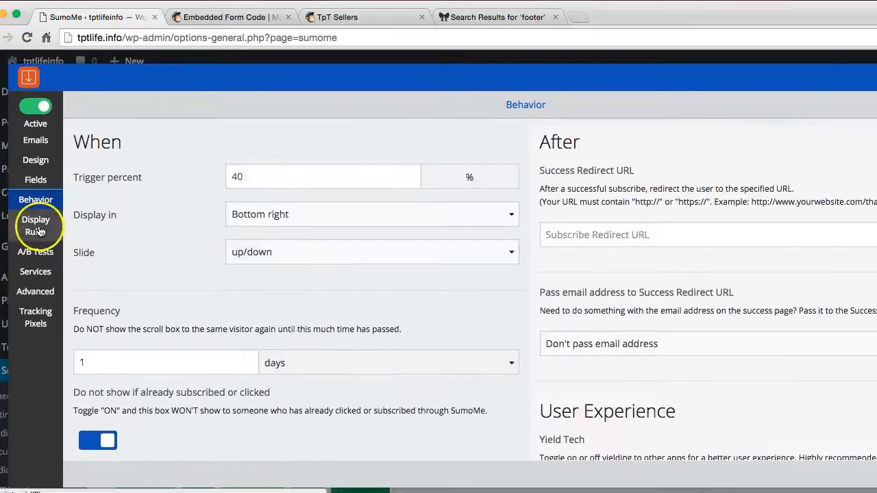
{"action": "left_click", "coordinate": [36, 226]}
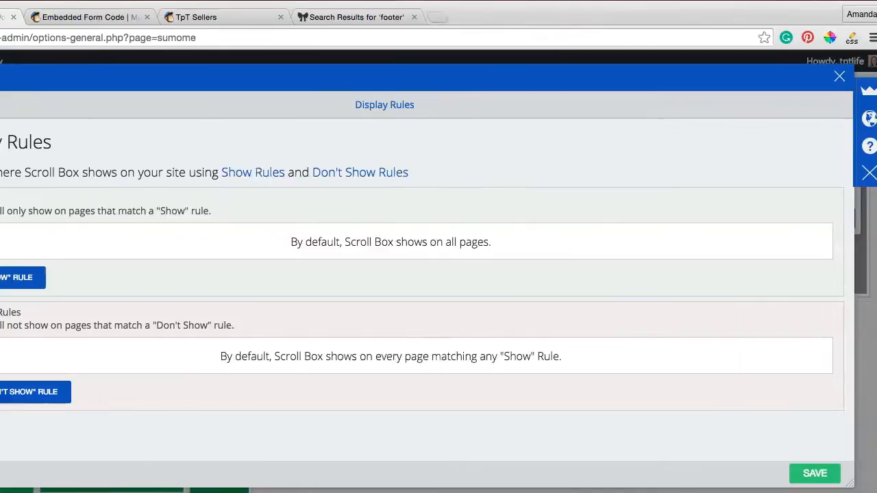
{"action": "left_click", "coordinate": [76, 253]}
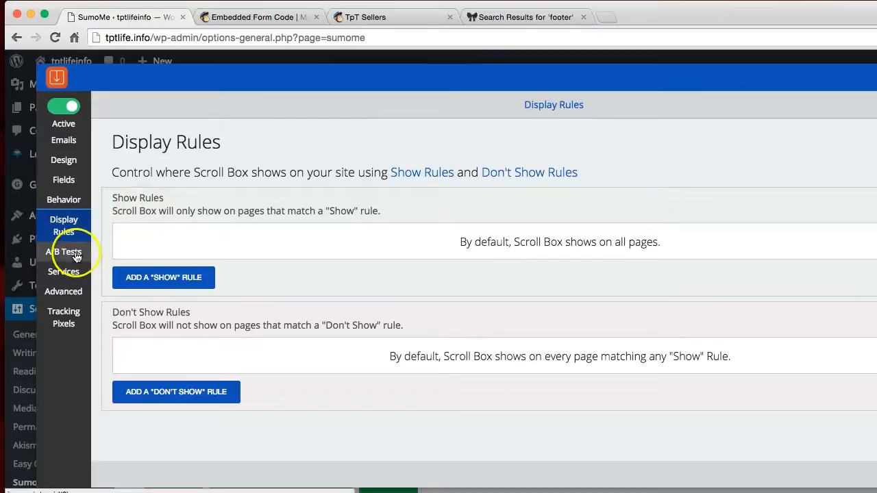
Step: Connect Scroll Box to the MailChimp service by logging in with the prefilled account credentials
{"action": "left_click", "coordinate": [74, 272]}
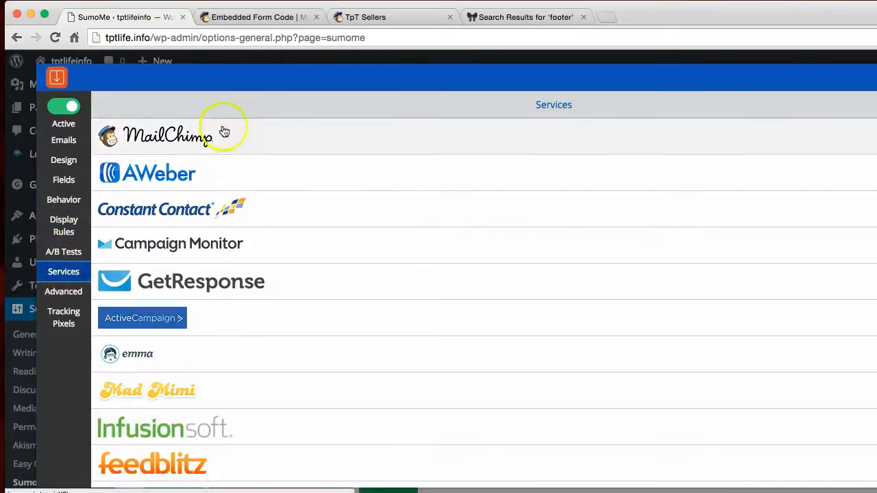
{"action": "left_click", "coordinate": [200, 138]}
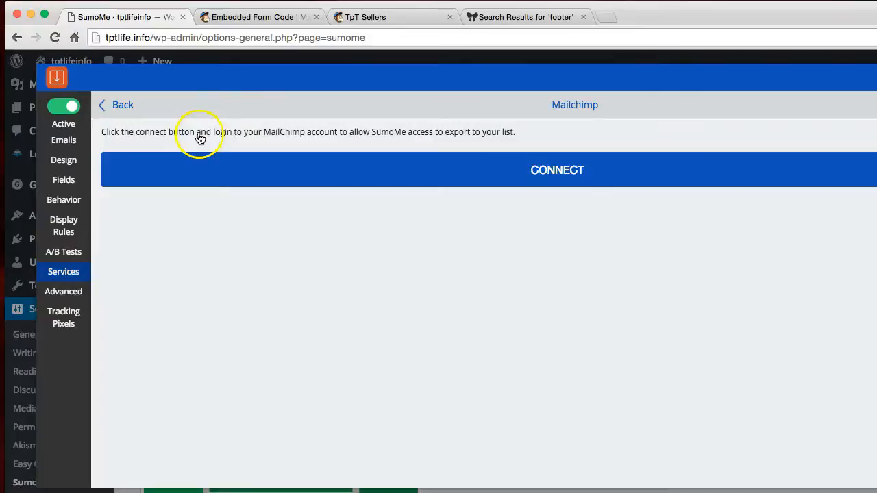
{"action": "left_click", "coordinate": [500, 180]}
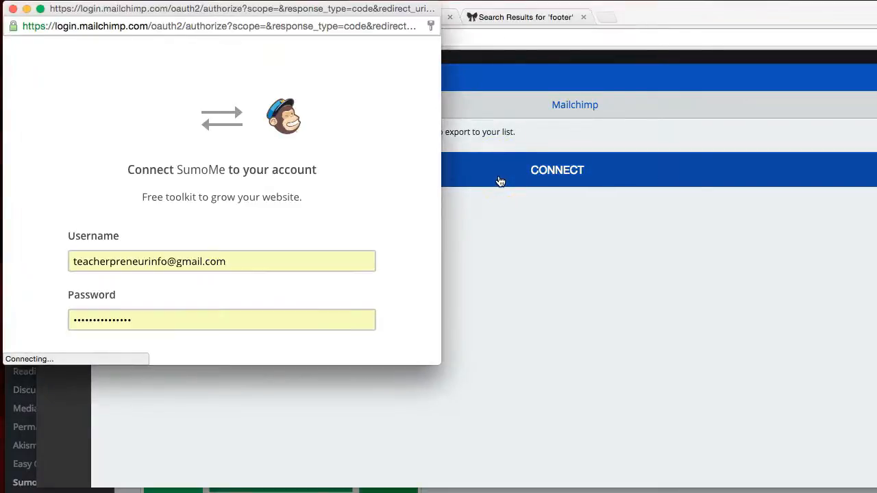
{"action": "scroll", "coordinate": [199, 270], "scroll_direction": "down", "scroll_amount": 1}
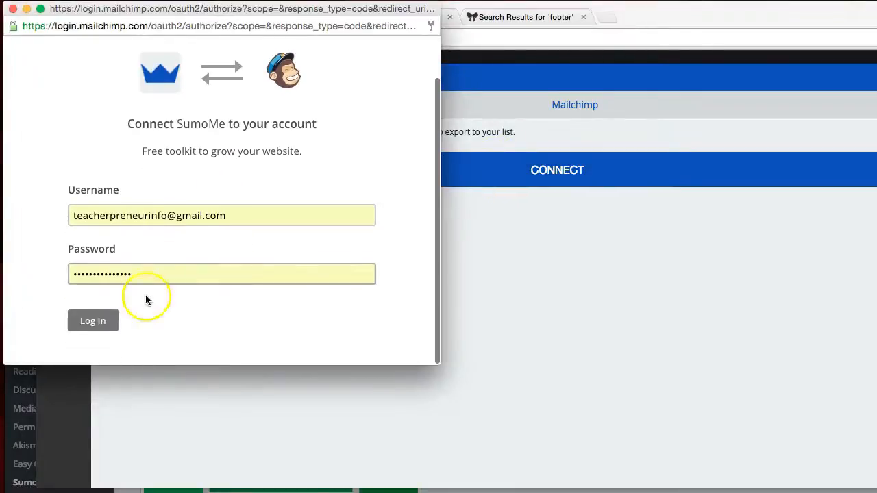
{"action": "left_click", "coordinate": [98, 328]}
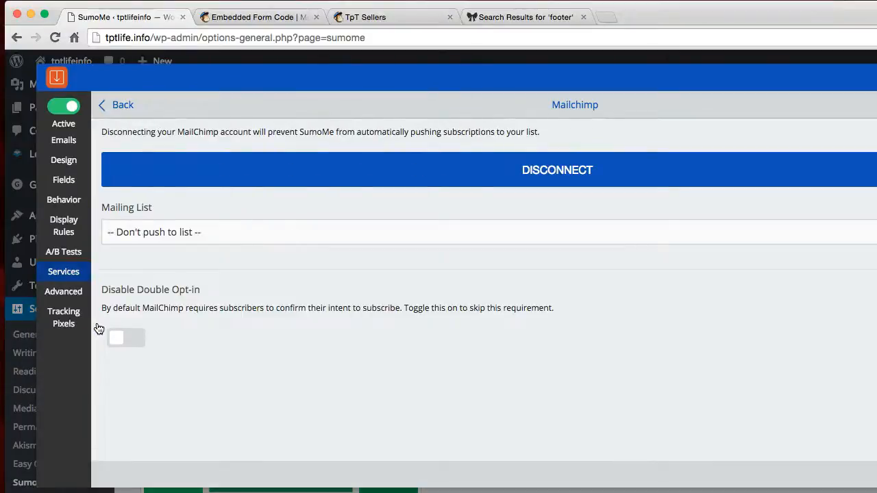
Step: Choose TpT Sellers as the MailChimp mailing list for Scroll Box signups and save the setting
{"action": "left_click", "coordinate": [316, 231]}
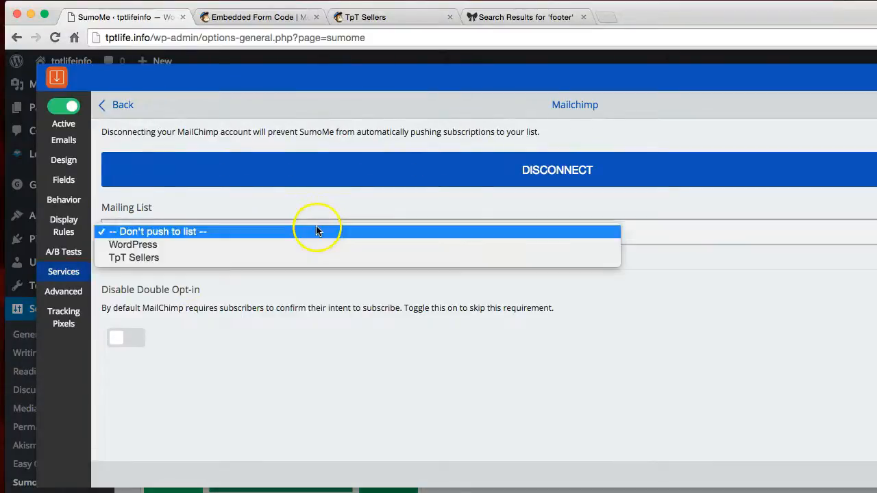
{"action": "left_click", "coordinate": [289, 256]}
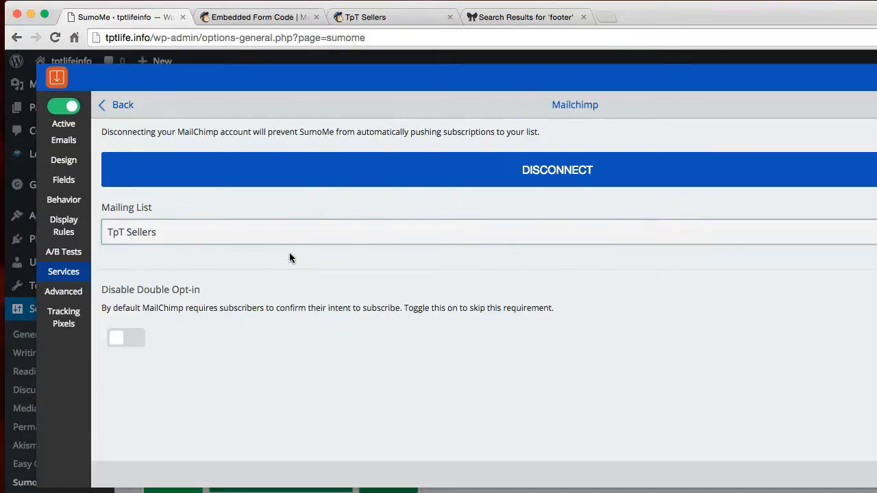
{"action": "left_click", "coordinate": [751, 473]}
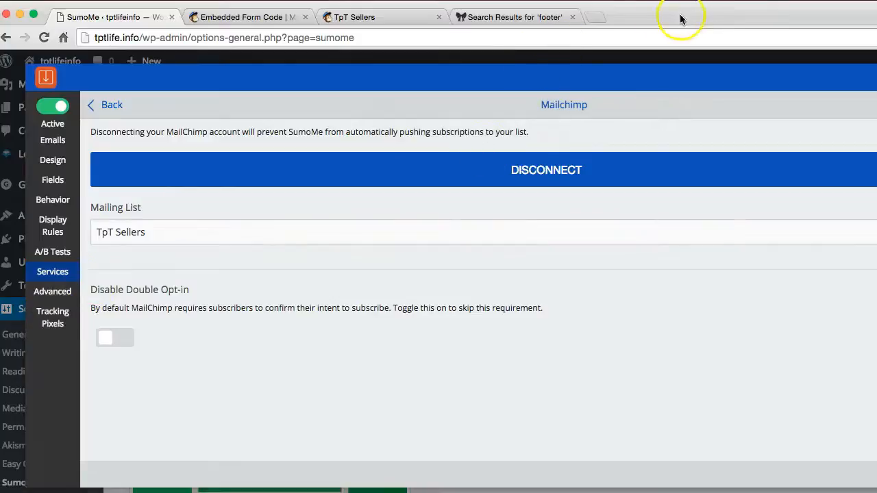
Step: Pause Scroll Box and set it back to active, and close its settings and the SumoMe home
{"action": "left_click", "coordinate": [55, 108]}
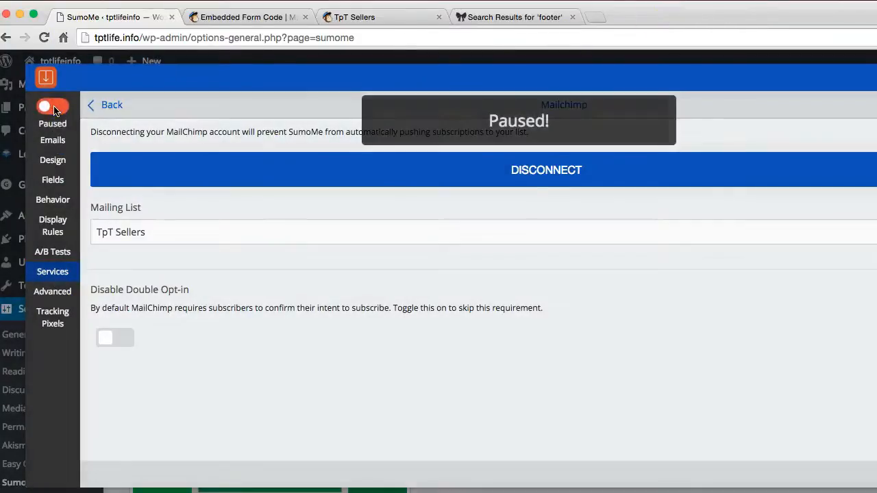
{"action": "left_click", "coordinate": [55, 108]}
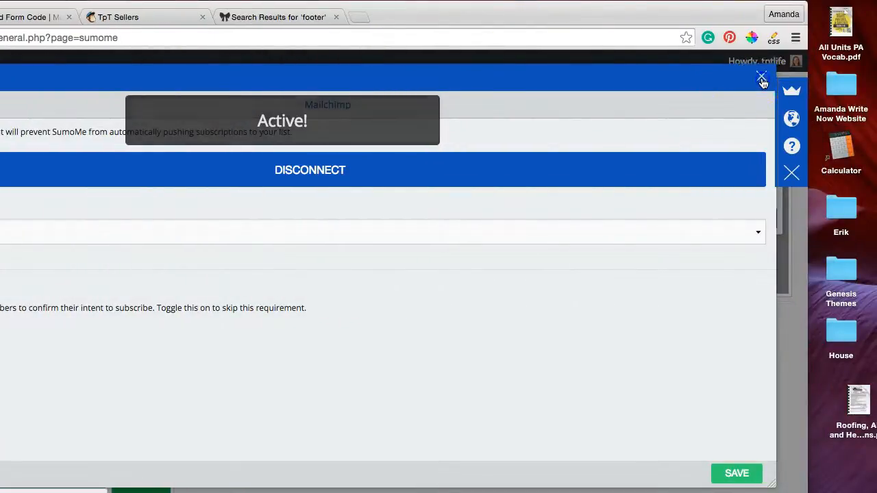
{"action": "left_click", "coordinate": [758, 79]}
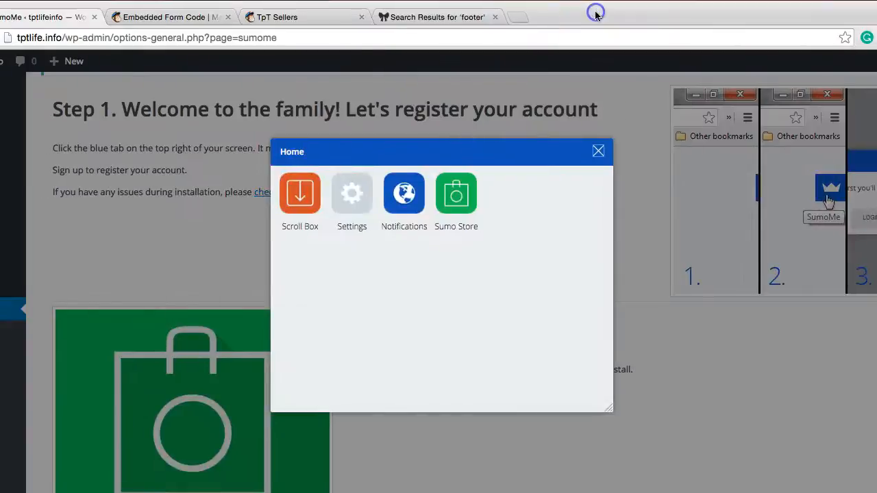
{"action": "left_click", "coordinate": [599, 150]}
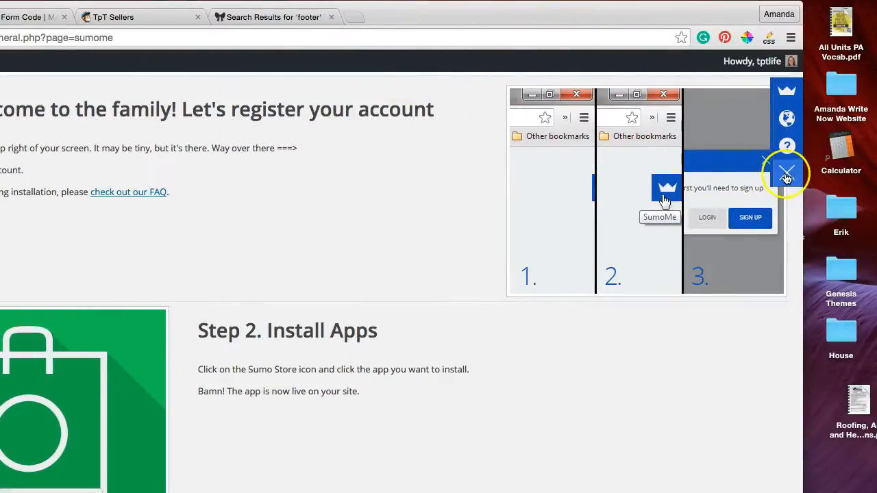
Step: Open an incognito browser window and load the live site tptlife.info
{"action": "left_click", "coordinate": [786, 177]}
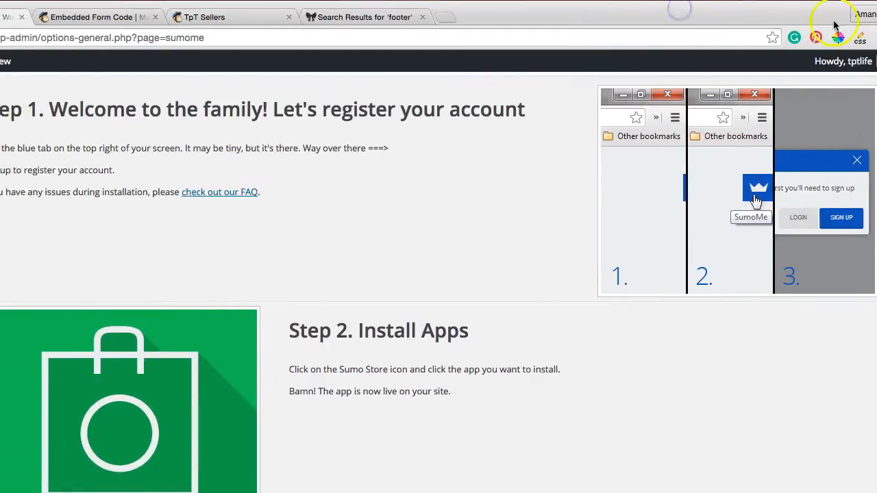
{"action": "left_click", "coordinate": [862, 14]}
{"action": "left_click", "coordinate": [818, 15]}
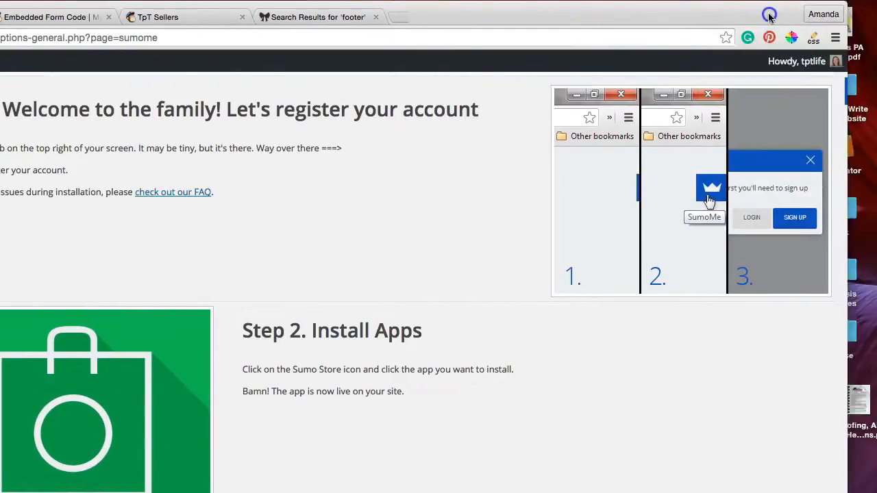
{"action": "left_click", "coordinate": [786, 14]}
{"action": "left_click", "coordinate": [689, 182]}
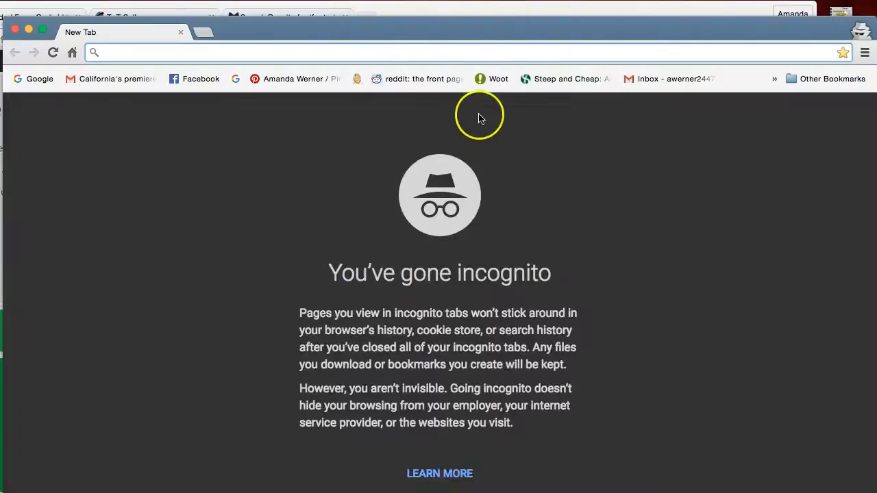
{"action": "type", "text": "tptlife.info"}
{"action": "key", "text": "Return"}
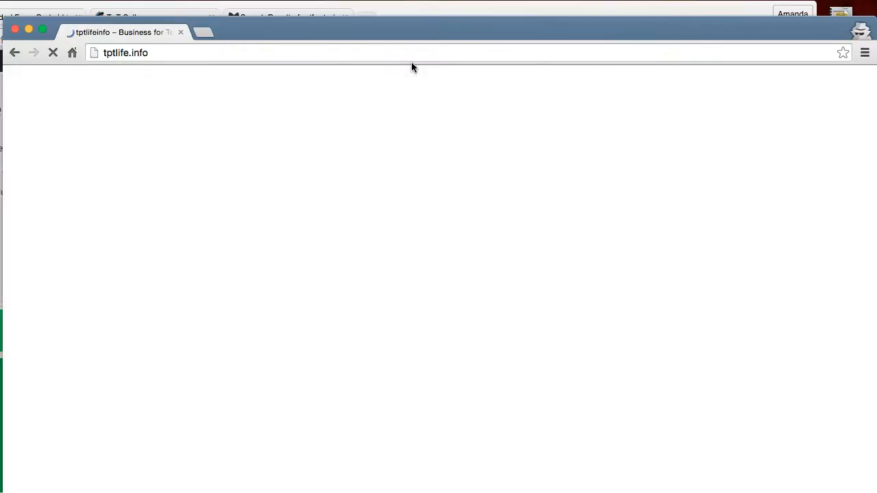
Step: Go down the live home page to trigger and inspect the Scroll Box, and return to the page header
{"action": "scroll", "coordinate": [604, 246], "scroll_direction": "down", "scroll_amount": 10}
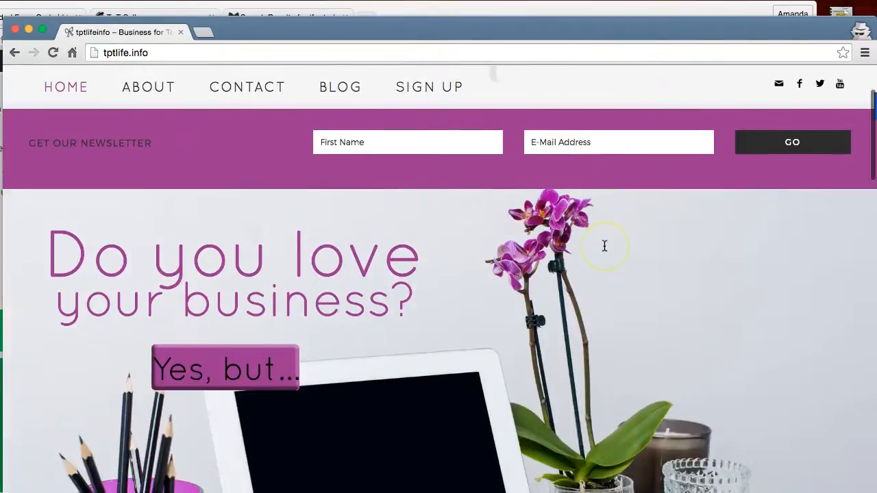
{"action": "scroll", "coordinate": [604, 245], "scroll_direction": "down", "scroll_amount": 5}
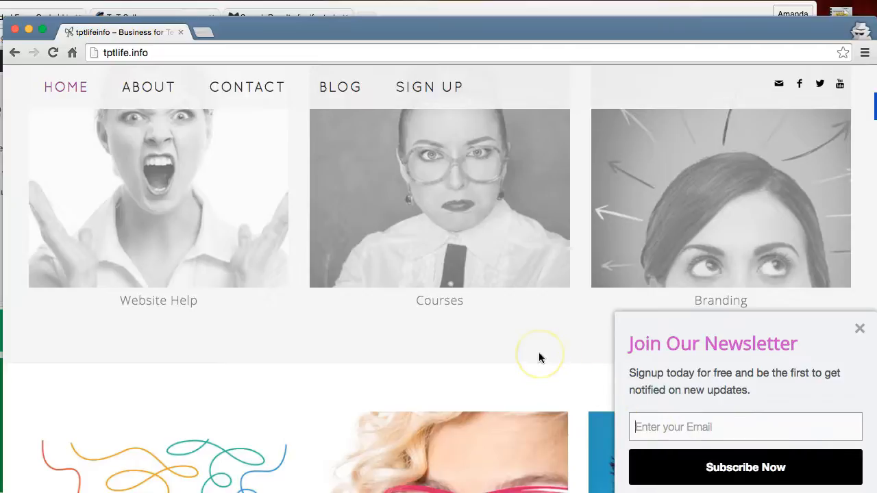
{"action": "scroll", "coordinate": [538, 356], "scroll_direction": "up", "scroll_amount": 10}
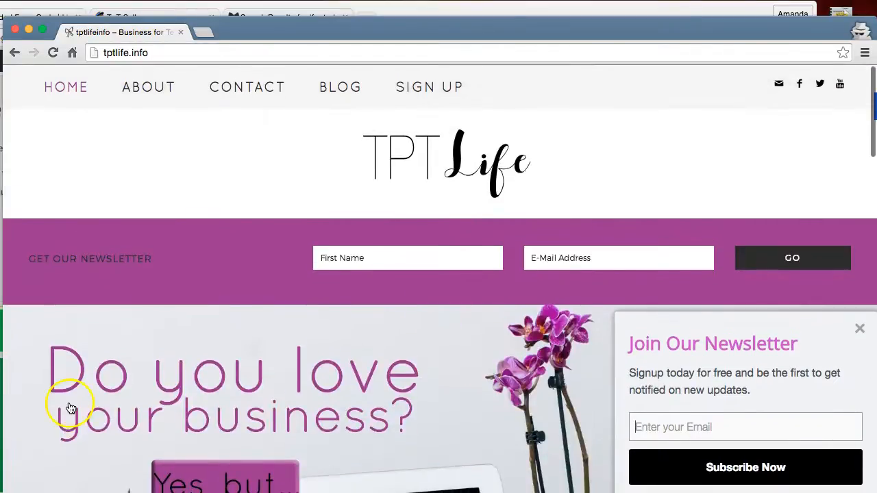